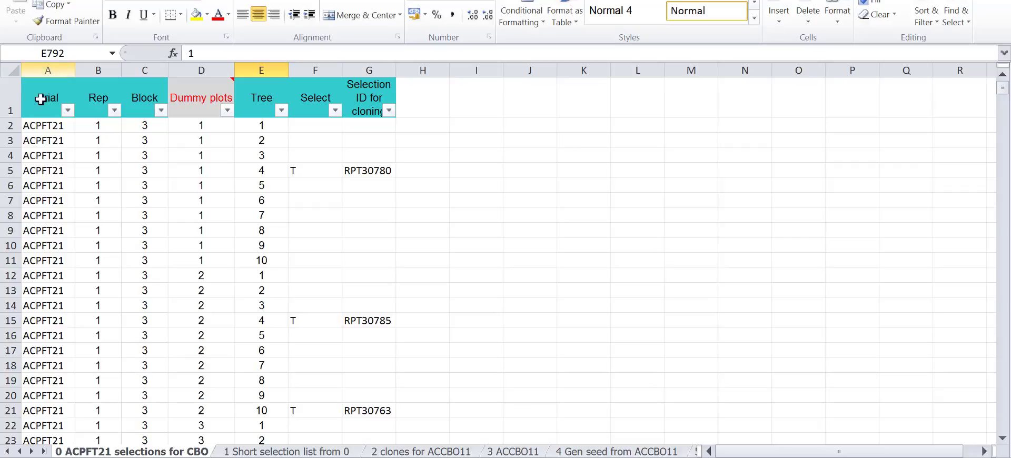
# Examine the Trial column and the selection IDs for cloning on the ACPFT21 selections sheet
pyautogui.click(47, 66)
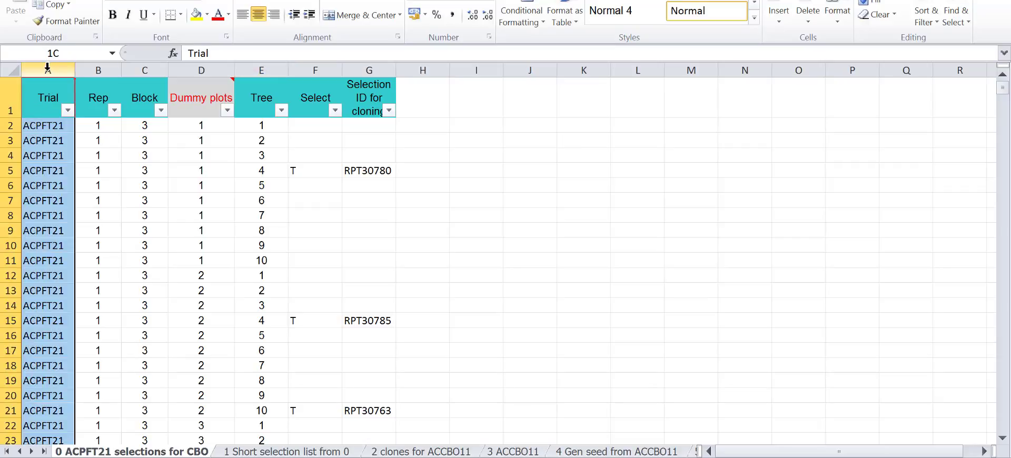
pyautogui.click(62, 128)
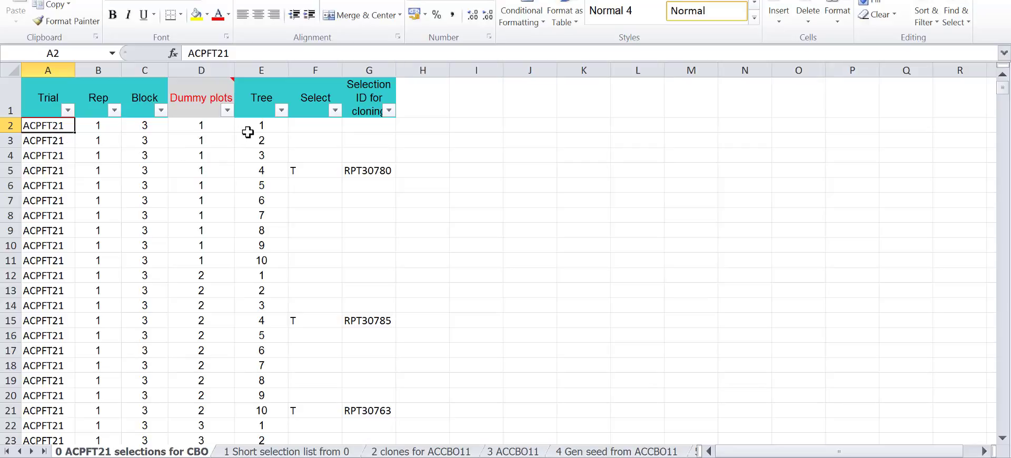
pyautogui.click(375, 170)
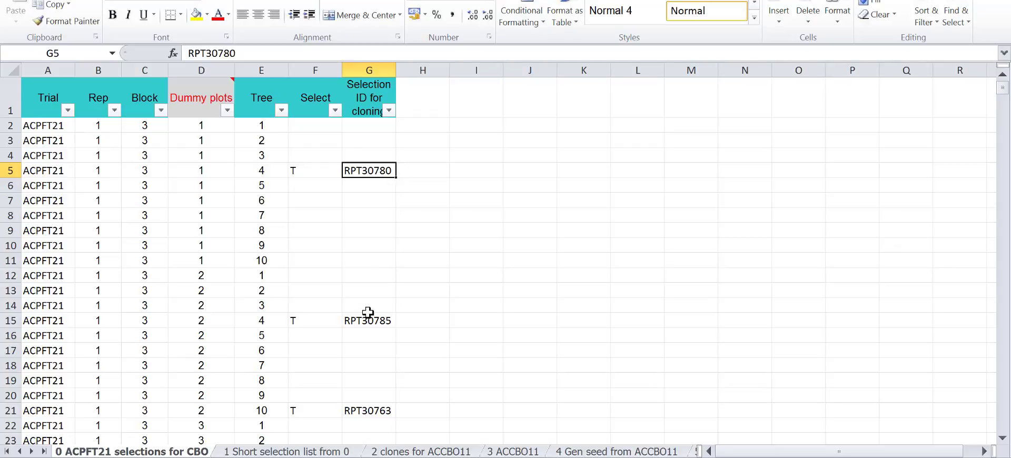
pyautogui.scroll(-6, 382, 331)
pyautogui.scroll(6, 379, 331)
# Colour the text of the Select and Selection ID for cloning headers red
pyautogui.click(317, 63)
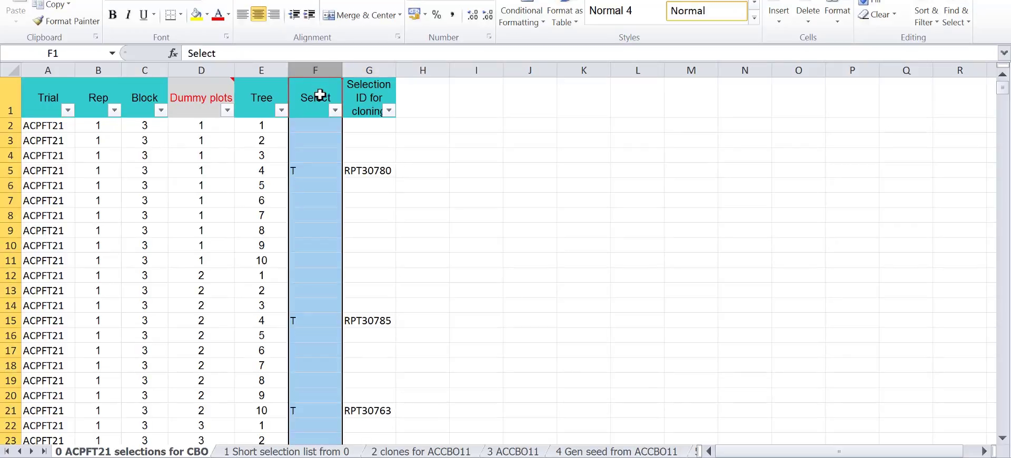
pyautogui.click(322, 94)
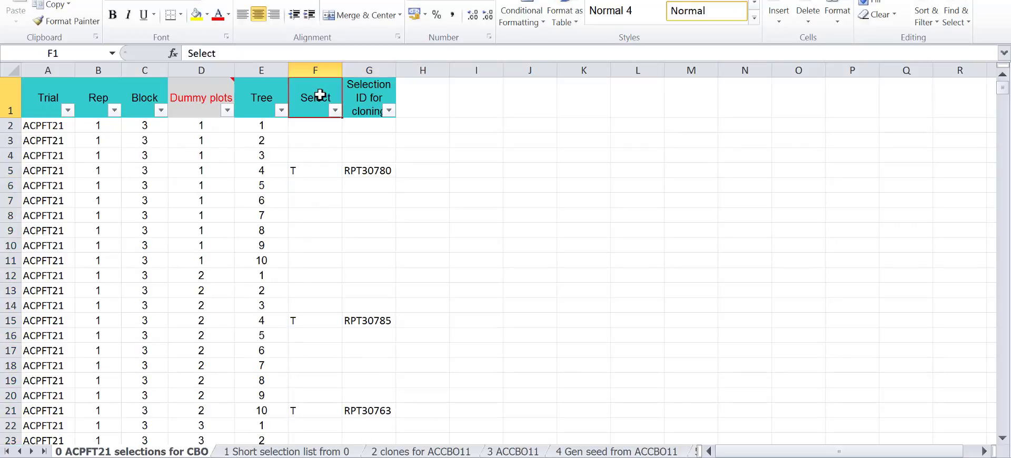
pyautogui.keyDown('shift'); pyautogui.click(383, 90); pyautogui.keyUp('shift')
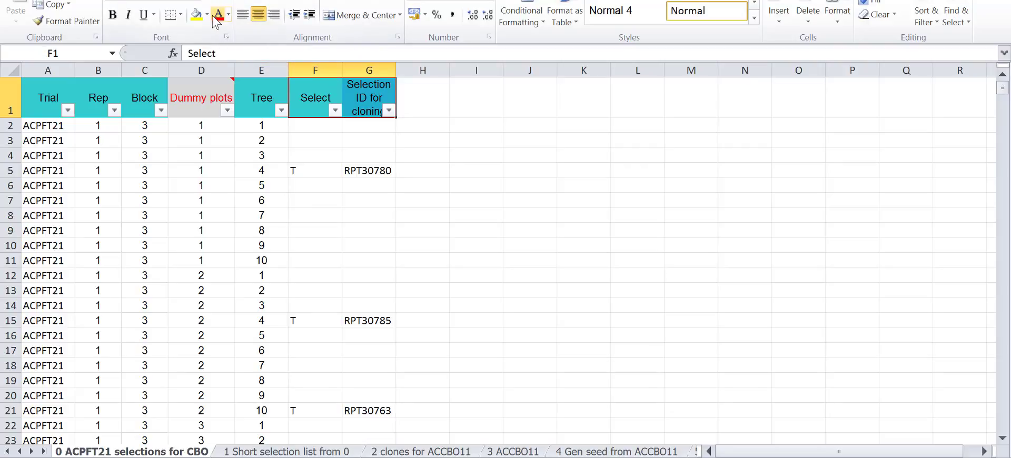
# Review the Select marks and the Selection ID for cloning column, and open the sheet "1 Short selection list from 0"
pyautogui.click(326, 167)
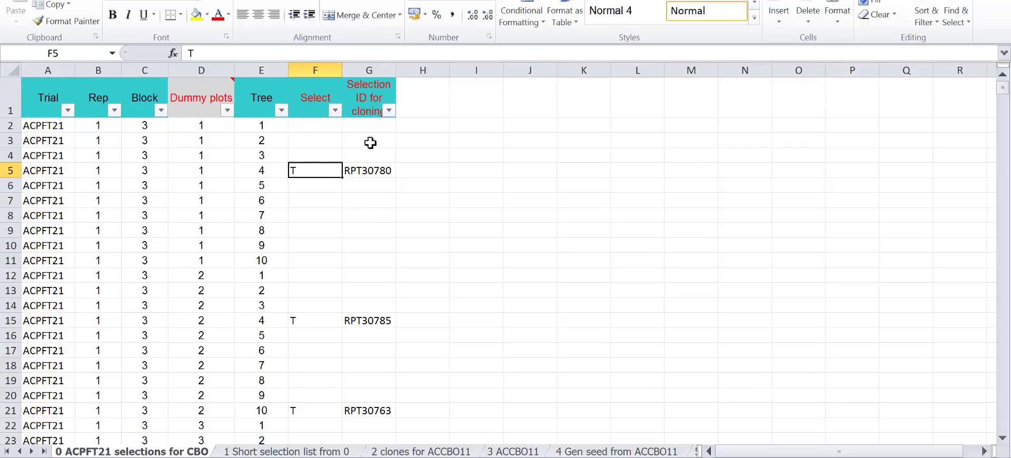
pyautogui.click(371, 67)
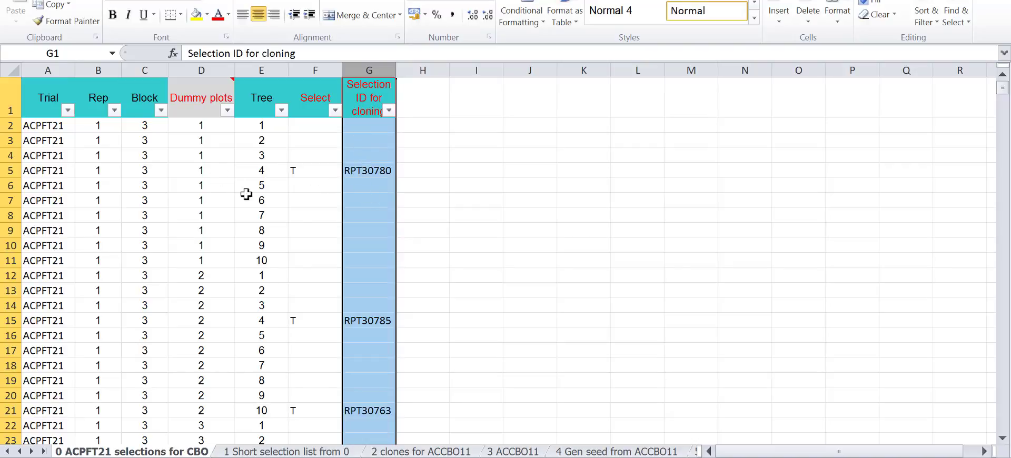
pyautogui.click(298, 451)
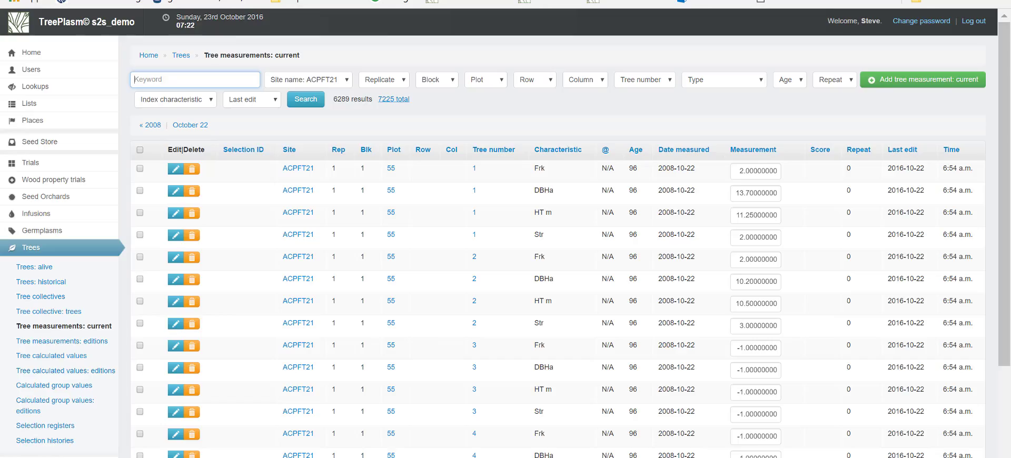
# Switch to TreePlasm and start a new Infusion Germplasms and Germplasm pedigrees data upload
pyautogui.scroll(-3, 57, 432)
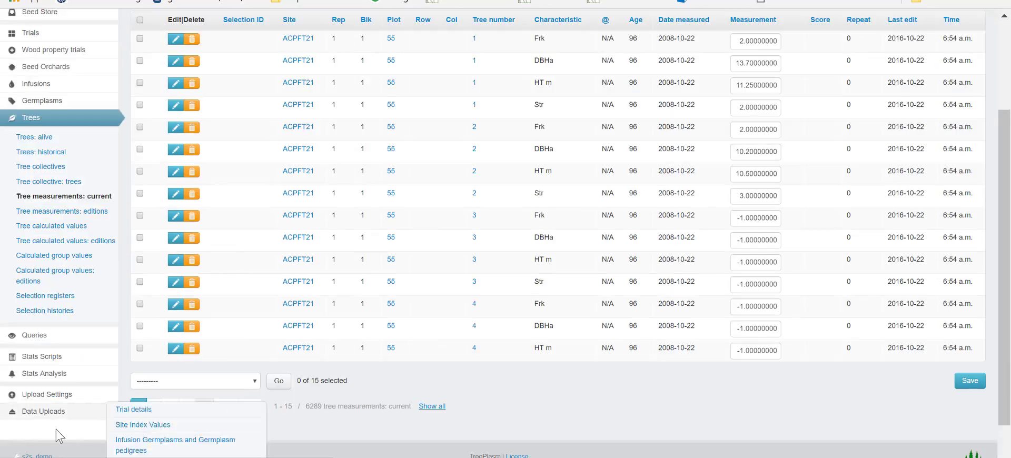
pyautogui.moveTo(55, 413)
pyautogui.click(52, 412)
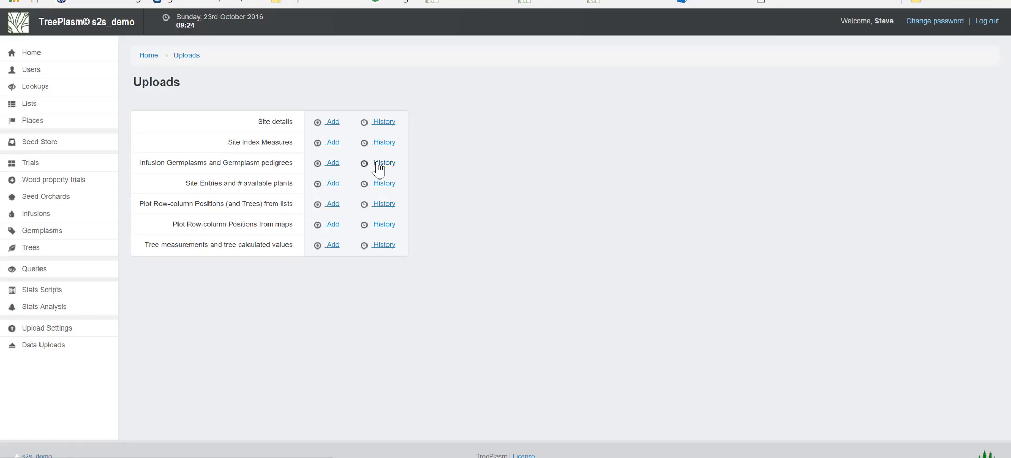
pyautogui.click(336, 163)
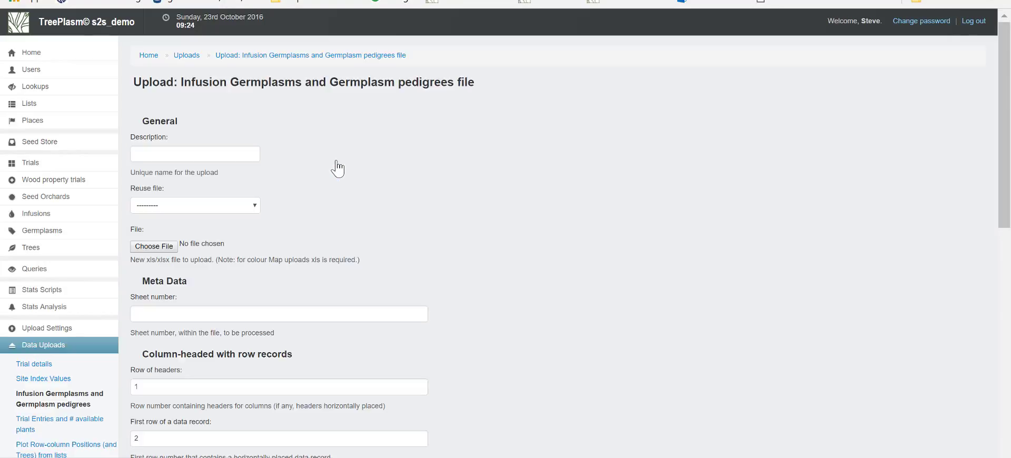
# Describe the upload as "Clones from ACPFT21" and attach the file ACPFT37 sv.xlsx
pyautogui.click(213, 156)
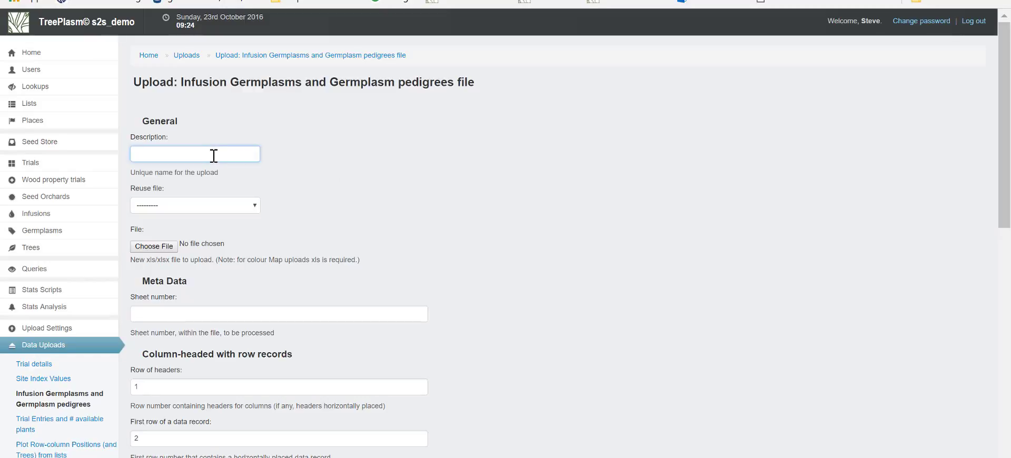
pyautogui.write('Clo')
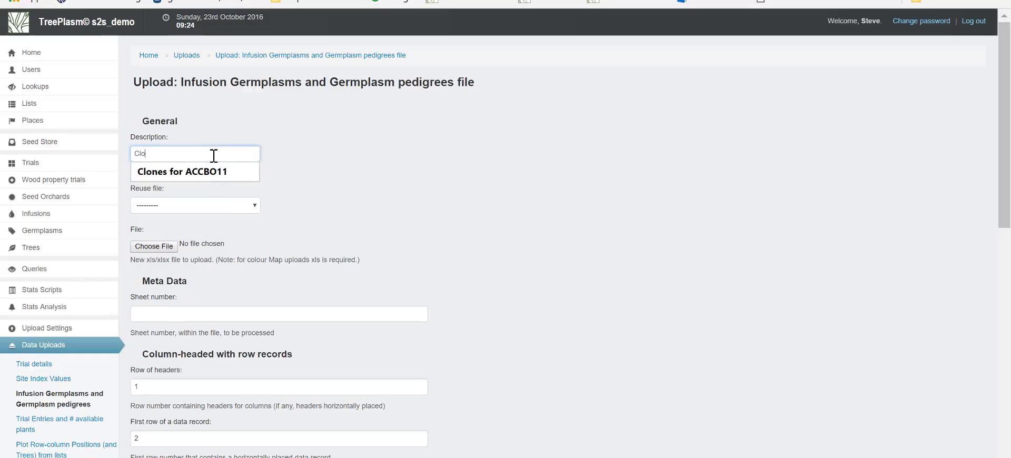
pyautogui.write('nes from ACPFT21')
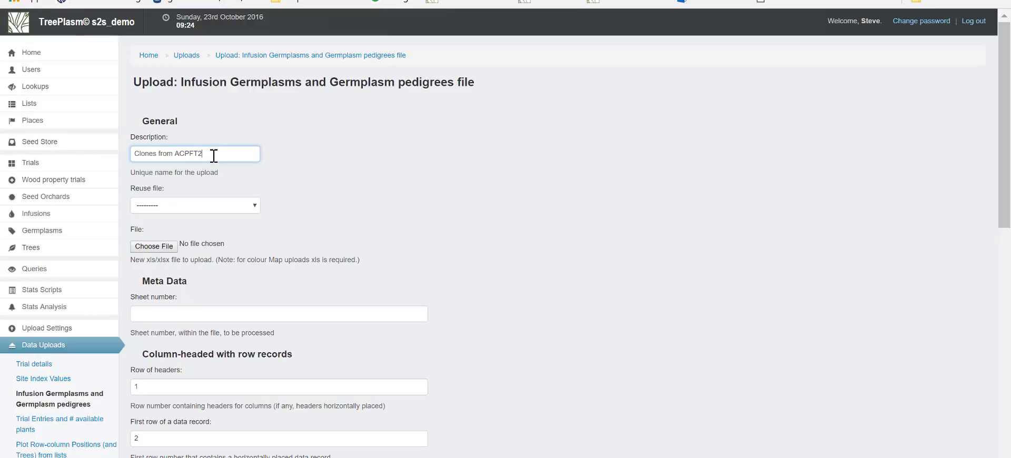
pyautogui.click(153, 247)
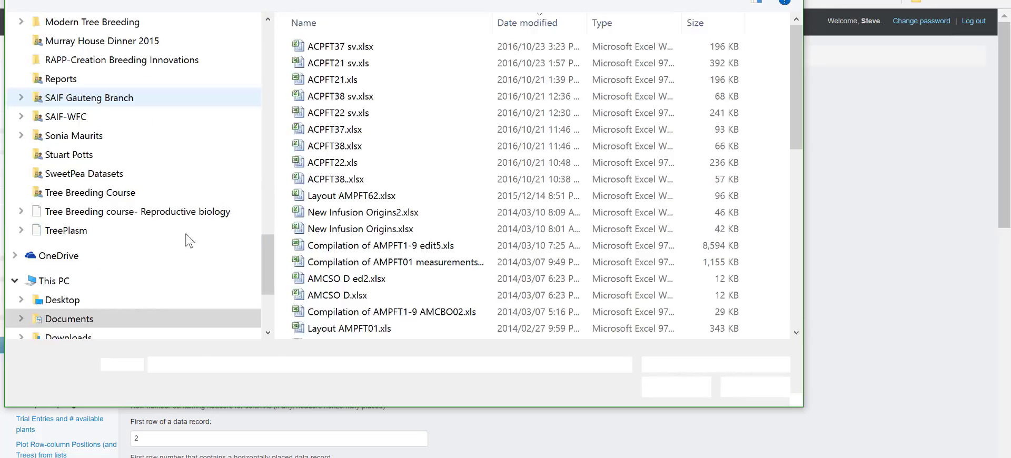
pyautogui.doubleClick(340, 47)
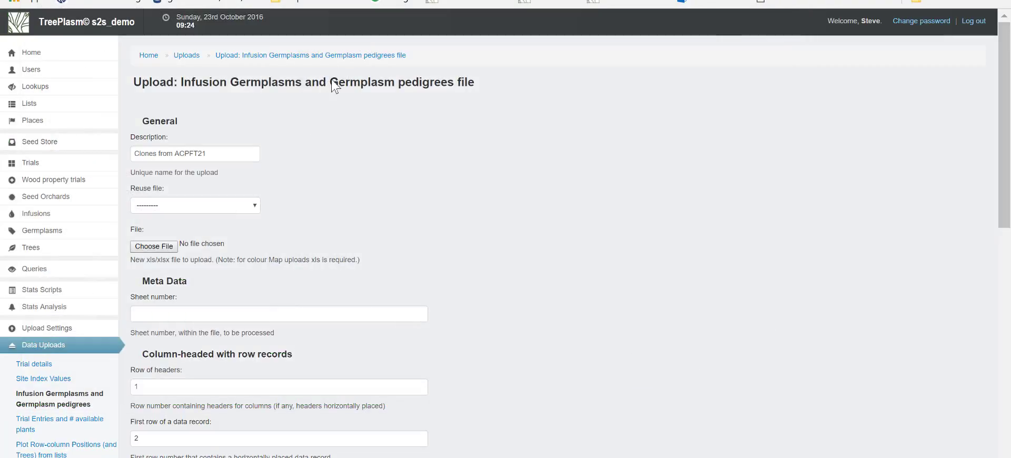
# Set the sheet number to 2 and submit the upload form, keeping the default header and data rows
pyautogui.click(185, 314)
pyautogui.write('2')
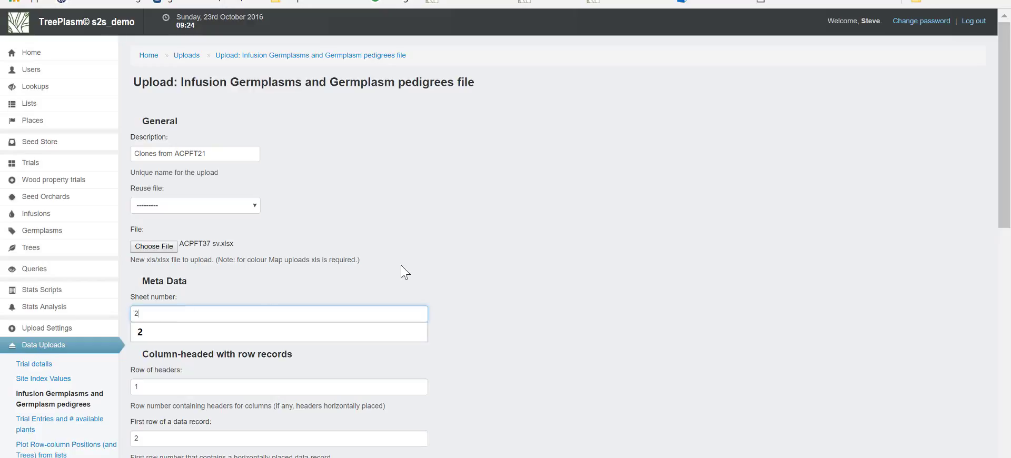
pyautogui.click(401, 265)
pyautogui.scroll(-5, 403, 263)
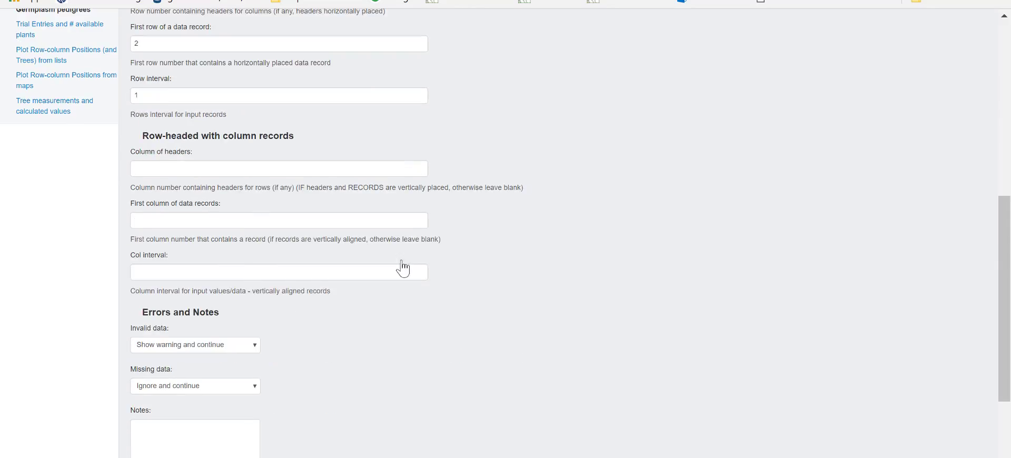
pyautogui.scroll(-3, 402, 267)
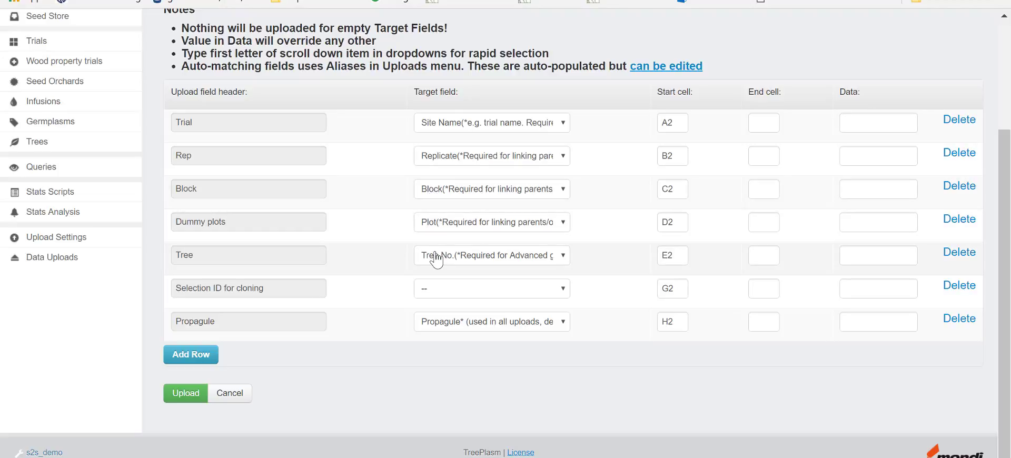
# Map the upload field "Selection ID for cloning" to the target field Selection Id(Parent's/ ortet's selection name)
pyautogui.click(440, 289)
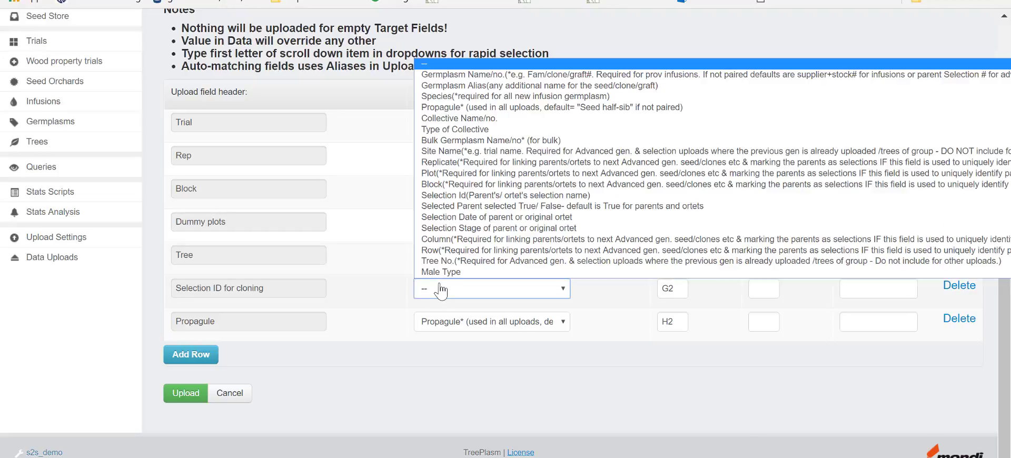
pyautogui.click(461, 196)
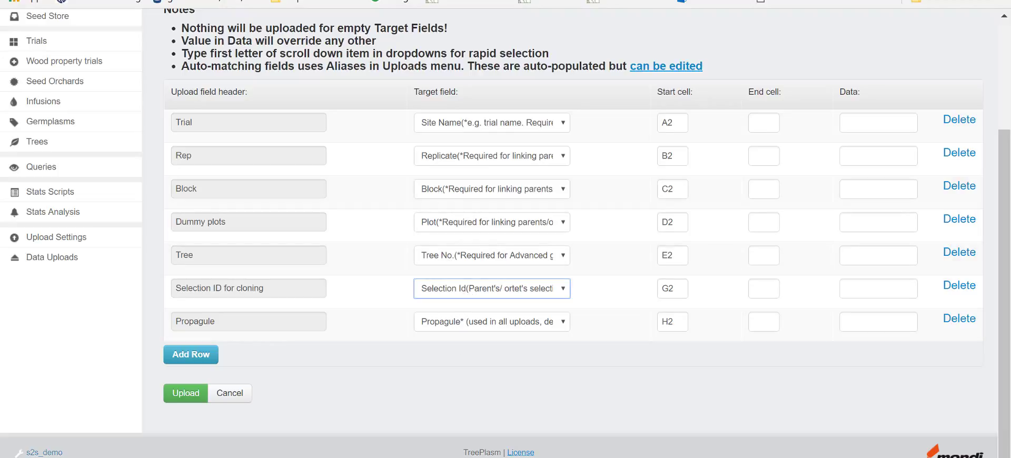
# Check the short selection list of ACPFT37 sv.xlsx in Excel, and return to TreePlasm to upload the mapped fields
pyautogui.click(440, 457)
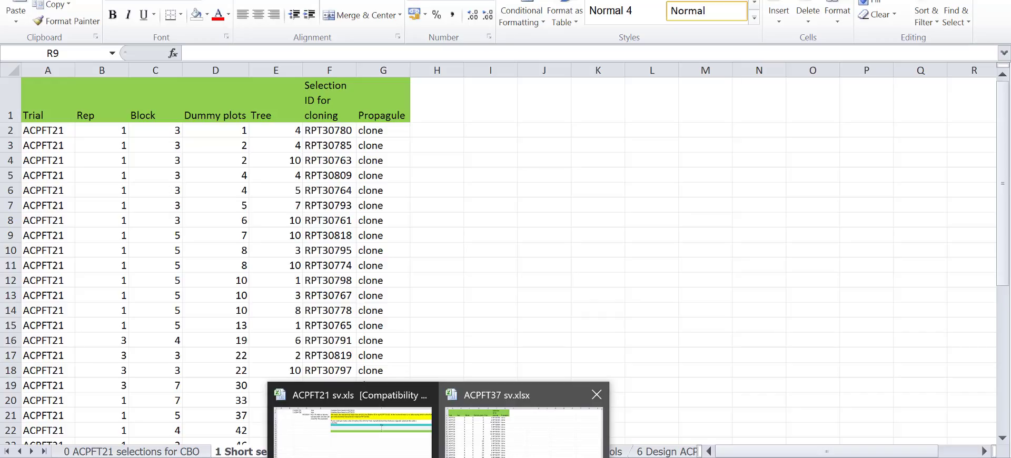
pyautogui.click(462, 406)
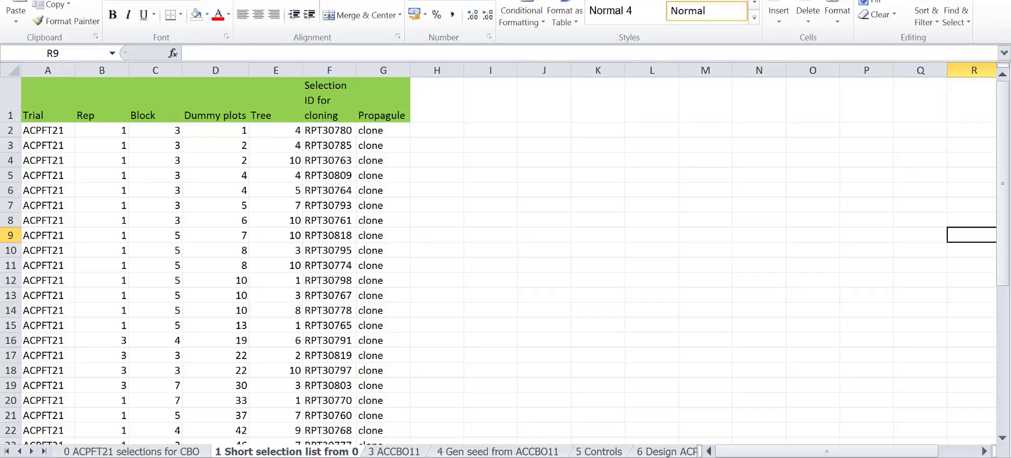
pyautogui.click(308, 457)
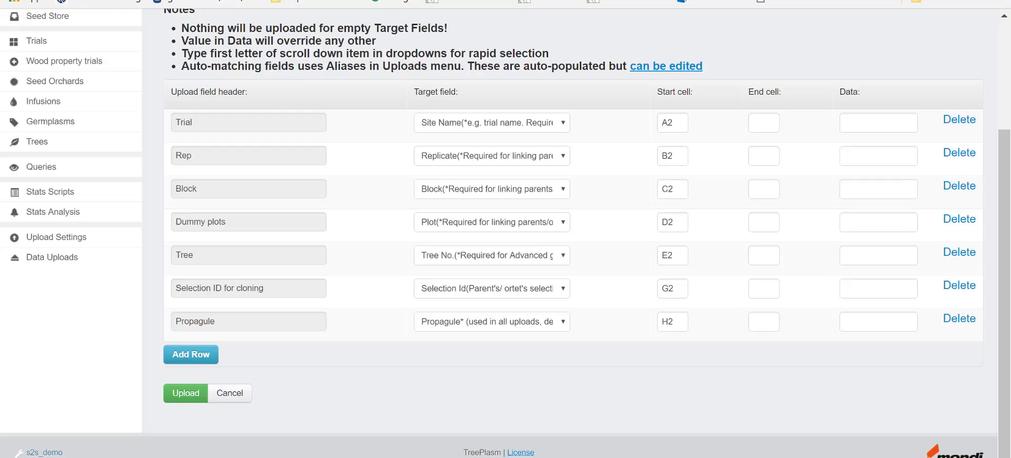
pyautogui.click(194, 393)
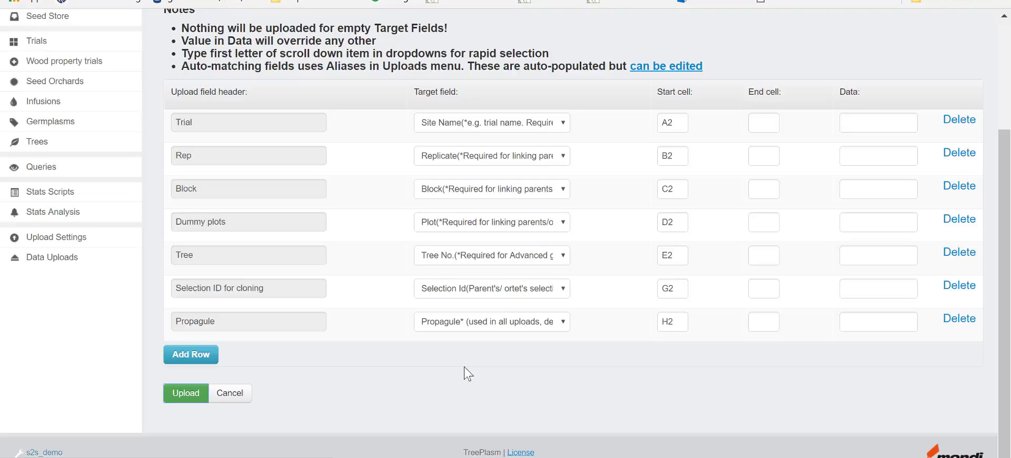
# Open the list of living trees in TreePlasm
pyautogui.scroll(-2, 360, 350)
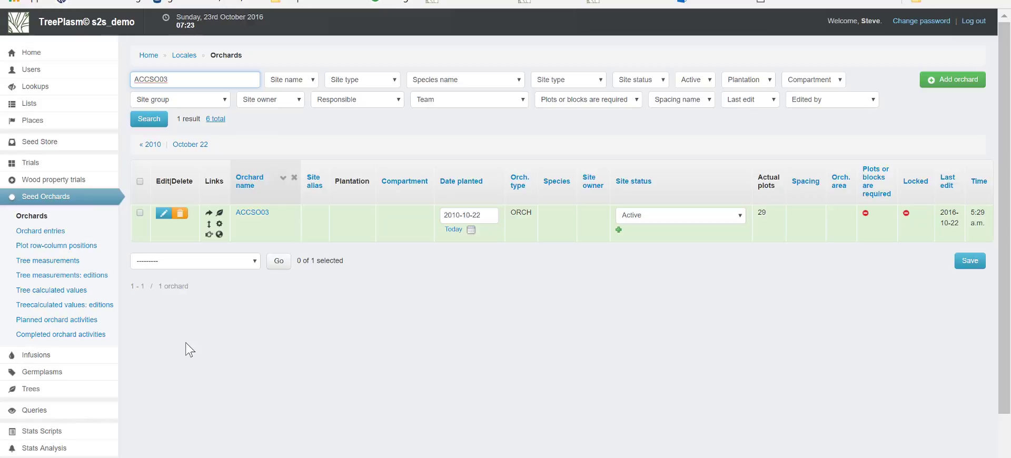
pyautogui.scroll(-1, 150, 355)
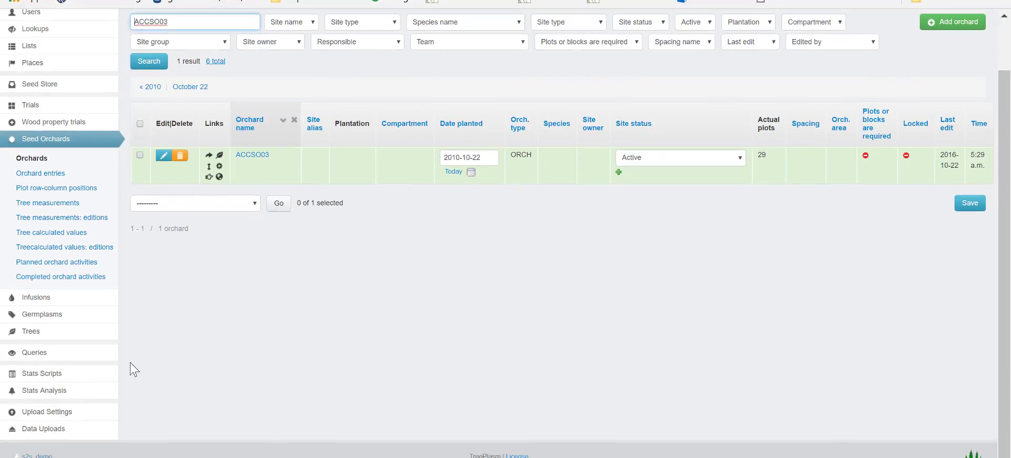
pyautogui.moveTo(77, 339)
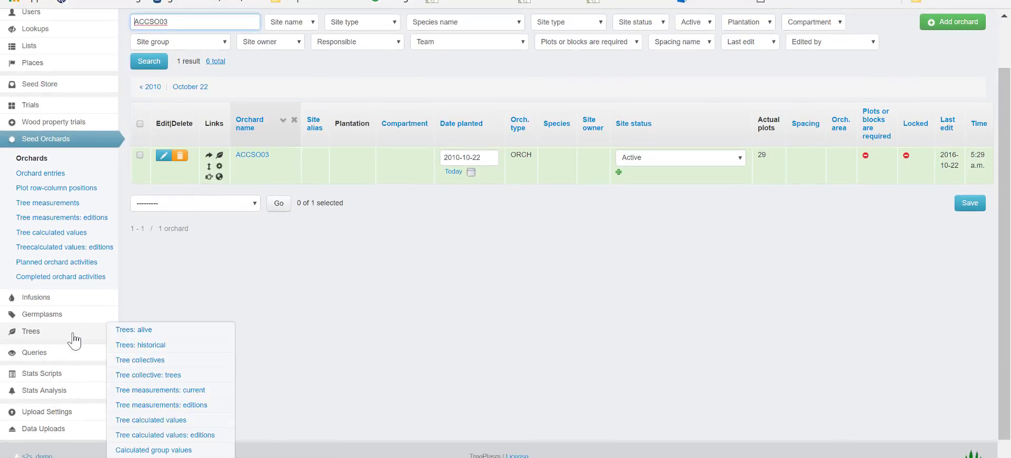
pyautogui.click(126, 330)
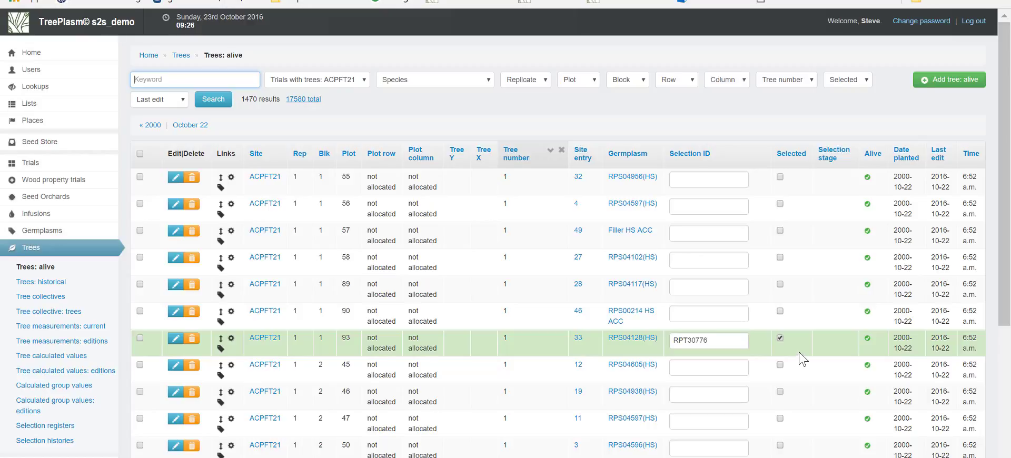
# Filter the living trees of trial ACPFT21 to Selected: Yes, and open the germplasm derived from tree RPT30776
pyautogui.scroll(-4, 800, 363)
pyautogui.scroll(4, 804, 357)
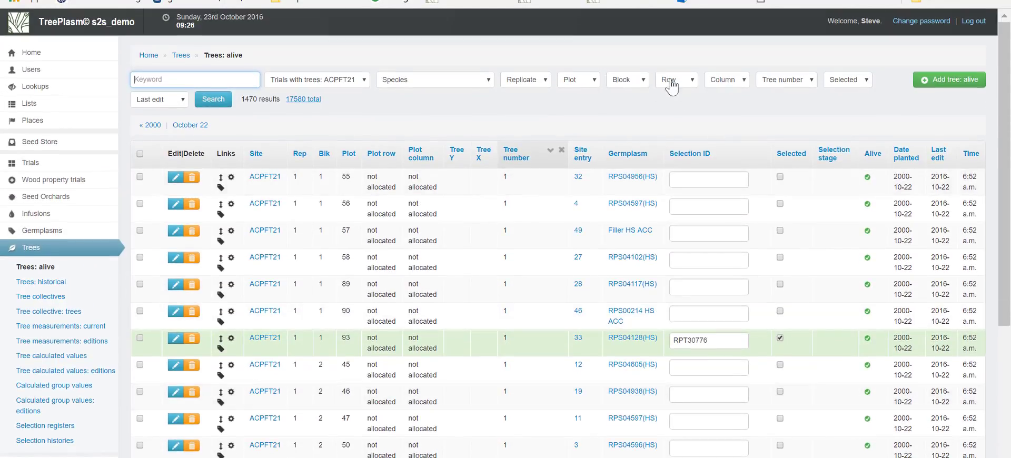
pyautogui.click(843, 82)
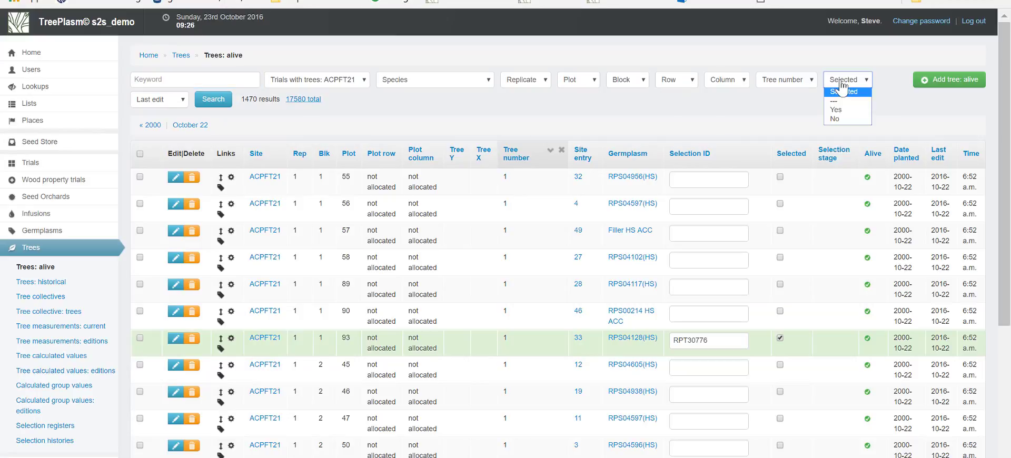
pyautogui.click(837, 109)
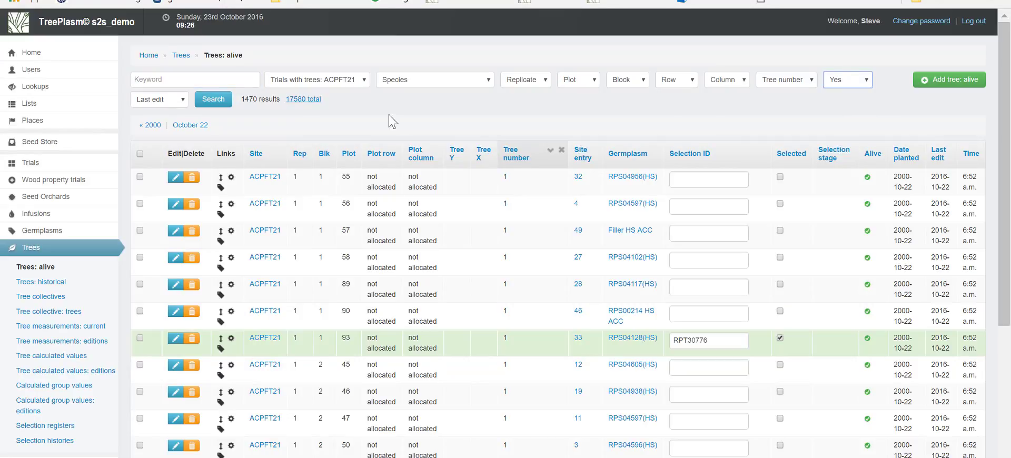
pyautogui.click(214, 99)
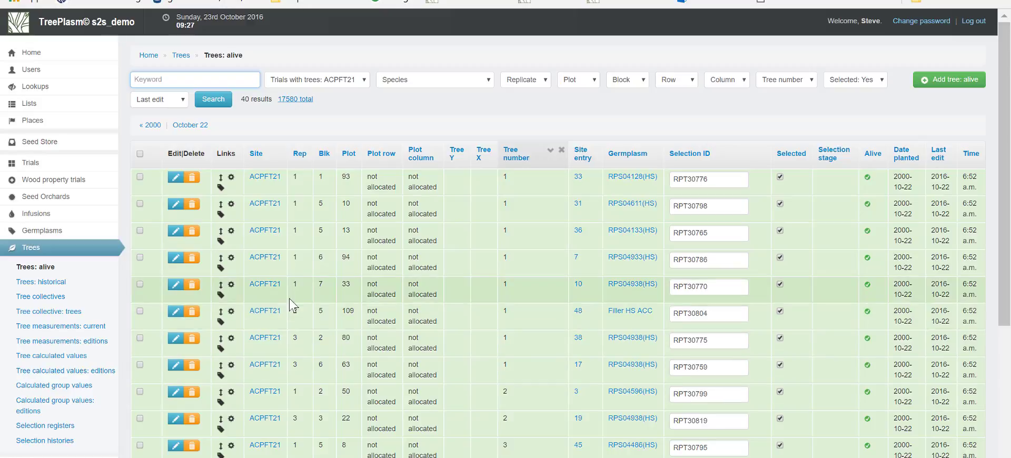
pyautogui.click(220, 190)
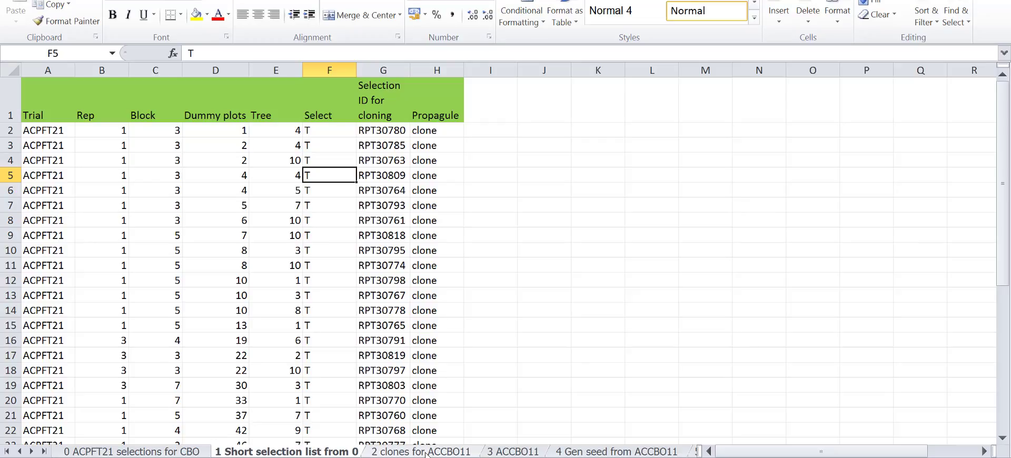
# Review the Excel sheets 2 clones for ACCBO11 and 3 ACCBO11, checking the Clone, Propagule and Trial columns
pyautogui.click(426, 452)
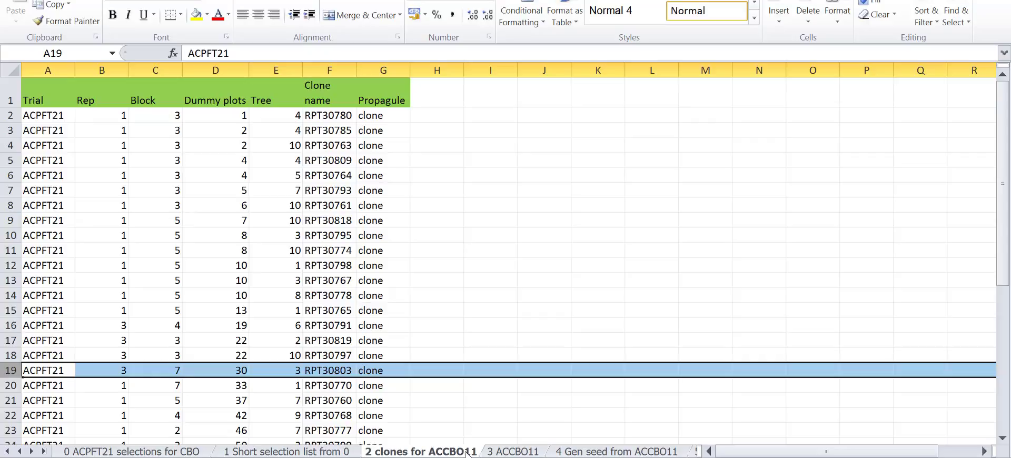
pyautogui.click(507, 452)
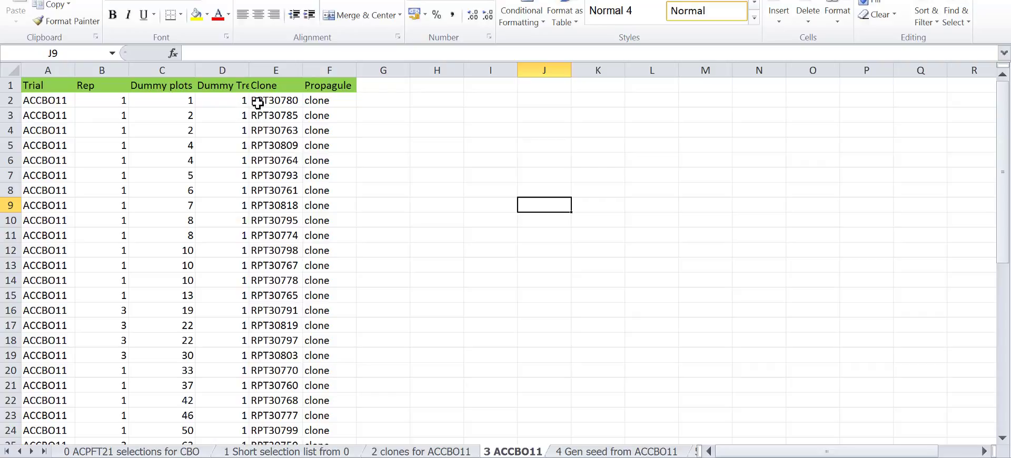
pyautogui.moveTo(275, 69); pyautogui.dragTo(313, 71)
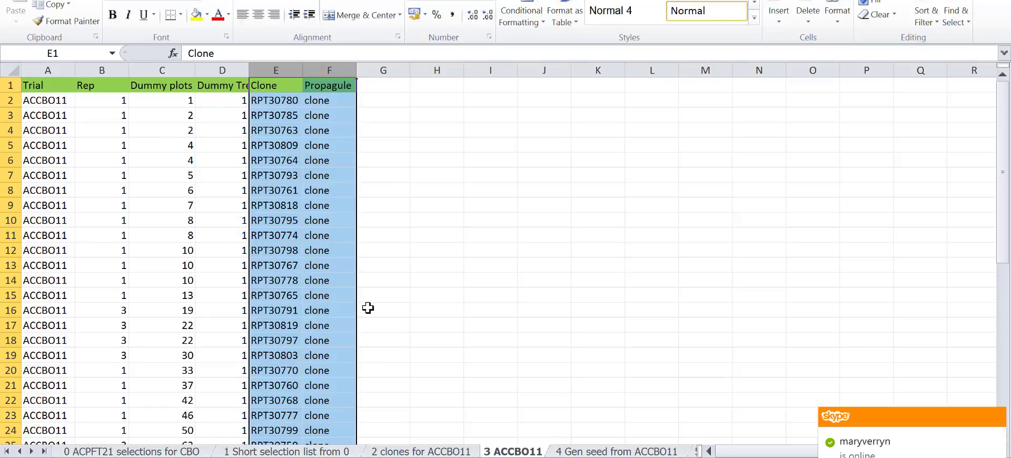
pyautogui.click(48, 100)
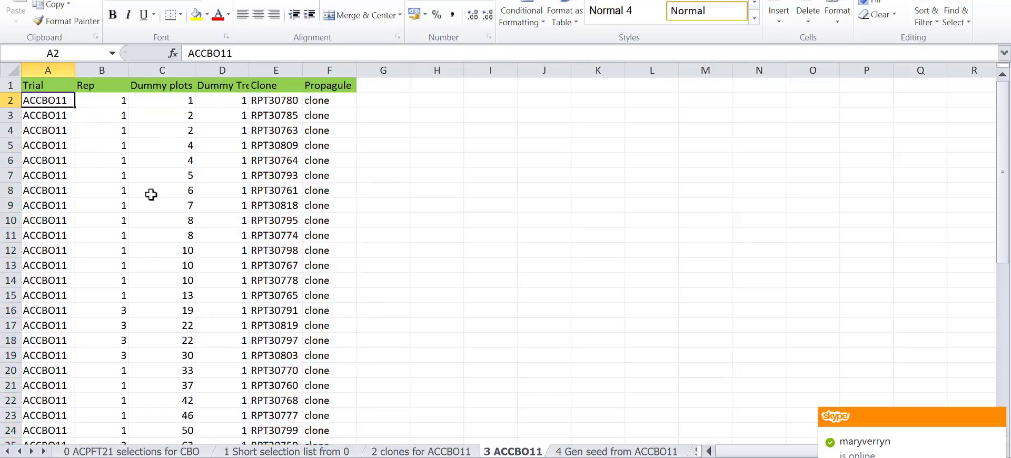
# Switch to TreePlasm, open the list of seed orchards and enter the search keyword ACCBo
pyautogui.hotkey('alt', 'Tab')
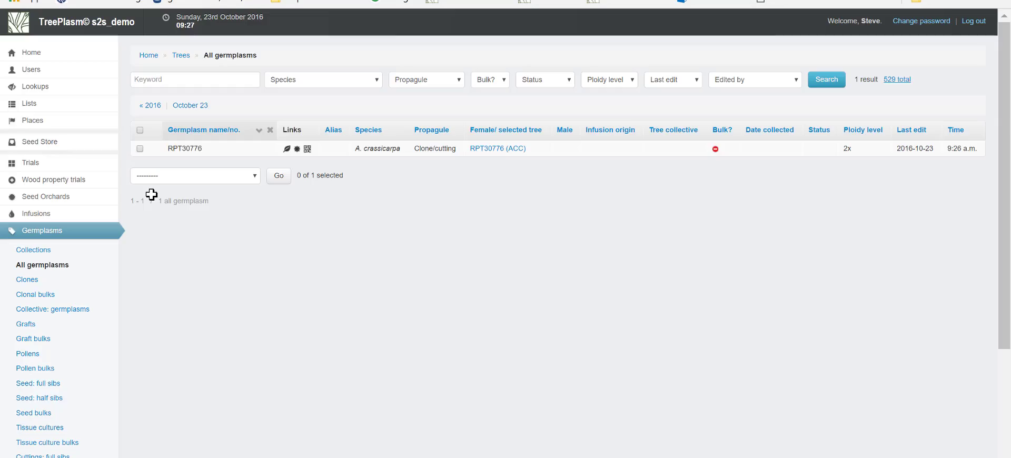
pyautogui.moveTo(92, 181)
pyautogui.click(125, 195)
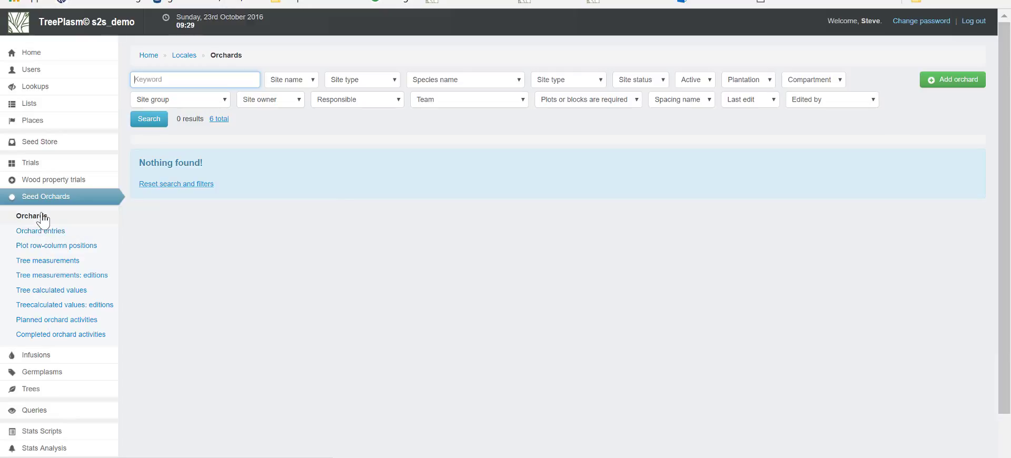
pyautogui.click(162, 74)
pyautogui.write('ACCB')
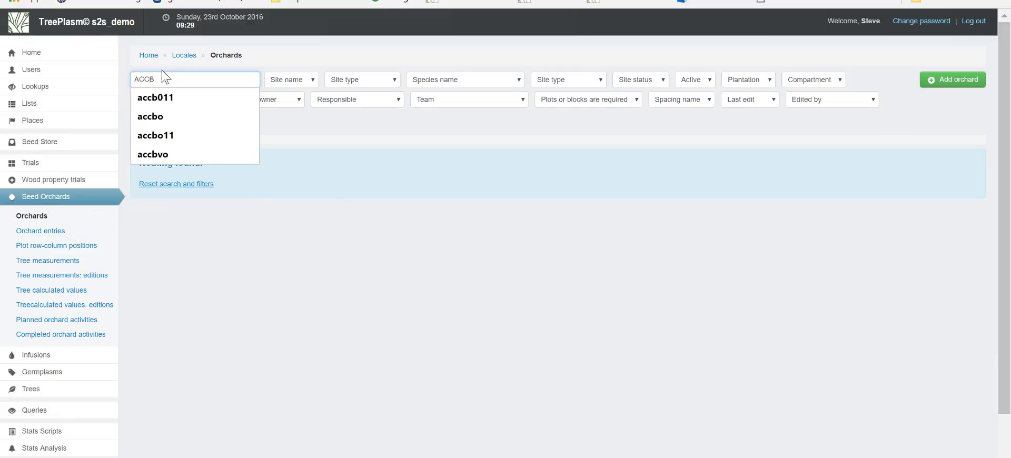
pyautogui.write('o')
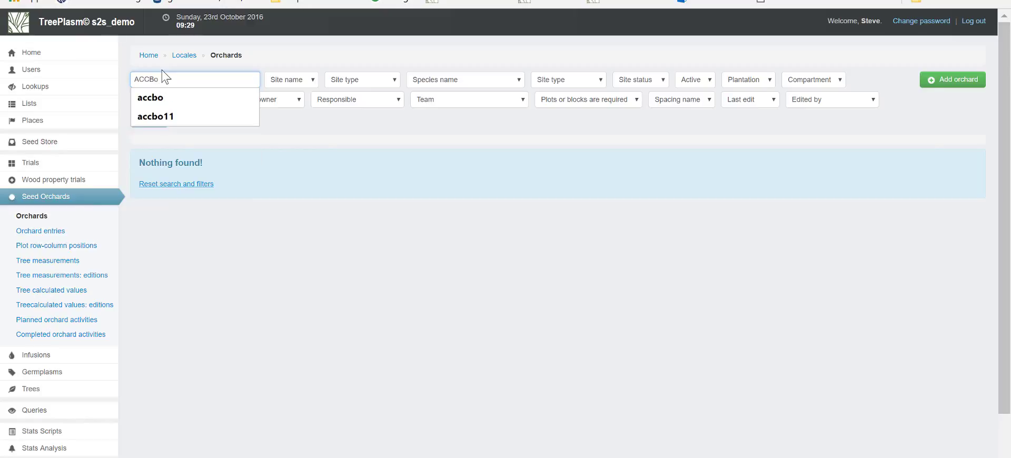
# Copy the trial name ACCBO11 from cell A2 of the Excel sheet 3 ACCBO11, and return to TreePlasm
pyautogui.hotkey('alt', 'Tab')
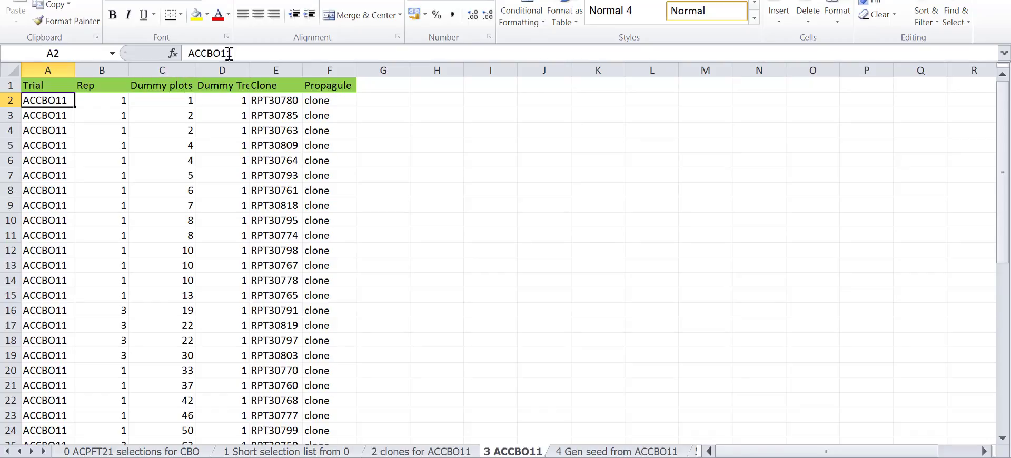
pyautogui.moveTo(235, 53); pyautogui.dragTo(161, 35)
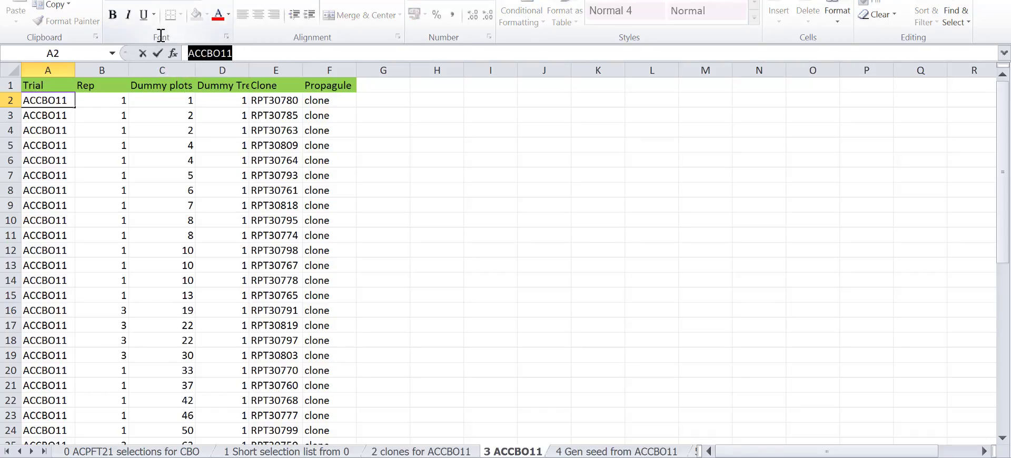
pyautogui.hotkey('alt', 'Tab')
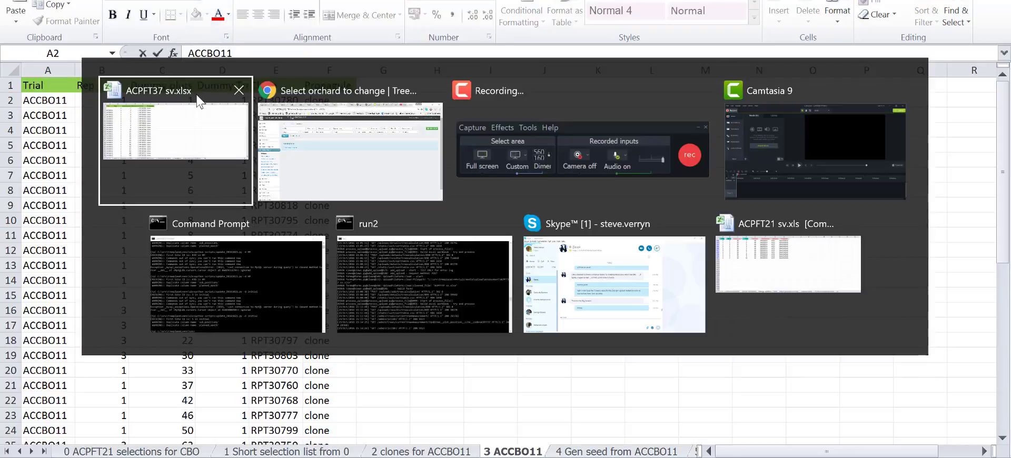
pyautogui.hotkey('alt', 'Tab')
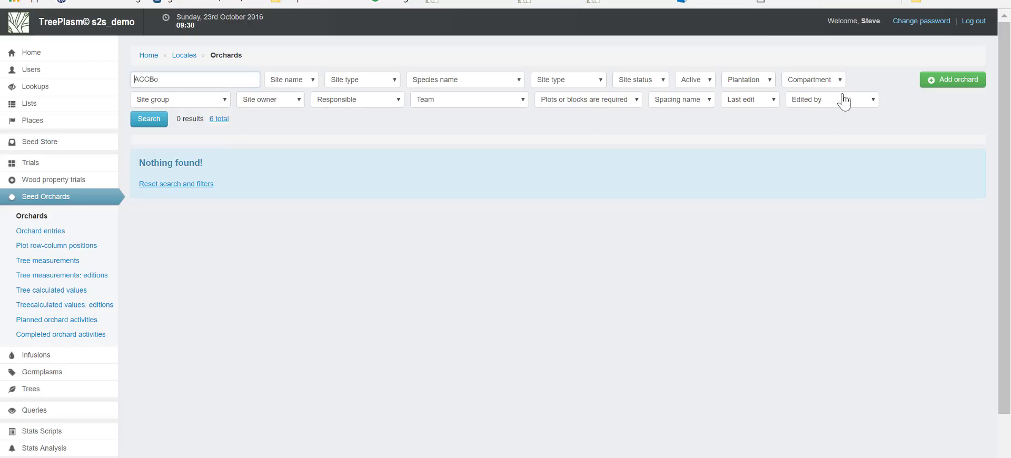
# Start a new orchard named ACCBO11 and set its orchard type to Orchard
pyautogui.click(947, 85)
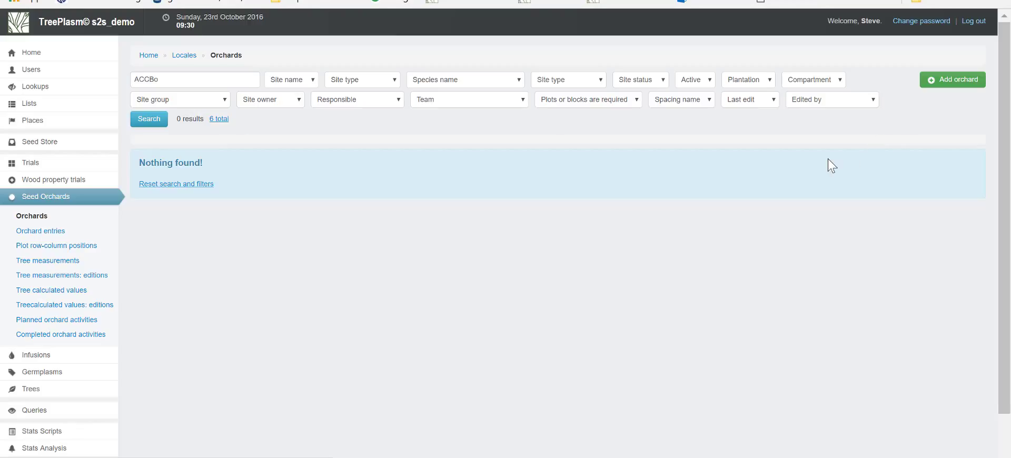
pyautogui.click(349, 142)
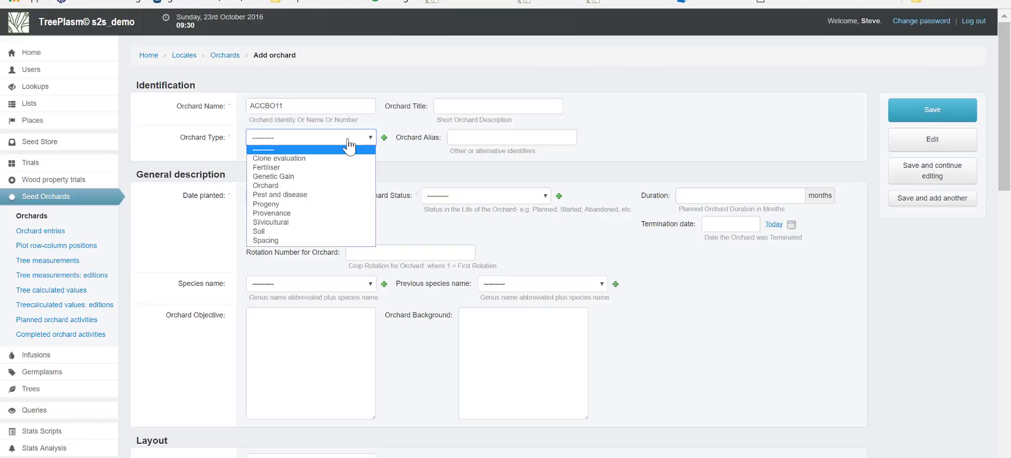
pyautogui.click(327, 186)
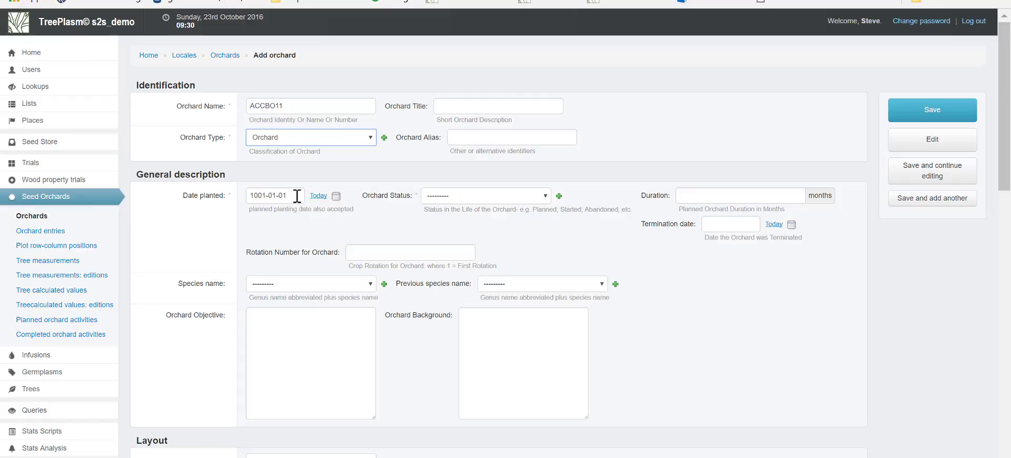
# Set the orchard's planting date to 1995-10-23
pyautogui.click(297, 196)
pyautogui.click(319, 196)
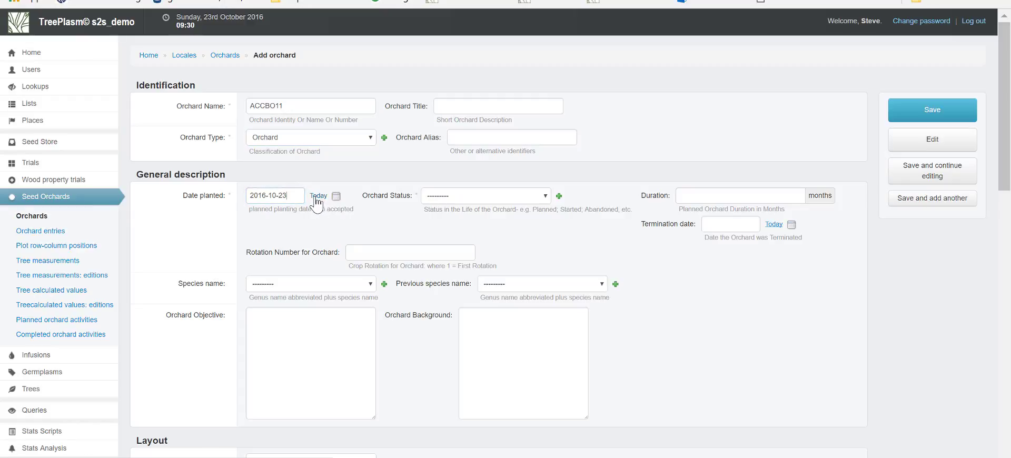
pyautogui.click(267, 196)
pyautogui.press('BackSpace')
pyautogui.press('BackSpace')
pyautogui.press('BackSpace')
pyautogui.press('BackSpace')
pyautogui.write('1995')
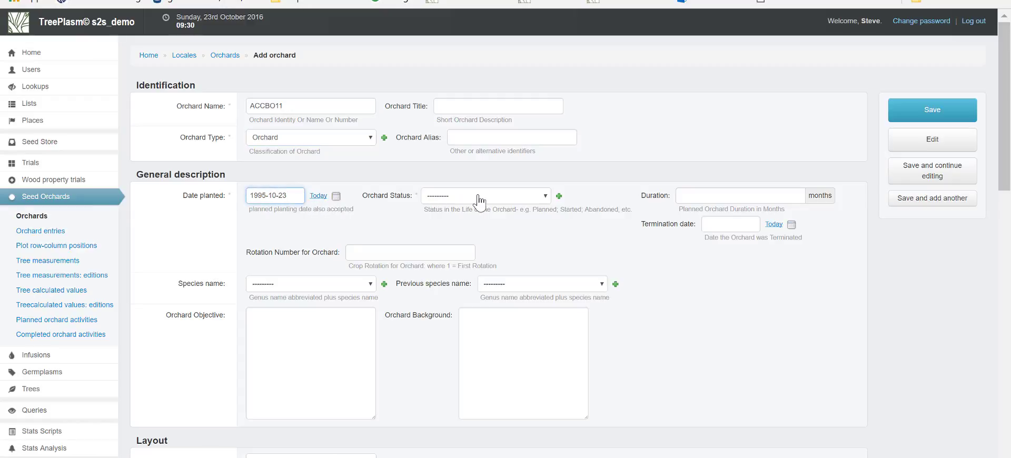
# Set the orchard status to Completed and save the new orchard
pyautogui.click(479, 197)
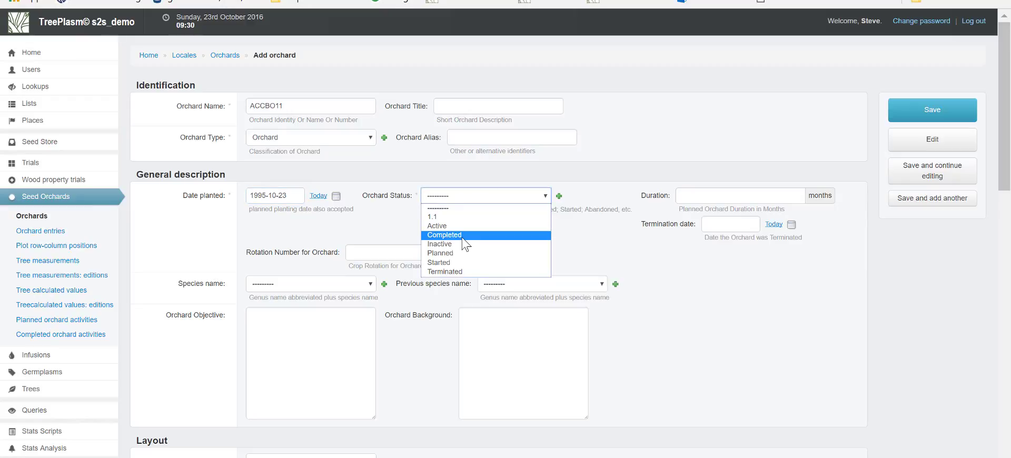
pyautogui.click(464, 235)
pyautogui.click(898, 118)
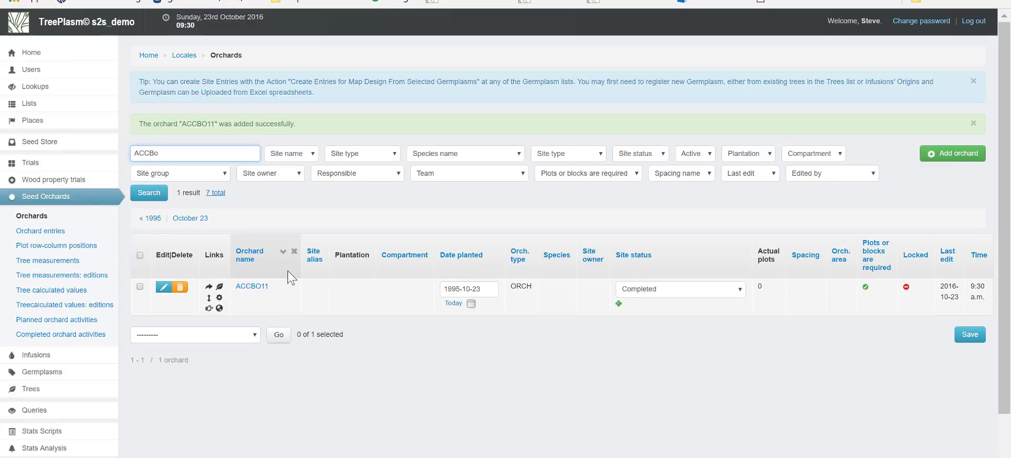
# Check the Clone and Propagule columns of the 3 ACCBO11 sheet in Excel
pyautogui.hotkey('alt', 'Tab')
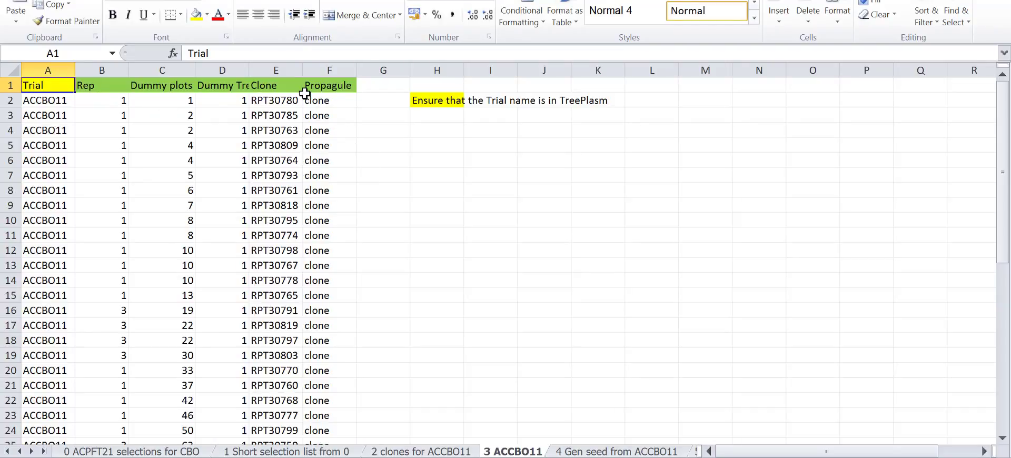
pyautogui.click(287, 71)
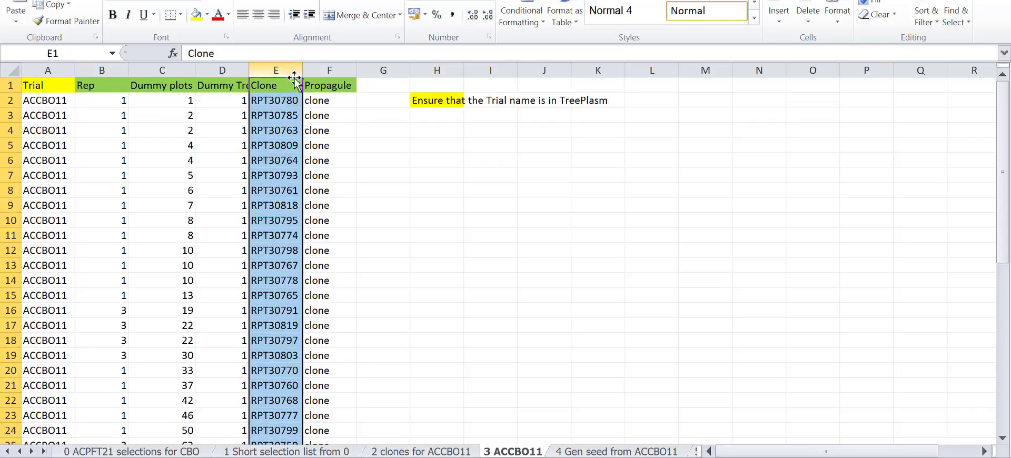
pyautogui.click(327, 69)
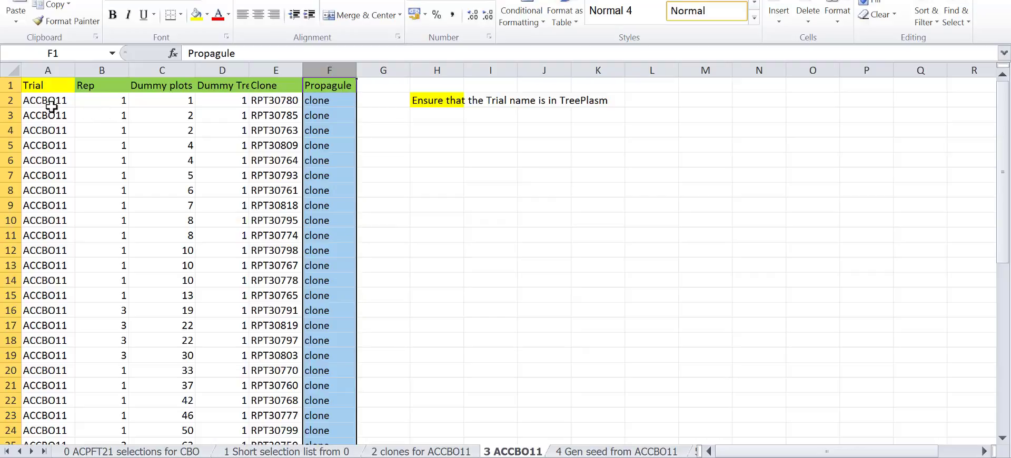
pyautogui.scroll(-2, 169, 193)
pyautogui.scroll(2, 169, 193)
# Return to TreePlasm and start a new data upload for Site Entries and # available plants
pyautogui.hotkey('alt', 'Tab')
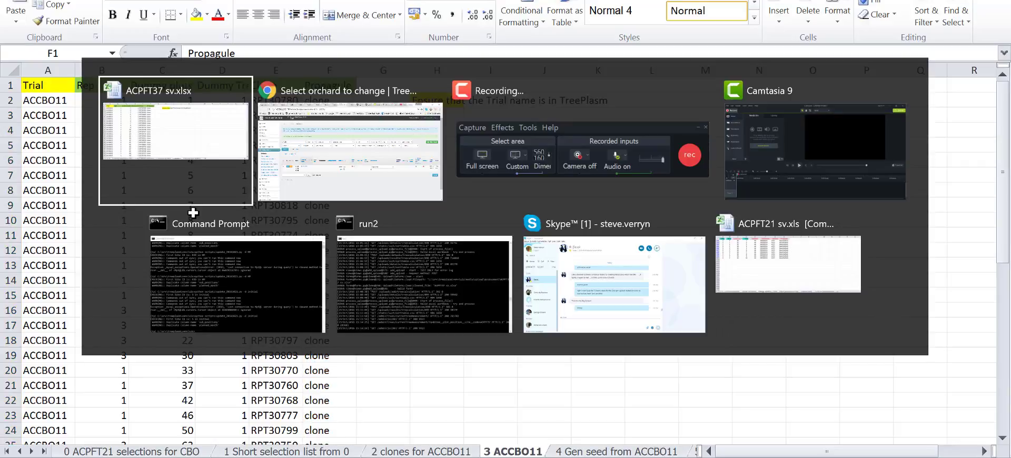
pyautogui.scroll(-2, 47, 347)
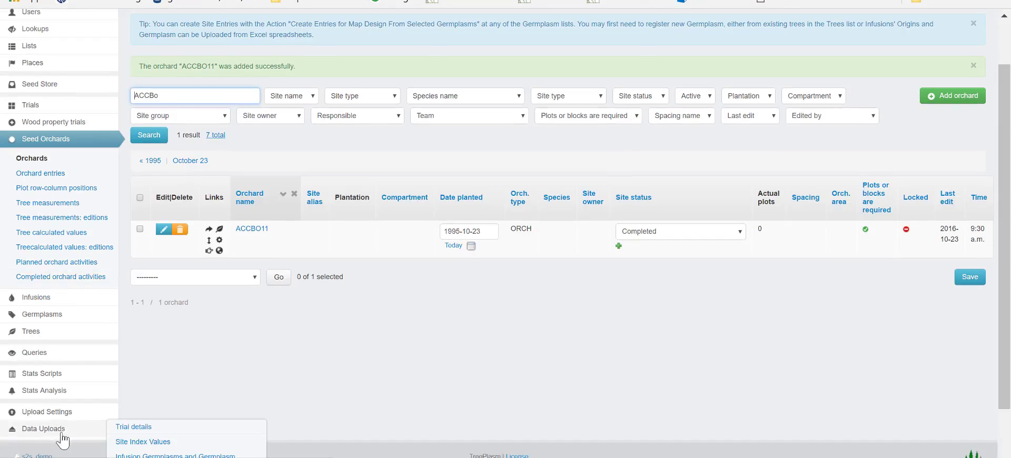
pyautogui.click(62, 434)
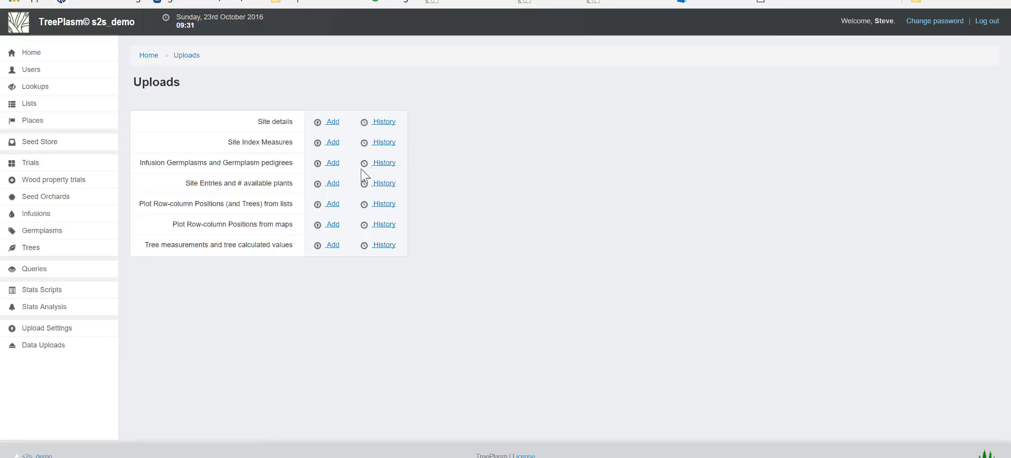
pyautogui.click(332, 184)
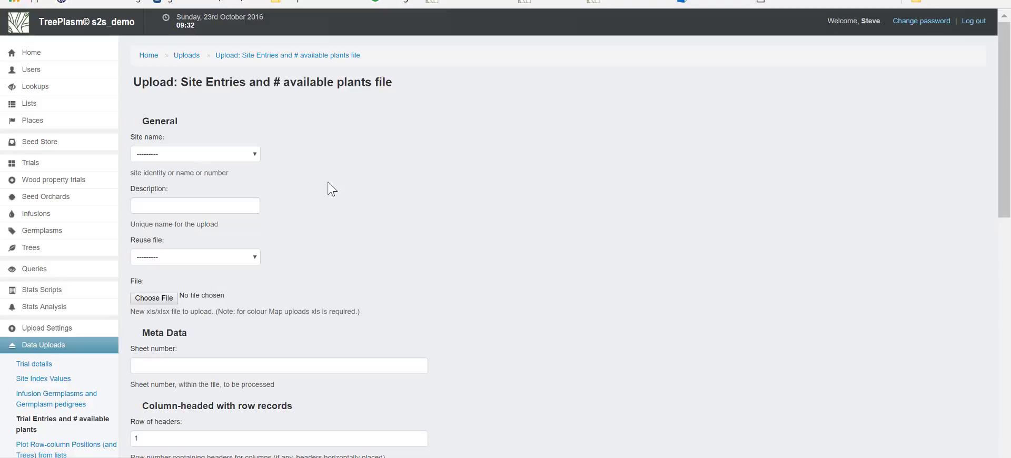
# Set the upload's site name to ACCBO11 and its description to "ACCBO11 orchard design"
pyautogui.click(219, 156)
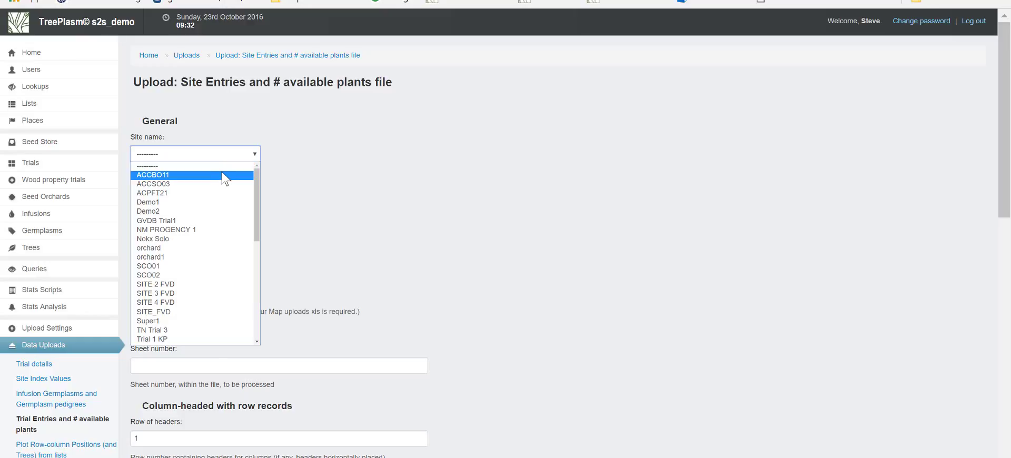
pyautogui.click(220, 176)
pyautogui.click(216, 203)
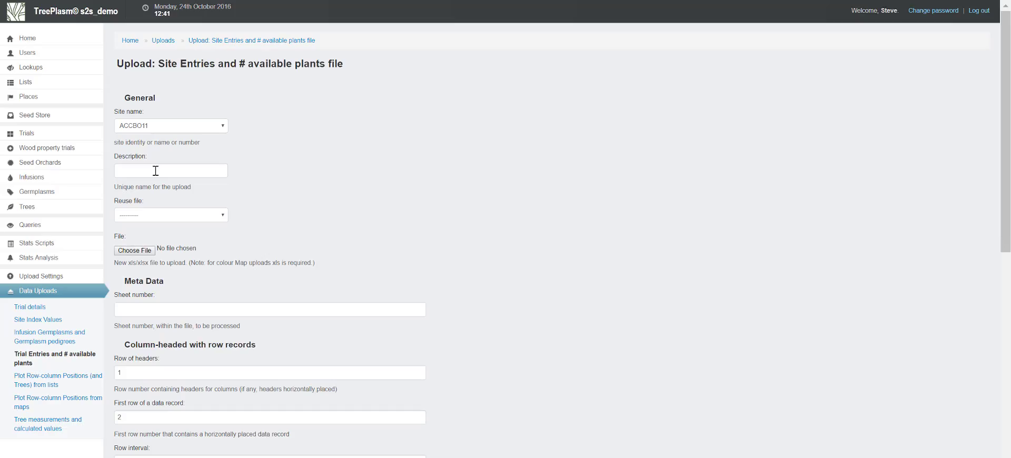
pyautogui.click(156, 171)
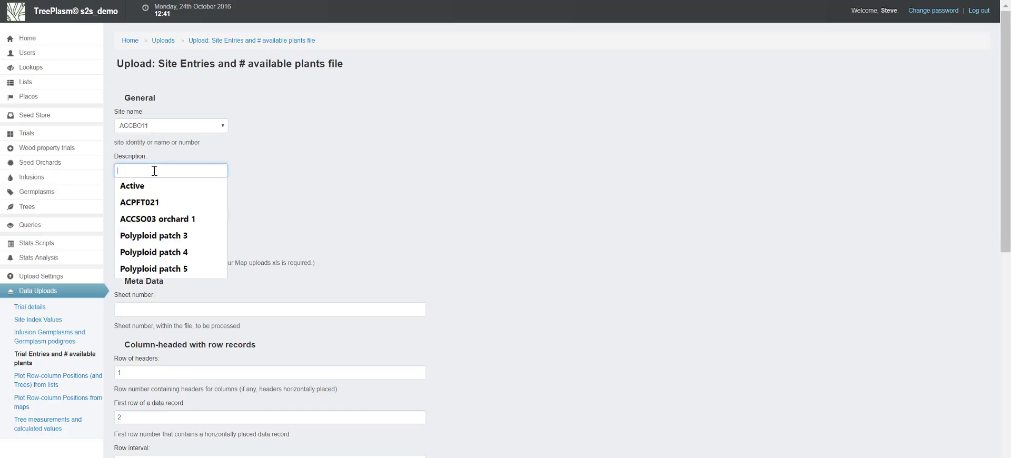
pyautogui.write('A')
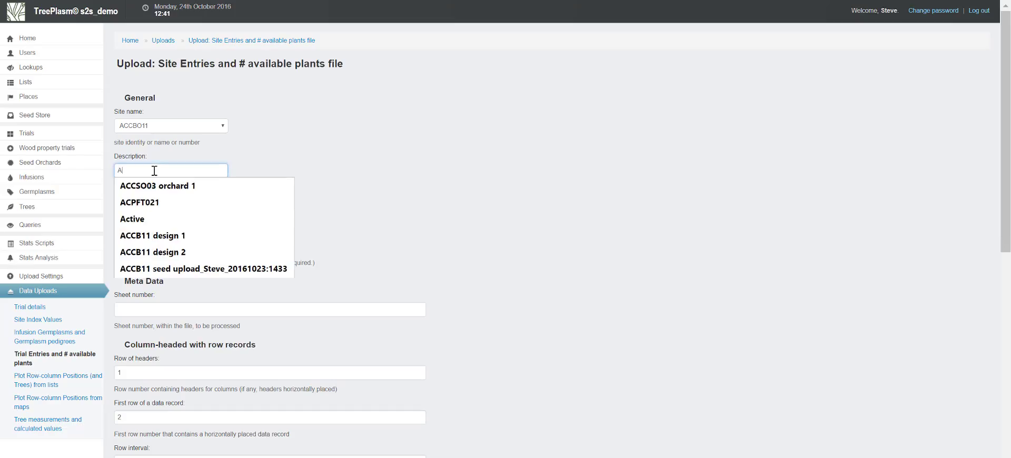
pyautogui.write('CCBO')
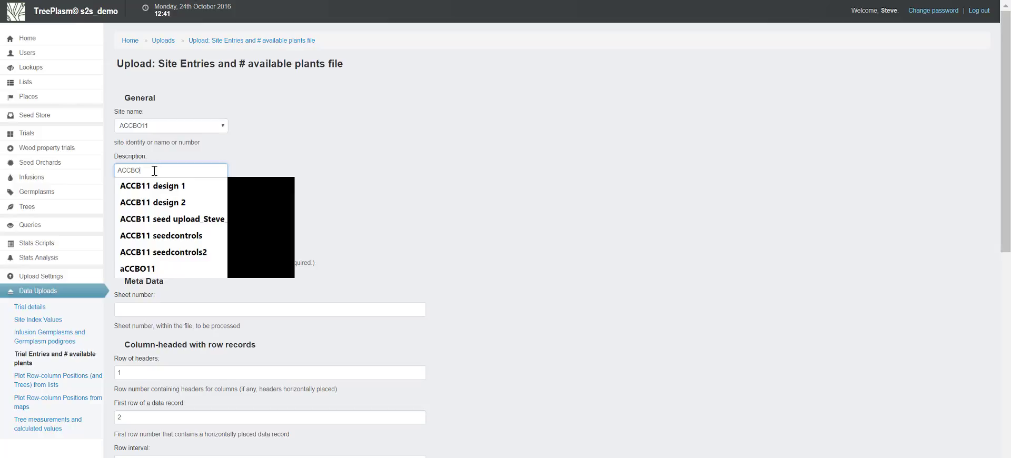
pyautogui.write('11 orchard design')
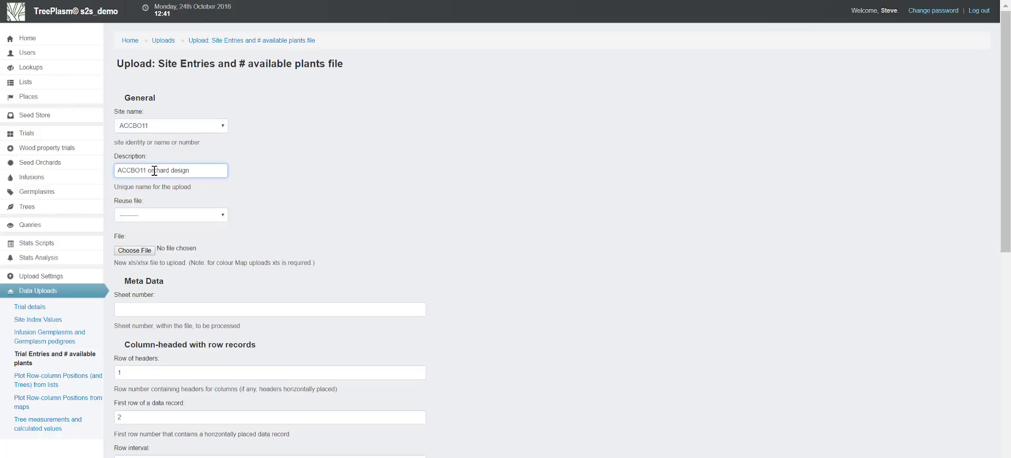
# Choose ACPFT37 sv.xlsx as the file for the site entries upload
pyautogui.click(150, 251)
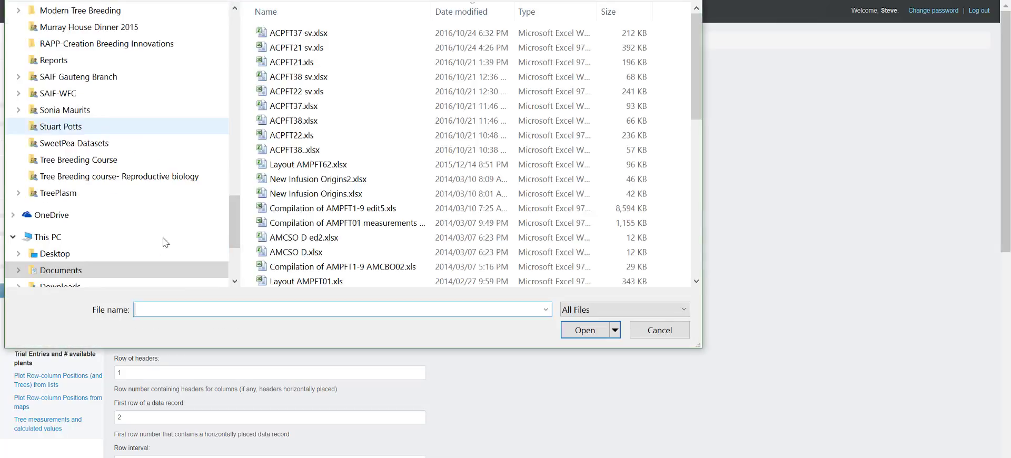
pyautogui.click(293, 36)
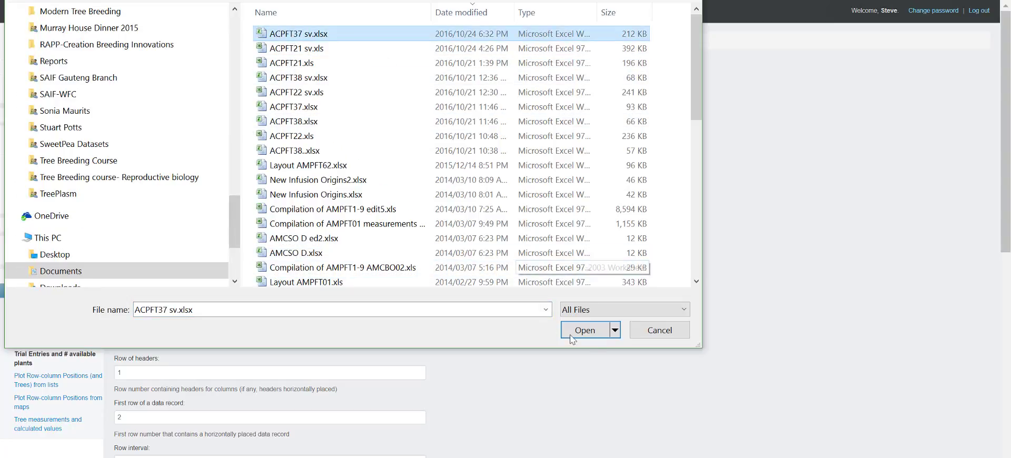
pyautogui.click(597, 331)
# Set the sheet number to 3 after checking the ACCBO11 sheet in Excel, and continue to the upload details
pyautogui.click(168, 311)
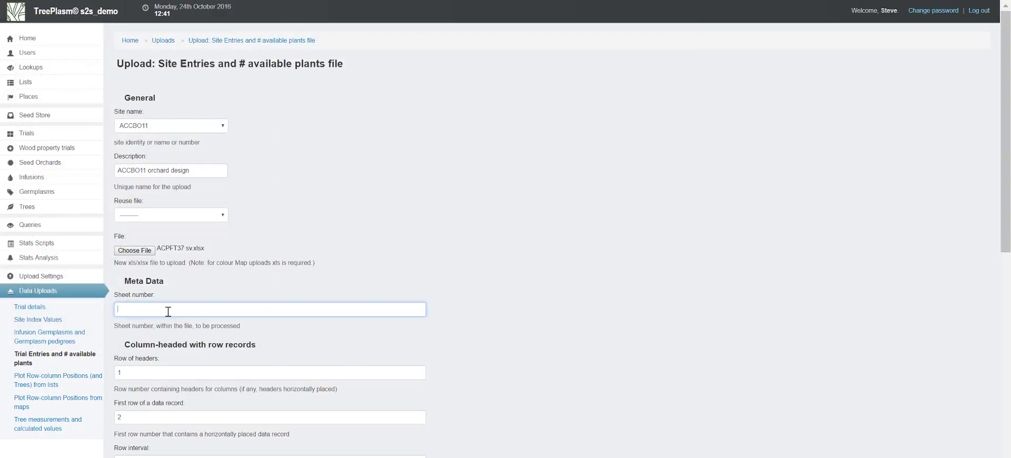
pyautogui.hotkey('alt', 'Tab')
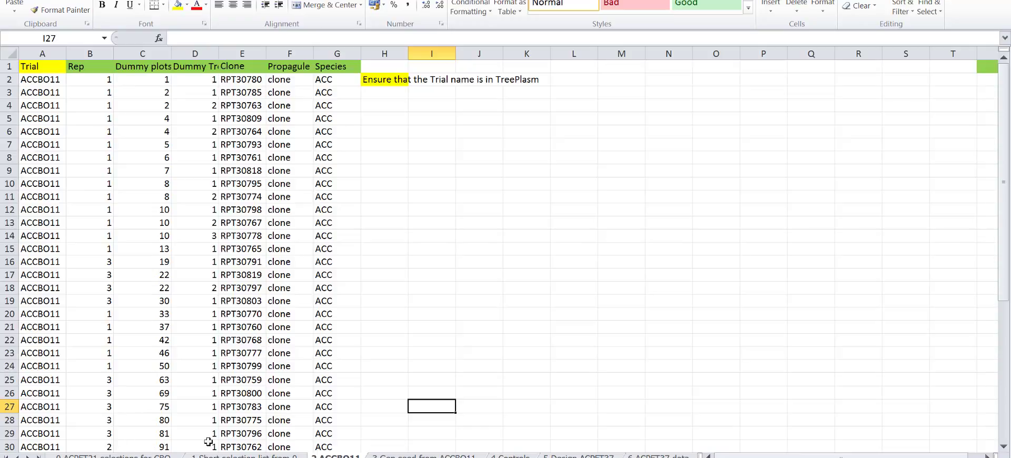
pyautogui.hotkey('alt', 'Tab')
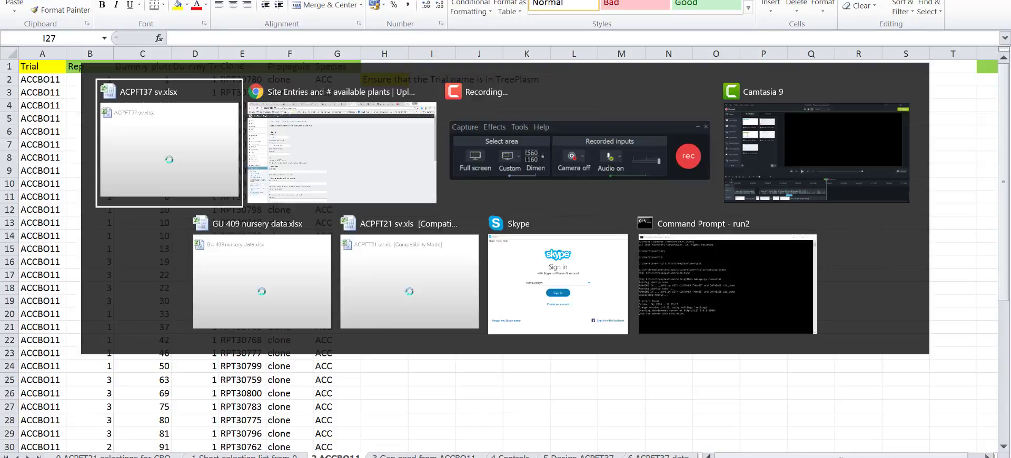
pyautogui.scroll(-10, 271, 425)
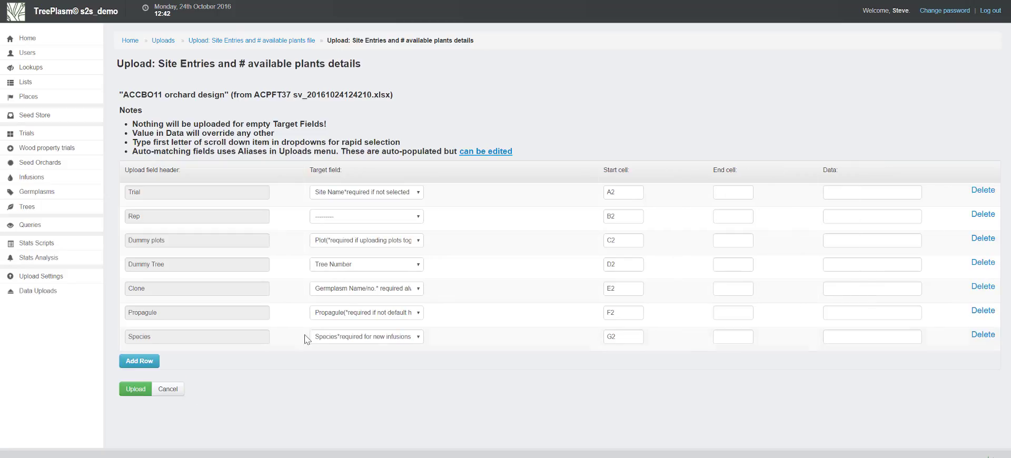
# Map the Rep header to the Replicate target field and upload the ACCBO11 orchard design
pyautogui.click(345, 220)
pyautogui.click(336, 312)
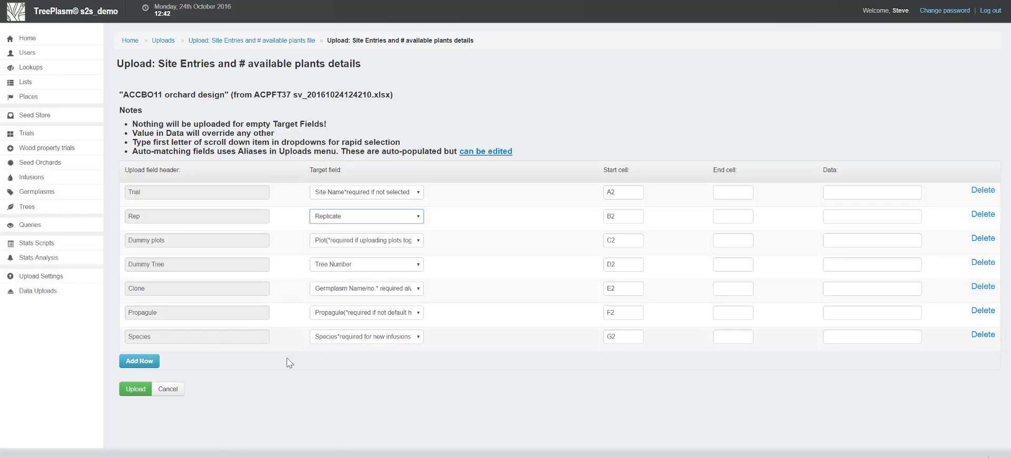
pyautogui.click(128, 392)
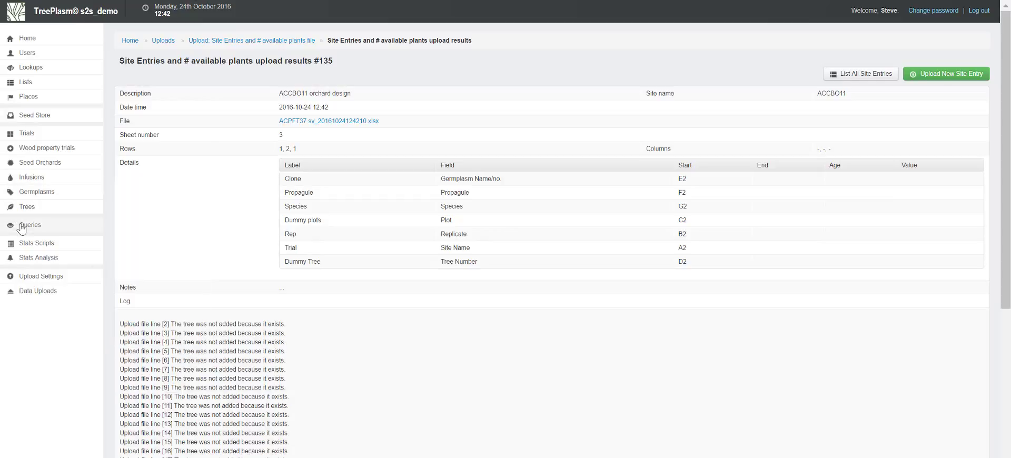
# View the seed orchard plot row-column positions and the tree linked to ACCBO11 rep 1, plot 1
pyautogui.moveTo(28, 166)
pyautogui.moveTo(28, 141)
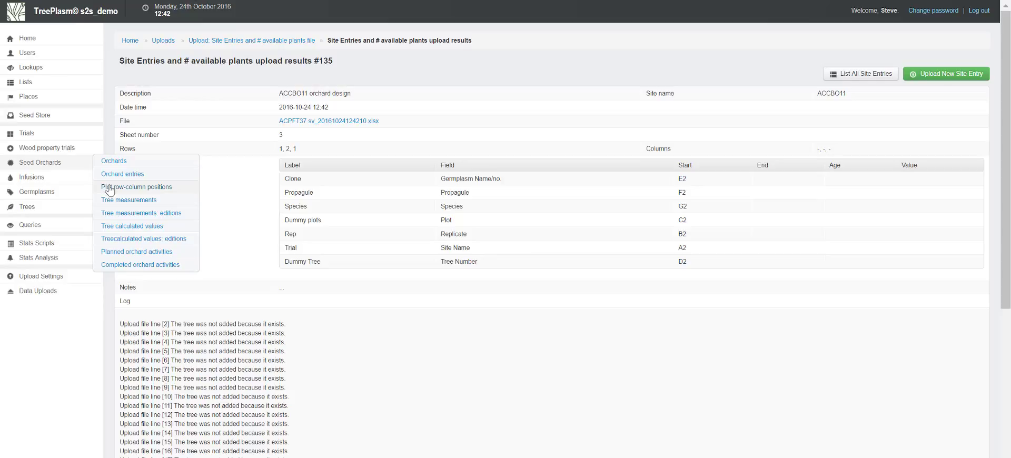
pyautogui.click(110, 188)
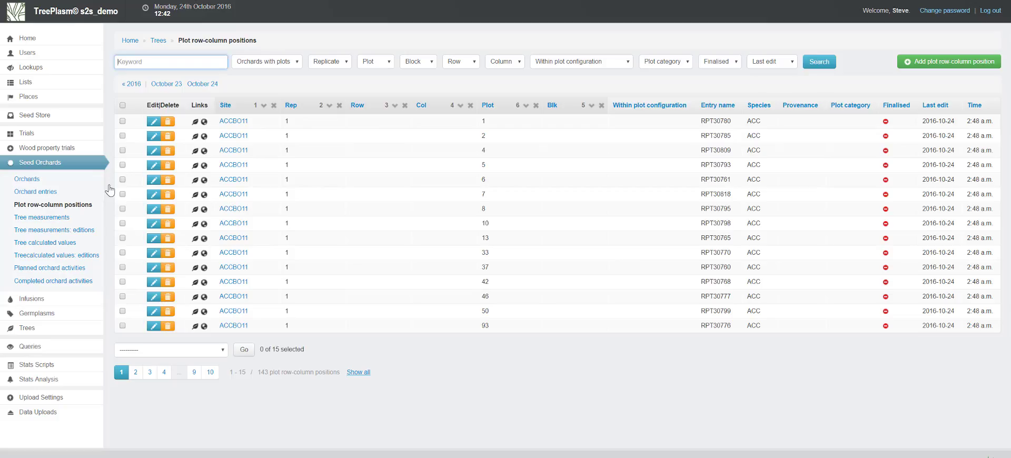
pyautogui.click(196, 124)
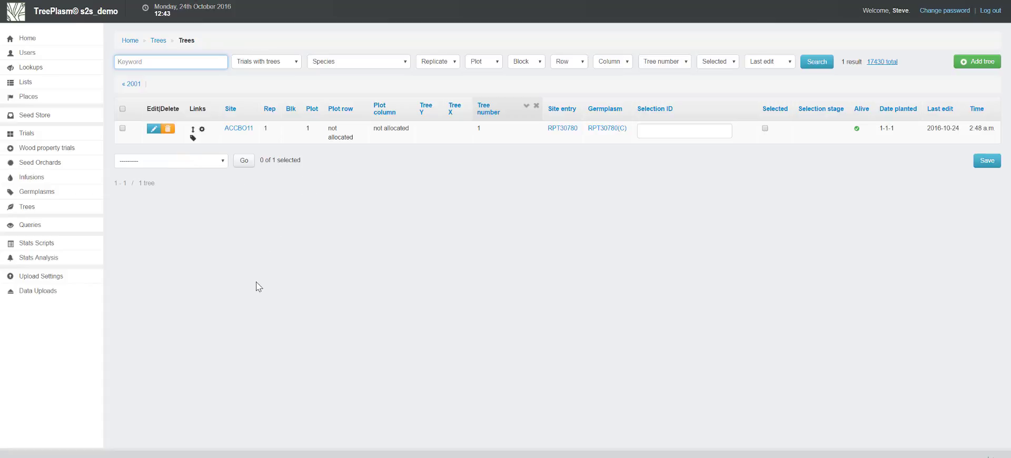
# Start a new upload for Infusion Germplasms and Germplasm pedigrees with the description "Seed from ACCBO11"
pyautogui.hotkey('alt', 'Tab')
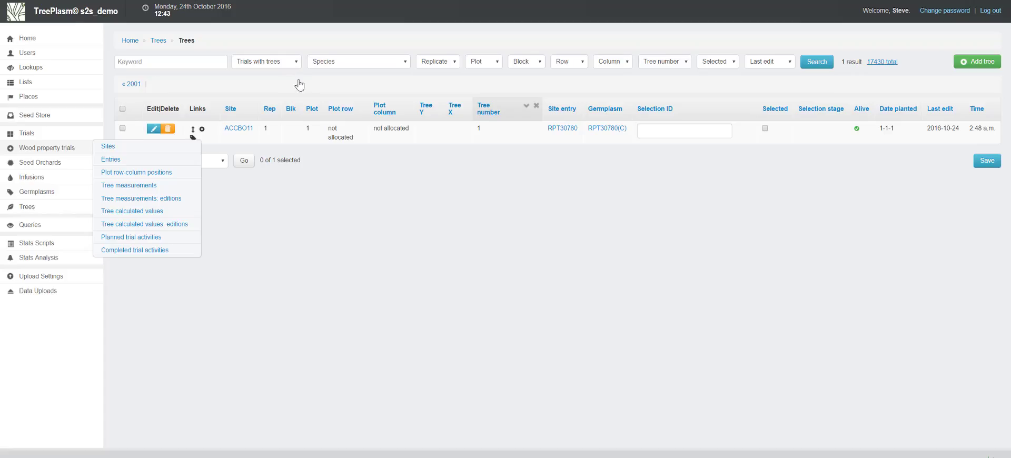
pyautogui.moveTo(53, 277)
pyautogui.moveTo(53, 292)
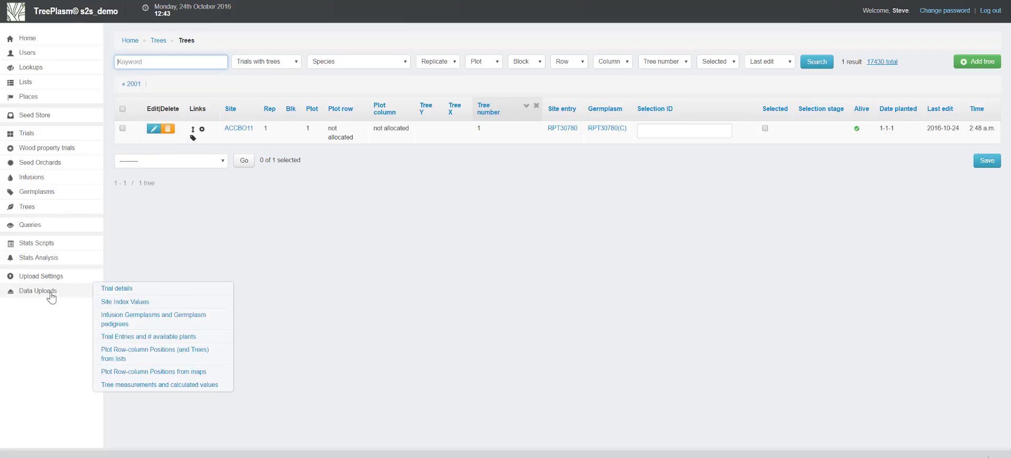
pyautogui.click(121, 320)
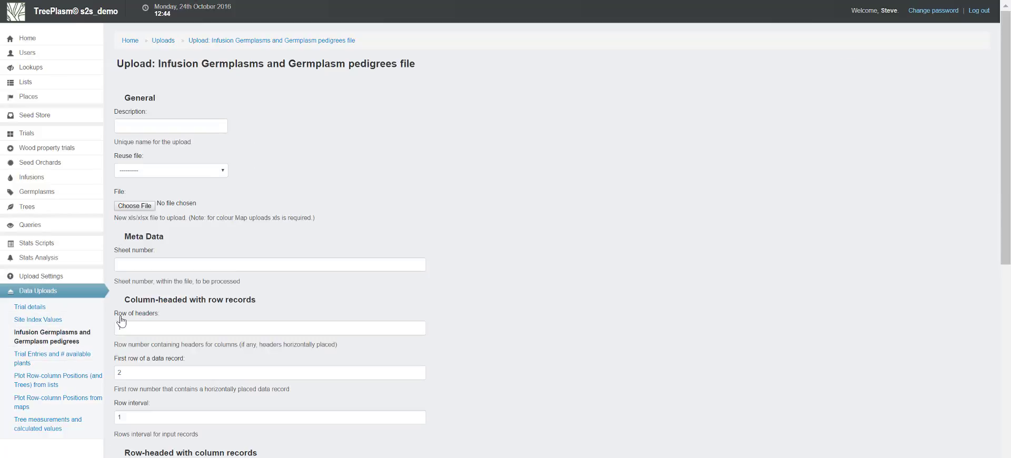
pyautogui.click(165, 129)
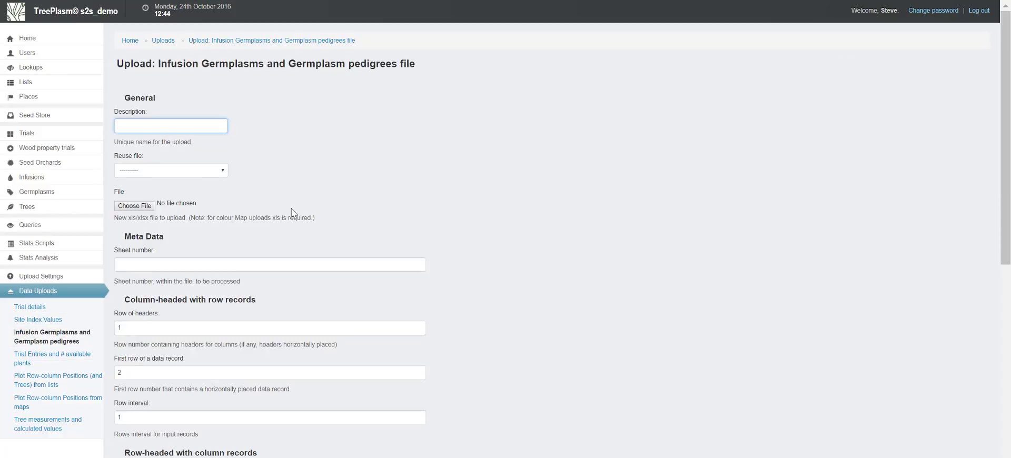
pyautogui.write('Seed from ACCBO11')
# Choose ACPFT37 sv.xlsx as the file for the seed germplasm upload
pyautogui.click(150, 207)
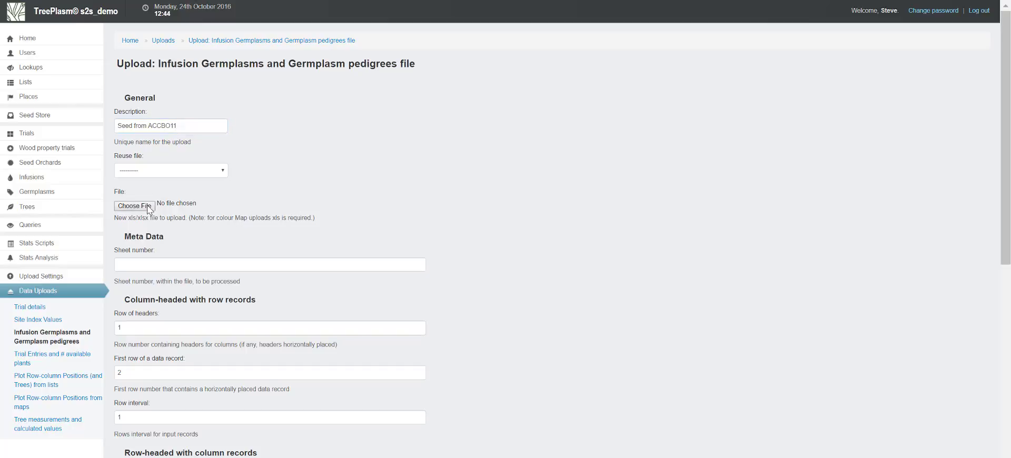
pyautogui.doubleClick(298, 33)
pyautogui.click(203, 262)
# Check the seed sheet's position in the Excel workbook, set the sheet number to 4, and continue to the upload details
pyautogui.hotkey('alt', 'Tab')
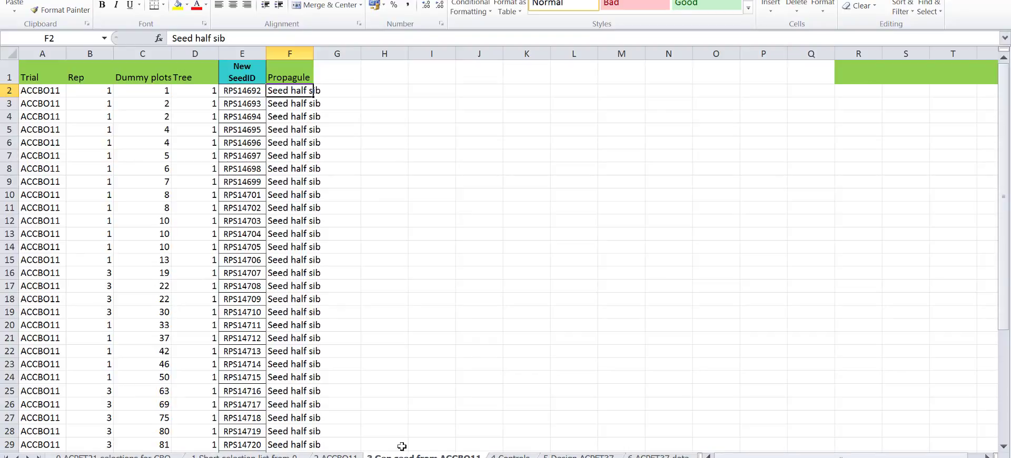
pyautogui.hotkey('alt', 'Tab')
pyautogui.hotkey('alt', 'Tab')
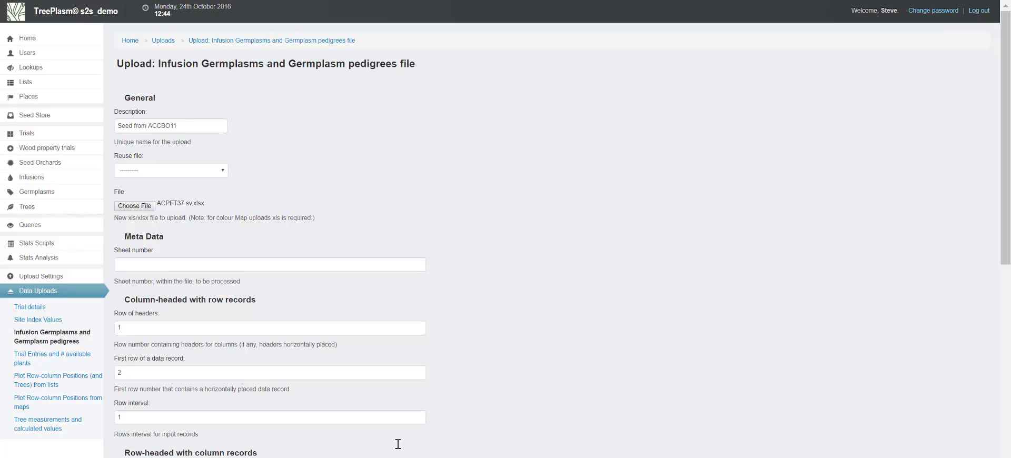
pyautogui.click(250, 264)
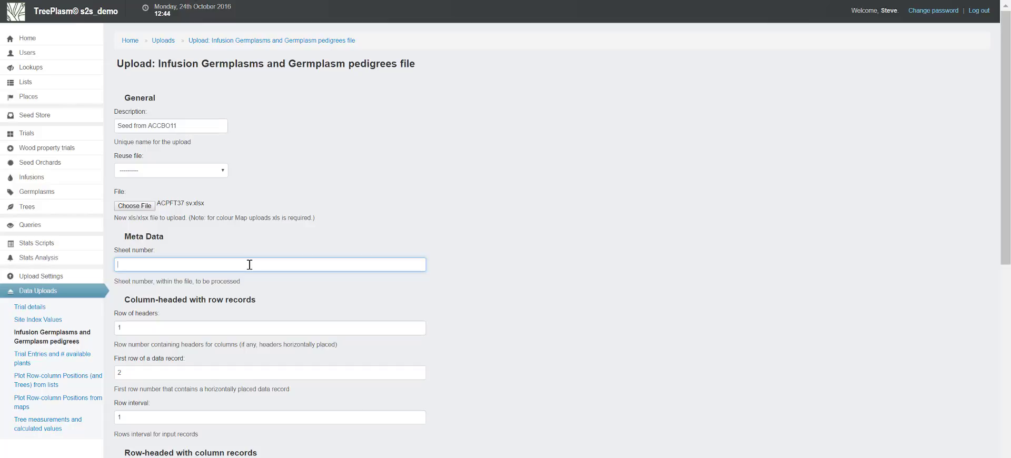
pyautogui.write('4')
pyautogui.click(283, 300)
pyautogui.scroll(-8, 283, 300)
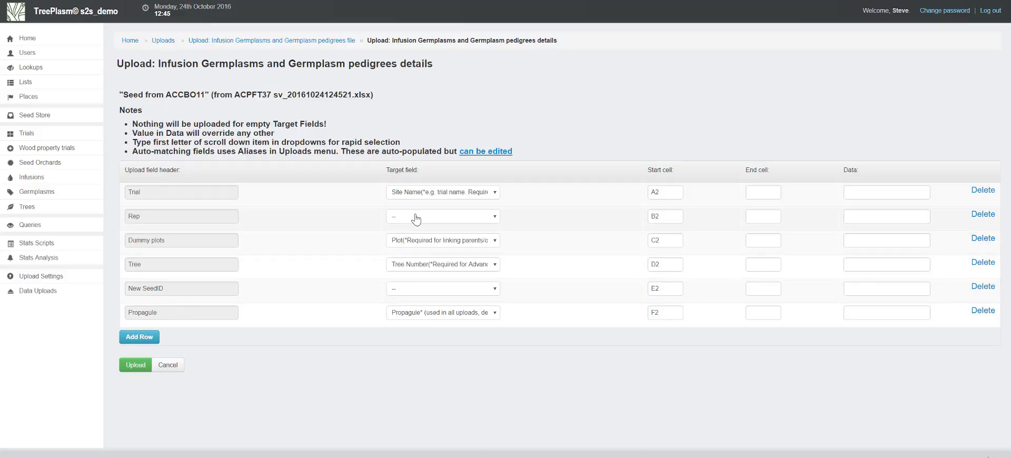
# Map Rep to Replicate and New SeedID to Germplasm Name/no., and upload the ACCBO11 seed germplasms
pyautogui.click(416, 217)
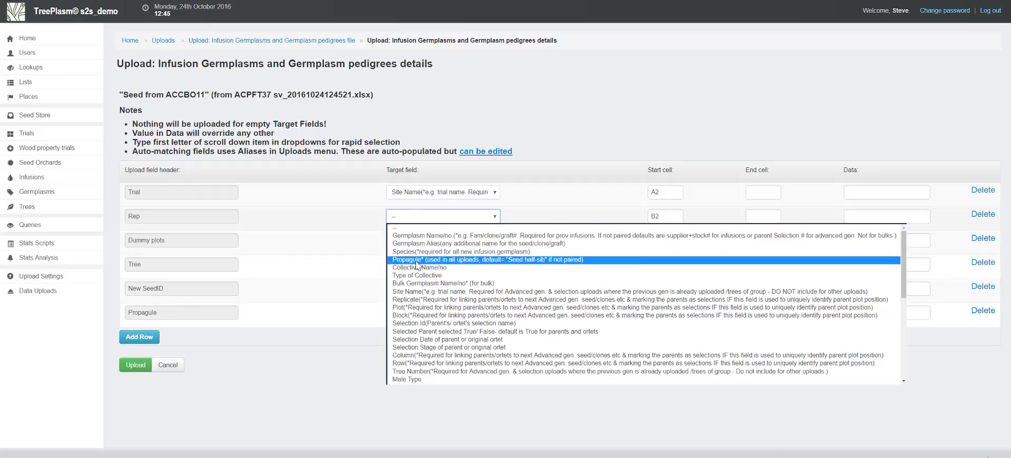
pyautogui.click(416, 300)
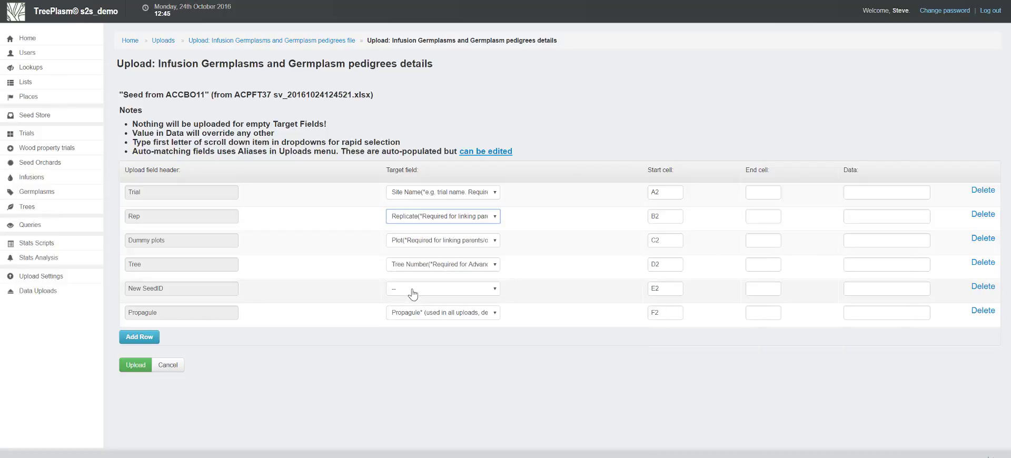
pyautogui.click(413, 294)
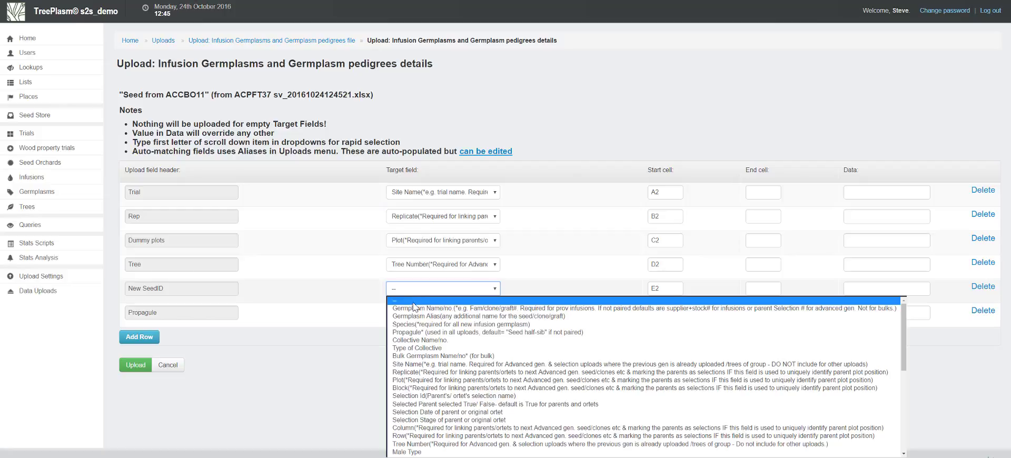
pyautogui.click(415, 310)
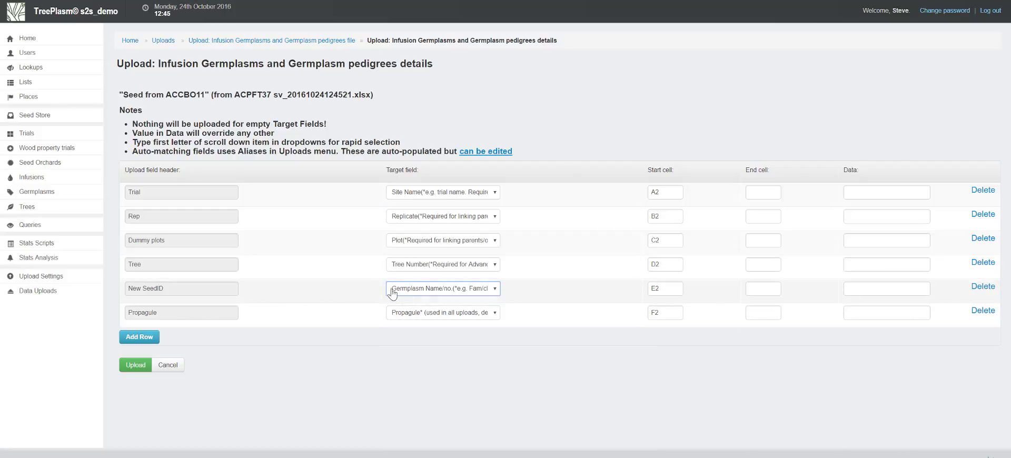
pyautogui.click(131, 367)
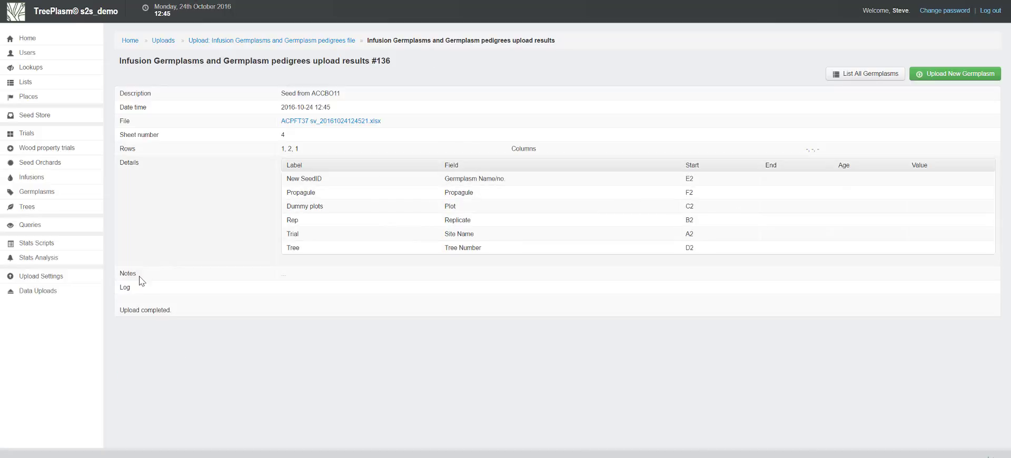
# Check the New SeedID codes in Excel and search TreePlasm's half-sib seed germplasms for "rps14"
pyautogui.moveTo(34, 193)
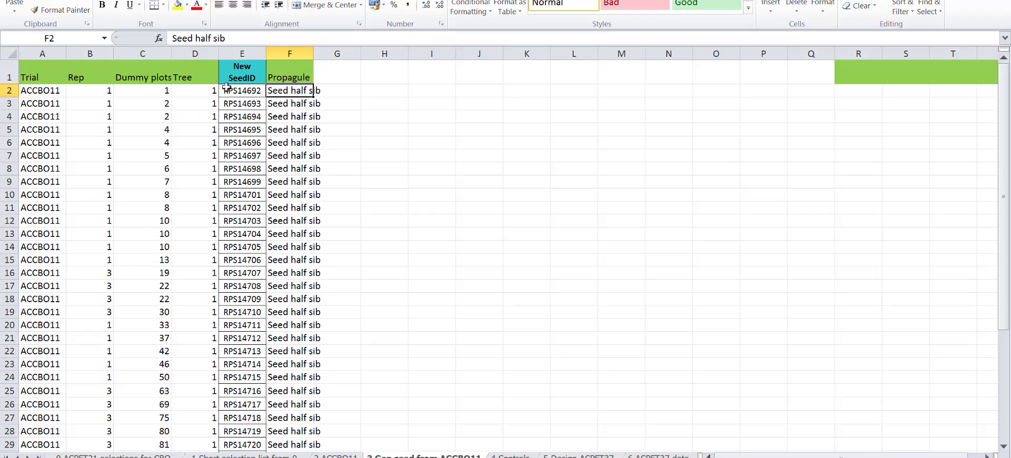
pyautogui.hotkey('alt', 'Tab')
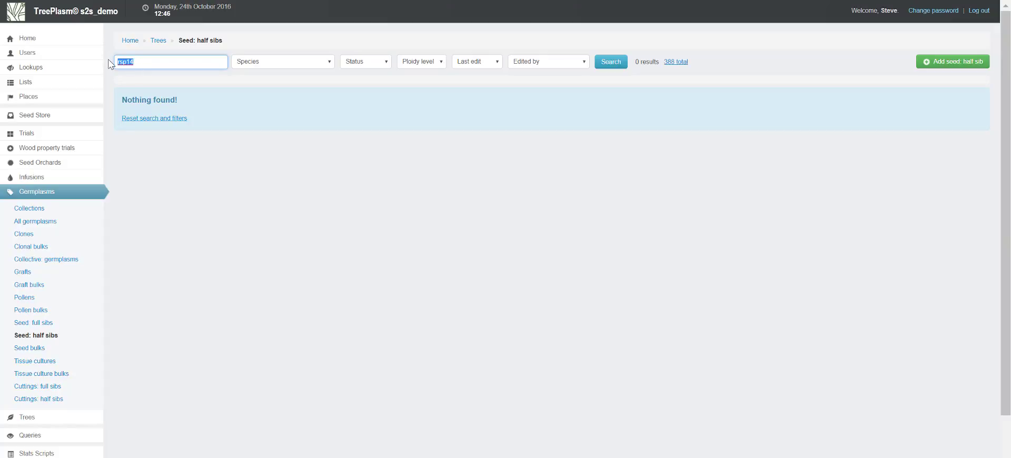
pyautogui.write('rps14')
pyautogui.press('Return')
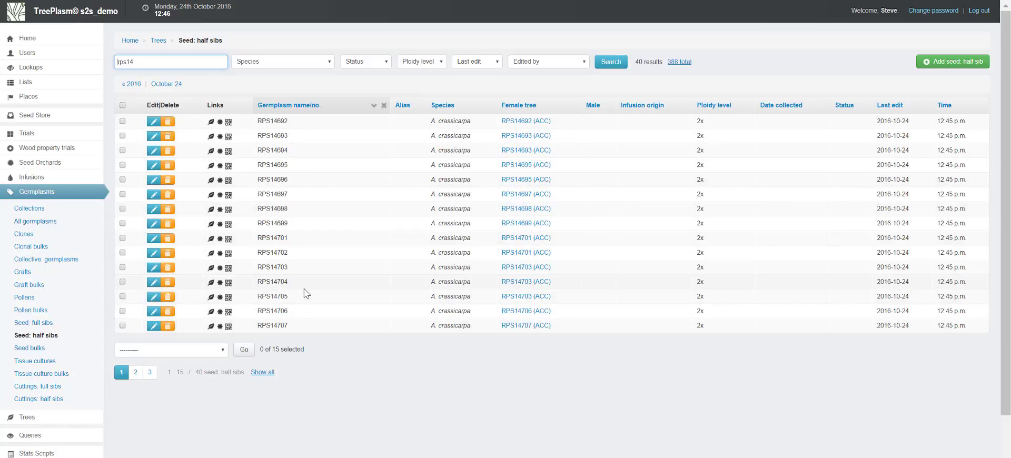
pyautogui.scroll(-2, 65, 450)
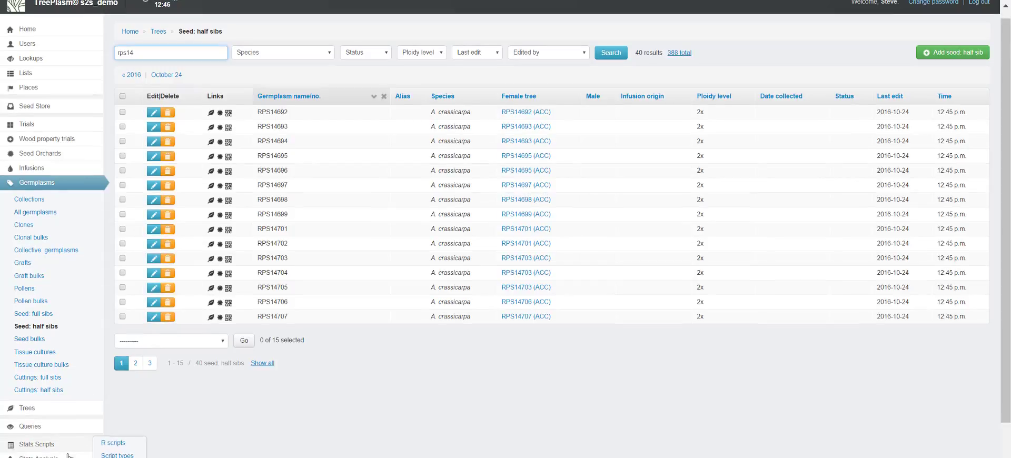
# Examine the bulk seedlot row and the notes on bulks, sites and regions in Excel's 4 Controls sheet, and return to TreePlasm
pyautogui.moveTo(55, 440)
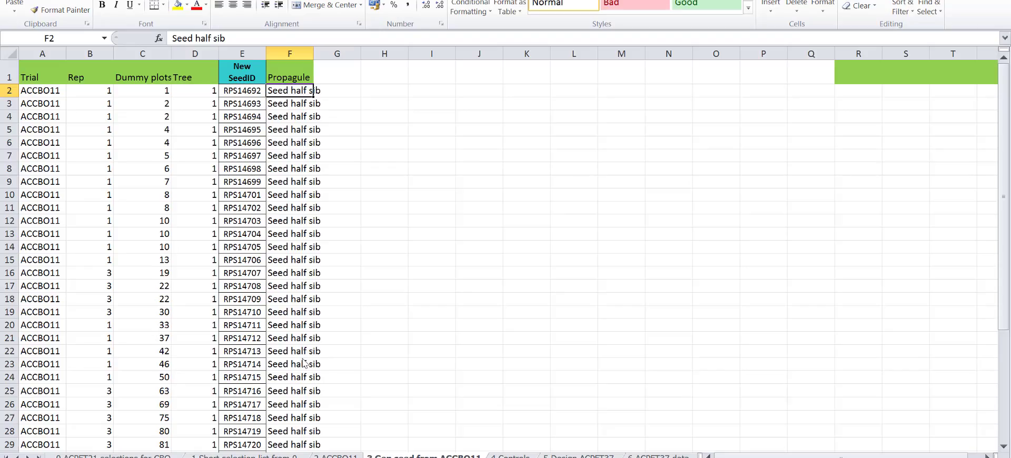
pyautogui.hotkey('alt', 'Tab')
pyautogui.hotkey('alt', 'Tab')
pyautogui.hotkey('ctrl', 'pagedown')
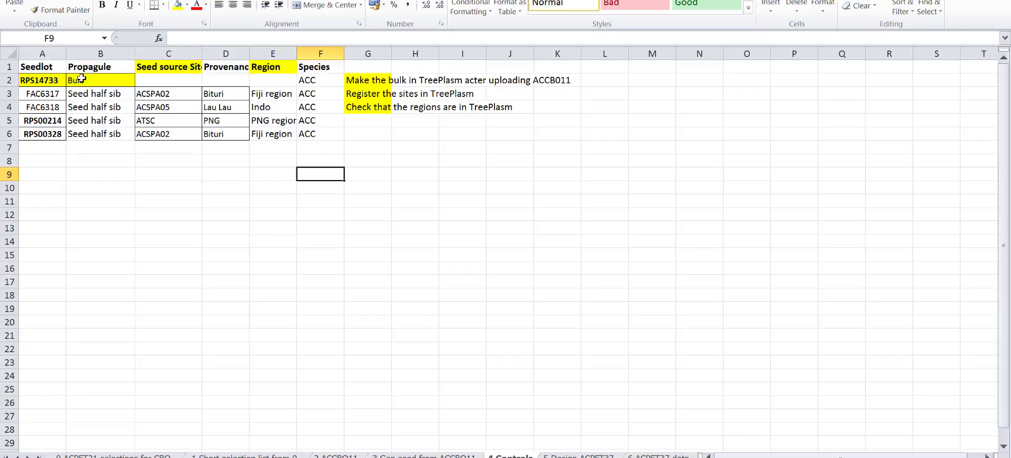
pyautogui.click(7, 80)
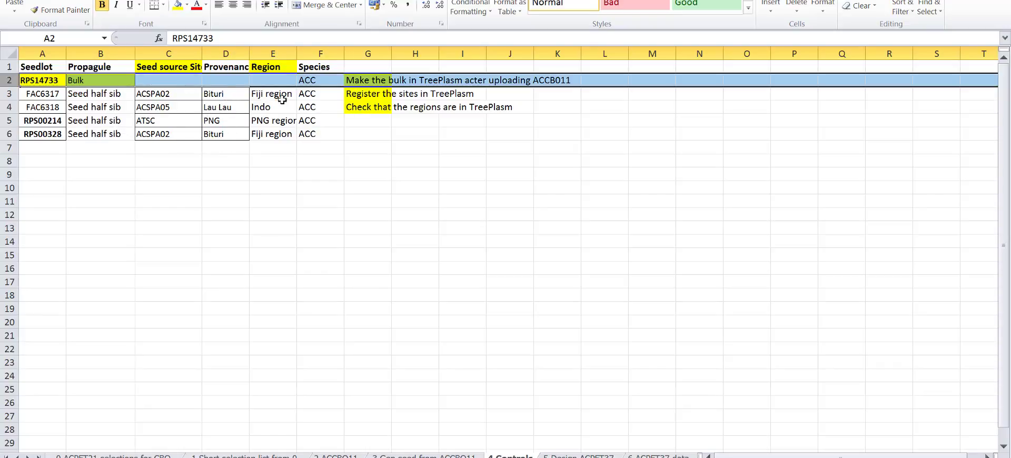
pyautogui.click(373, 81)
pyautogui.click(364, 96)
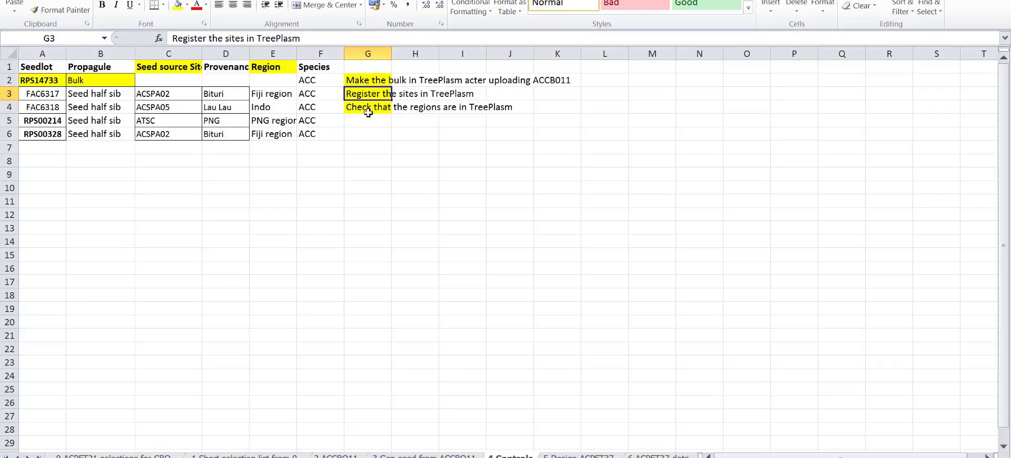
pyautogui.click(369, 111)
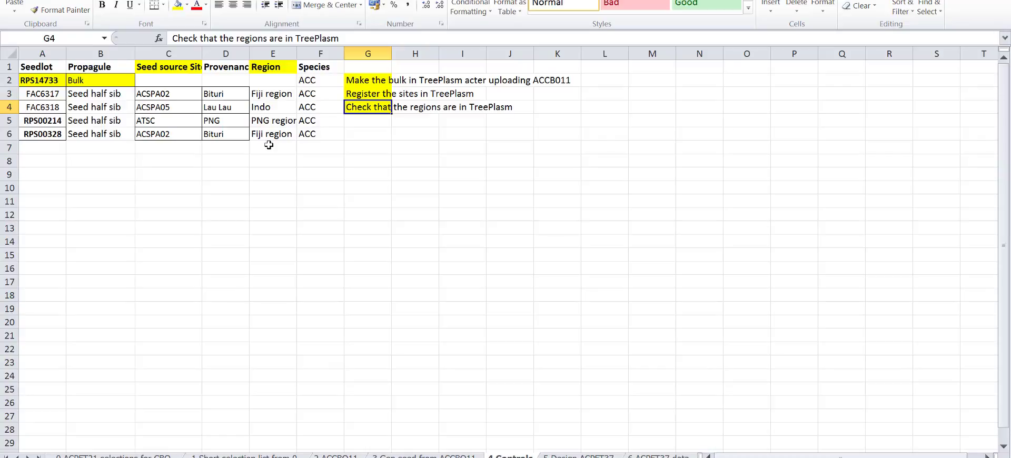
pyautogui.click(377, 80)
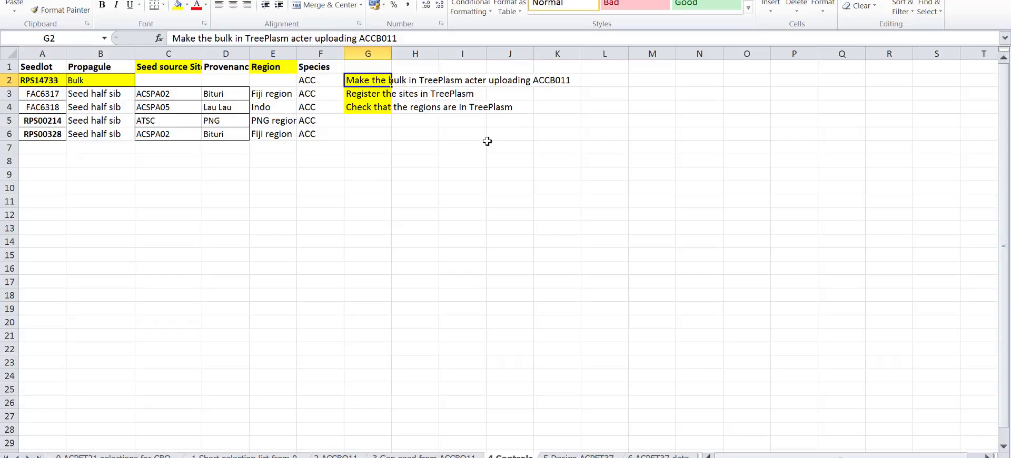
pyautogui.hotkey('alt', 'Tab')
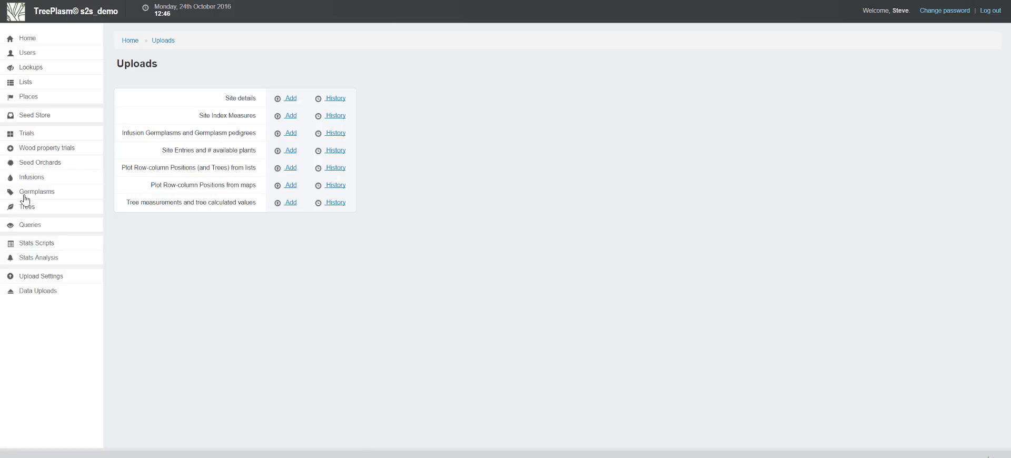
# List TreePlasm's half-sib seed germplasms matching "rps14" and copy the bulk seedlot code RPS14733 from Excel's 4 Controls sheet
pyautogui.click(25, 196)
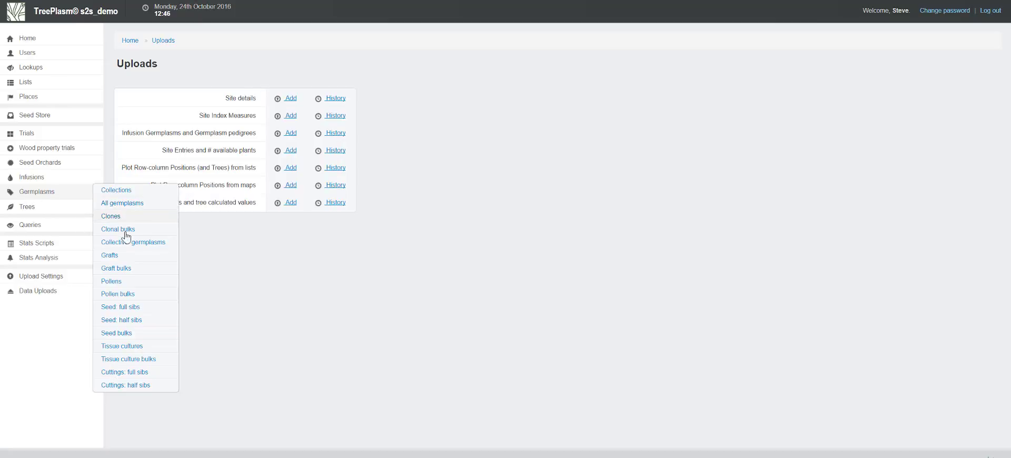
pyautogui.click(119, 320)
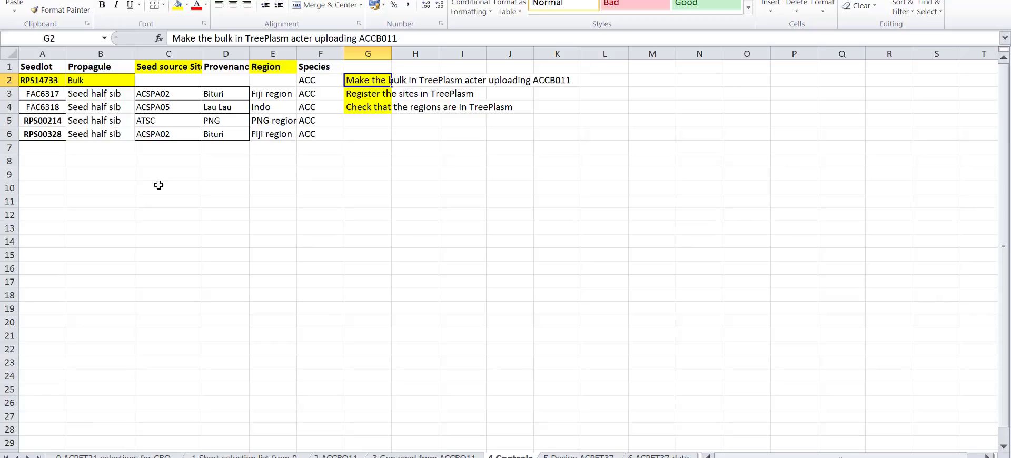
pyautogui.click(56, 79)
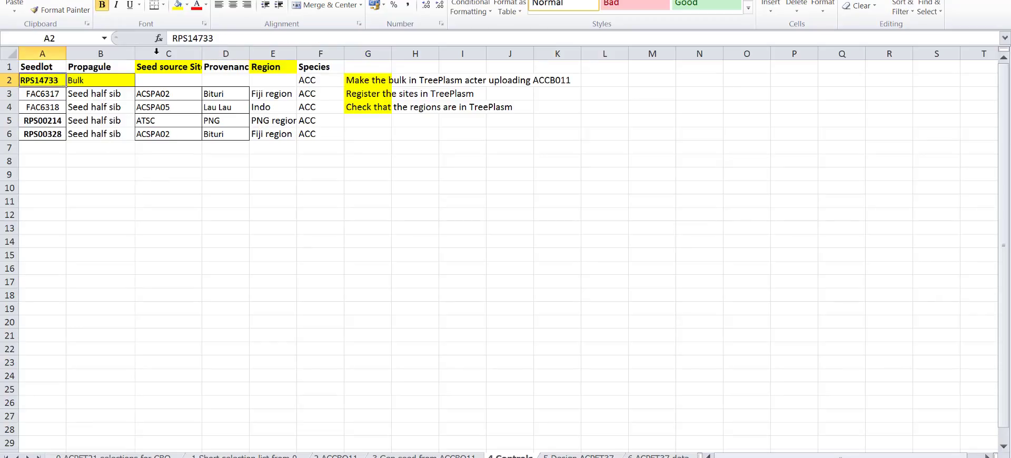
pyautogui.moveTo(225, 34); pyautogui.dragTo(172, 38)
pyautogui.hotkey('ctrl', 'c')
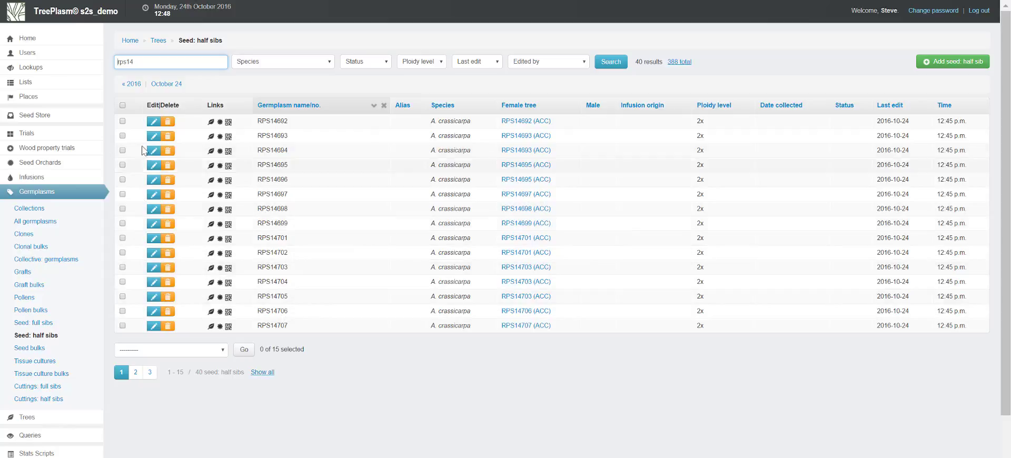
# Select all the half-sib seed germplasms matching "rps14", including those on other pages, and start registering a germplasm bulk from them
pyautogui.click(123, 105)
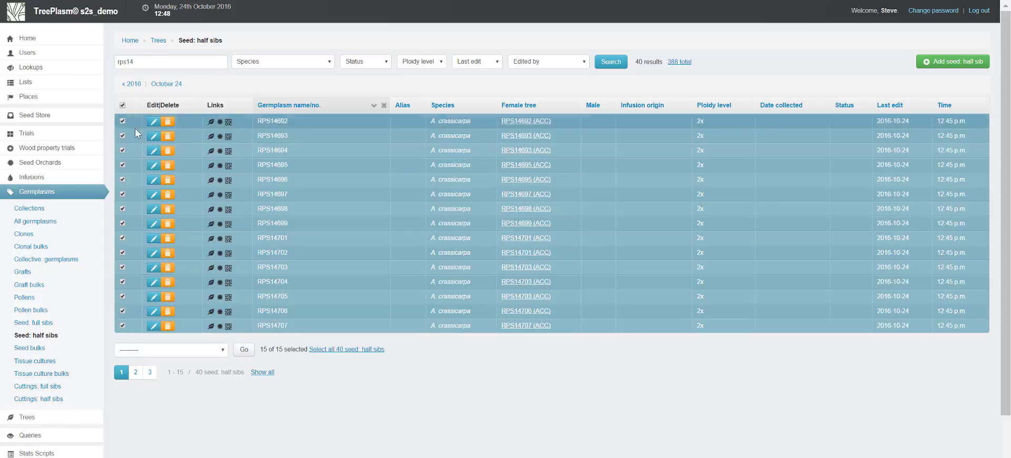
pyautogui.click(361, 350)
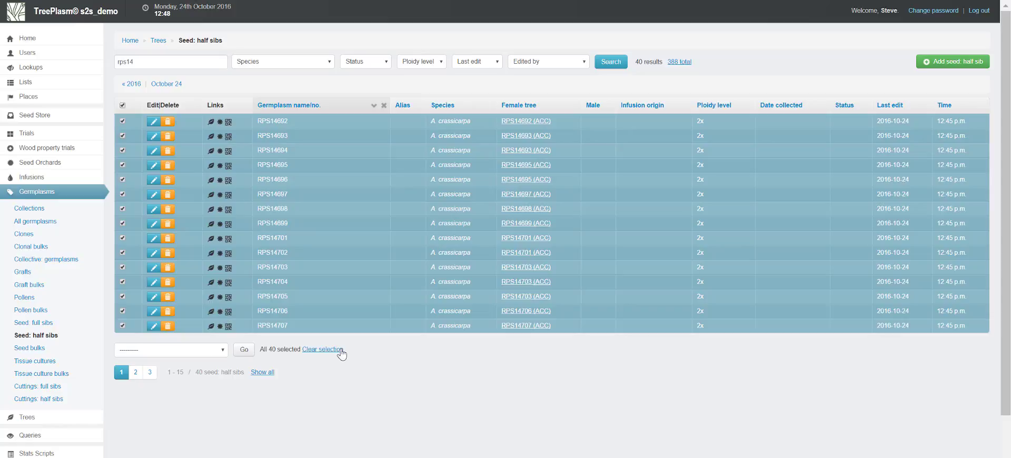
pyautogui.click(172, 352)
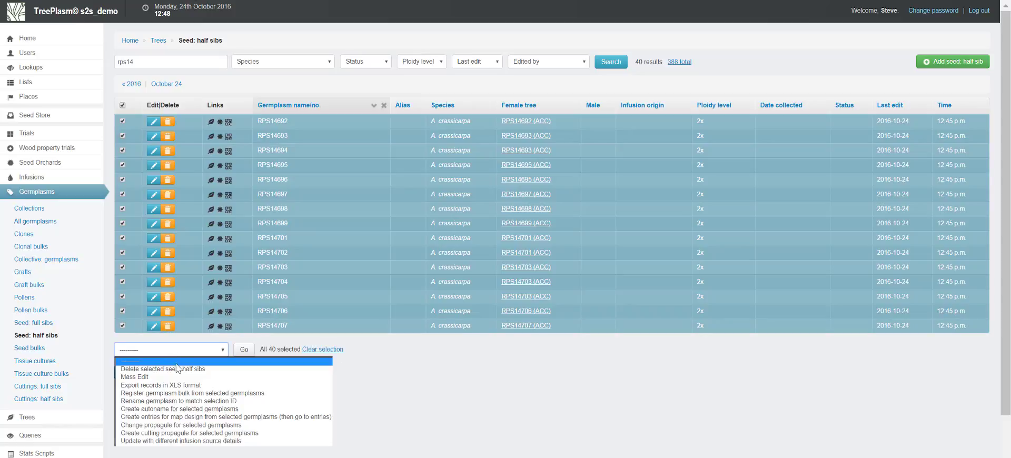
pyautogui.click(178, 394)
pyautogui.click(244, 351)
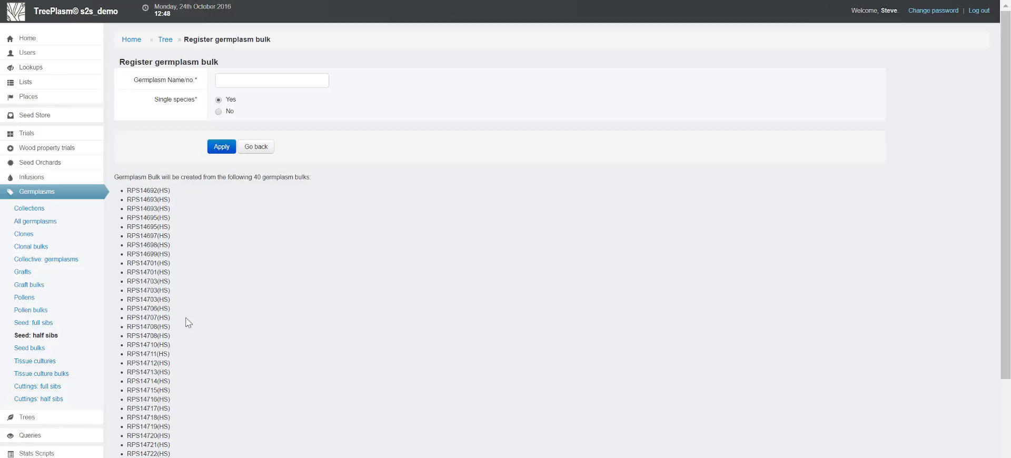
# Name the germplasm bulk RPS14733, register it as single species, and open the list of seed bulks
pyautogui.click(235, 78)
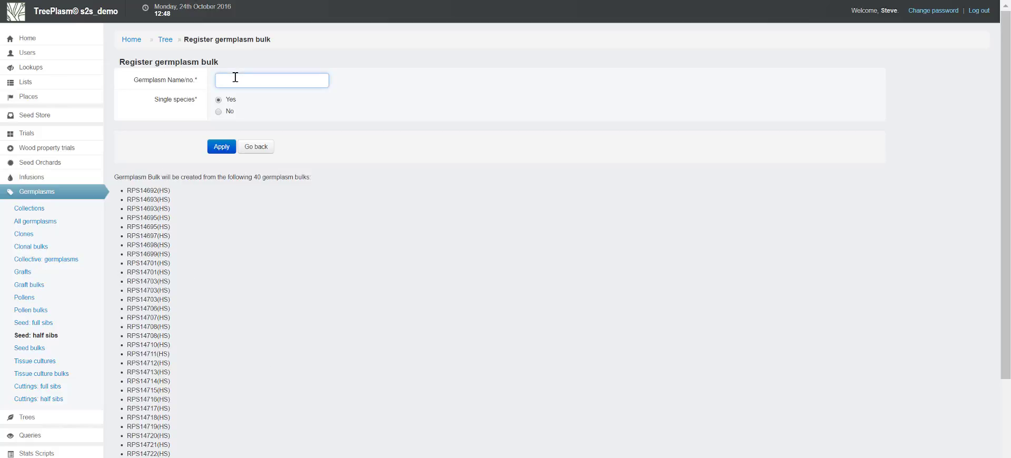
pyautogui.hotkey('ctrl', 'v')
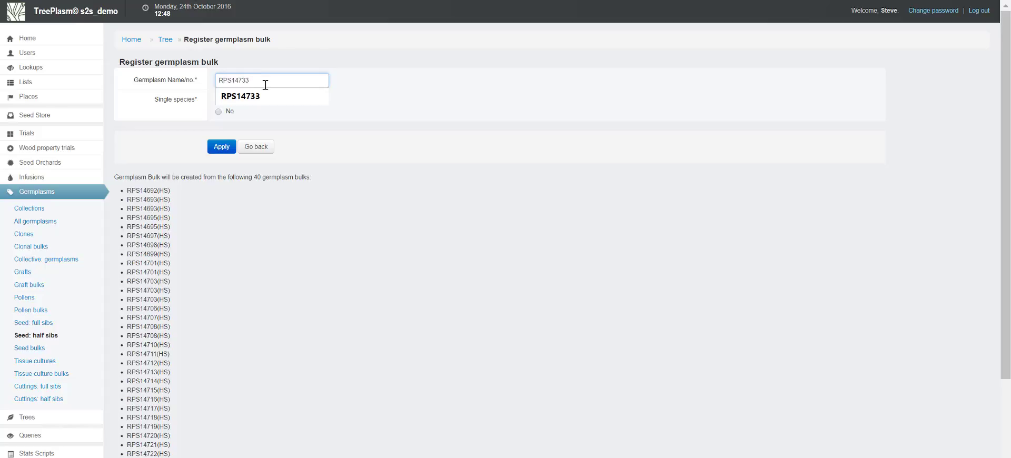
pyautogui.click(457, 101)
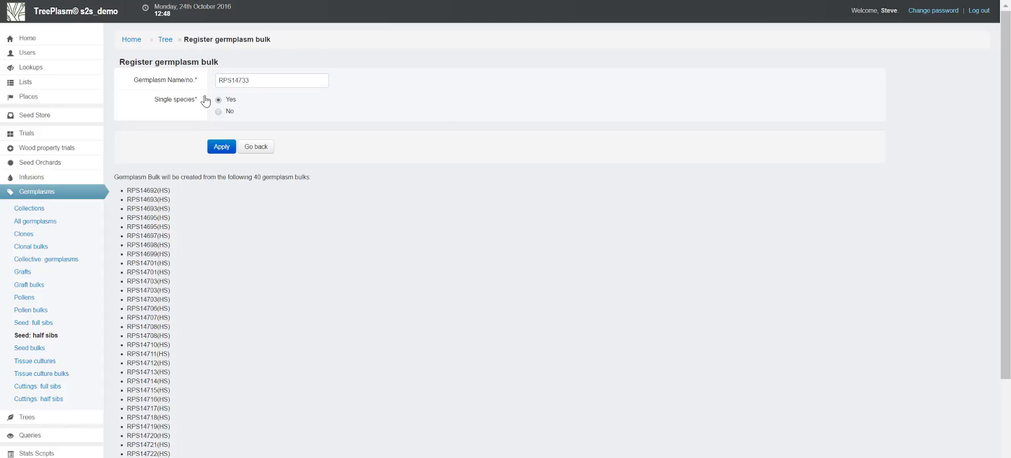
pyautogui.click(222, 148)
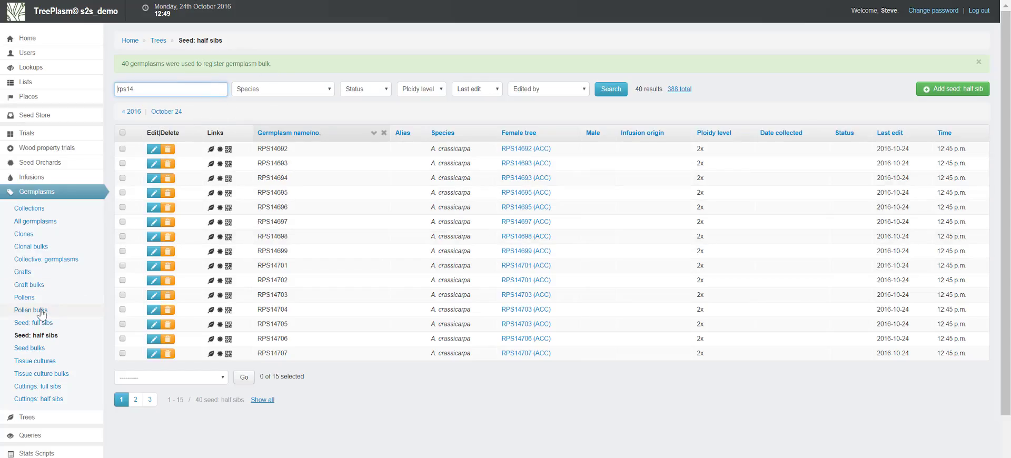
pyautogui.click(36, 351)
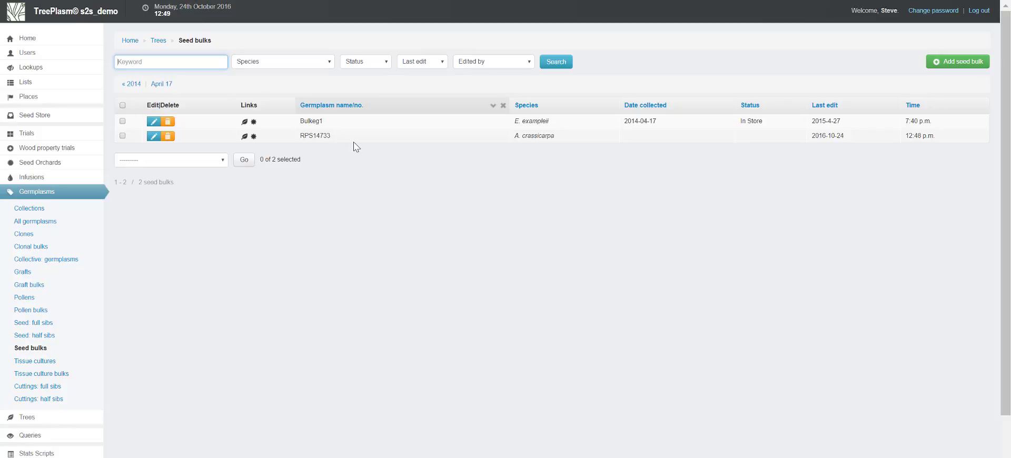
# Check the bulk row in Excel's 4 Controls sheet, name the germplasm upload Controls1, and continue to its field details
pyautogui.hotkey('alt', 'Tab')
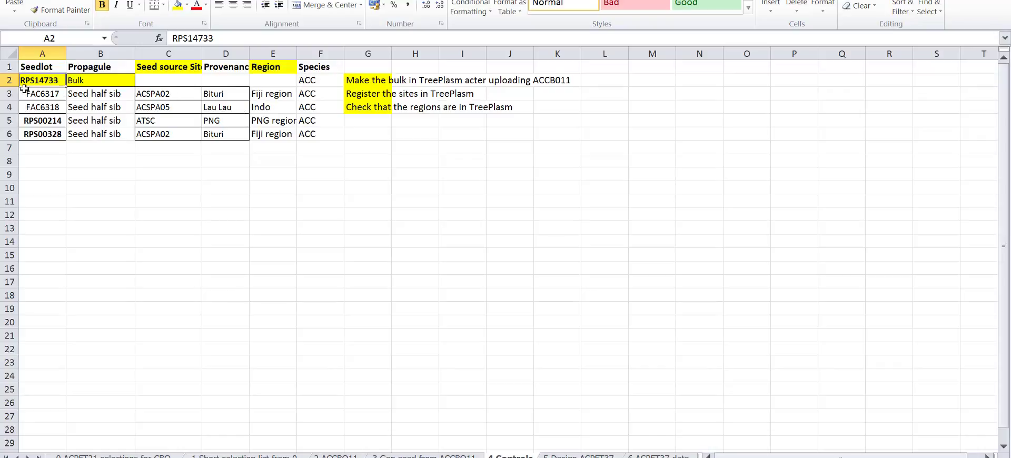
pyautogui.click(9, 80)
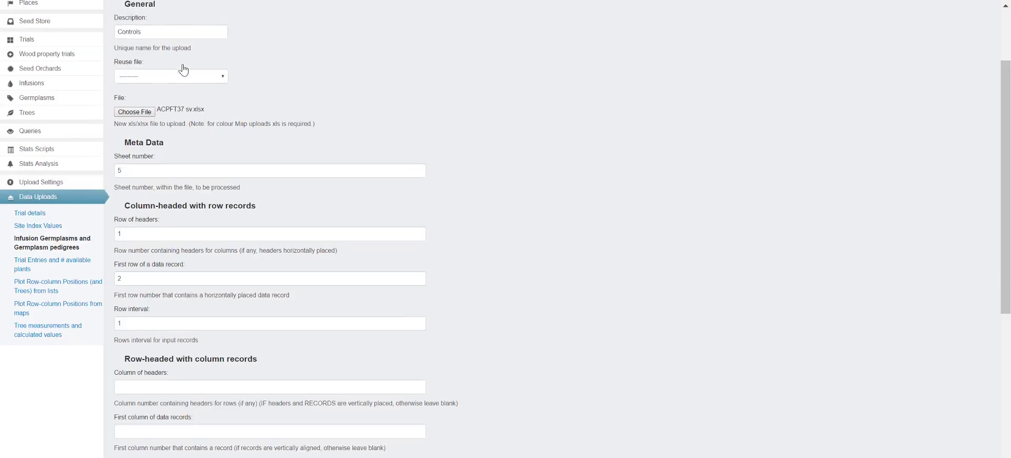
pyautogui.click(169, 128)
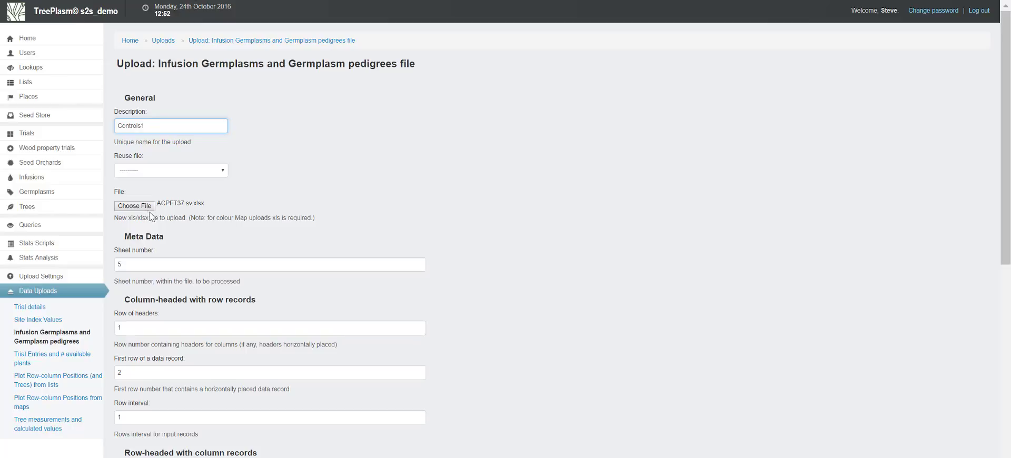
pyautogui.scroll(-3, 163, 287)
pyautogui.scroll(-5, 164, 291)
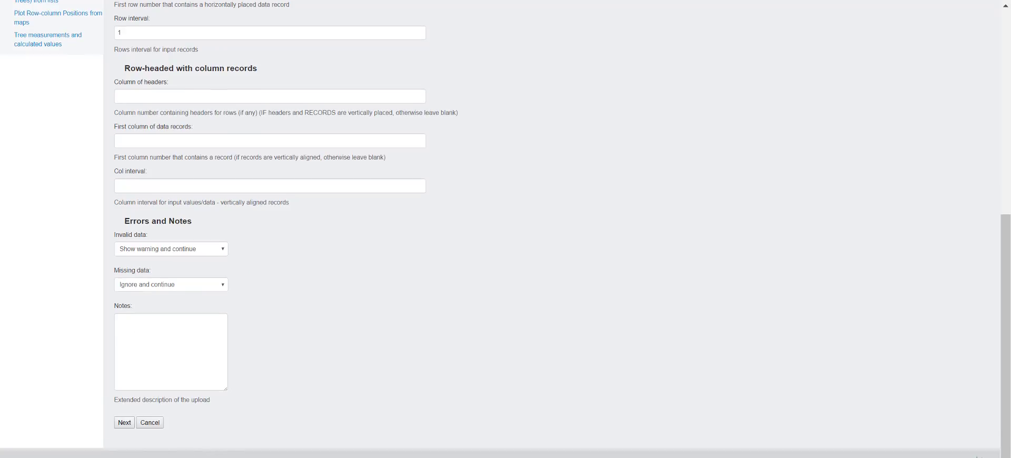
pyautogui.click(426, 444)
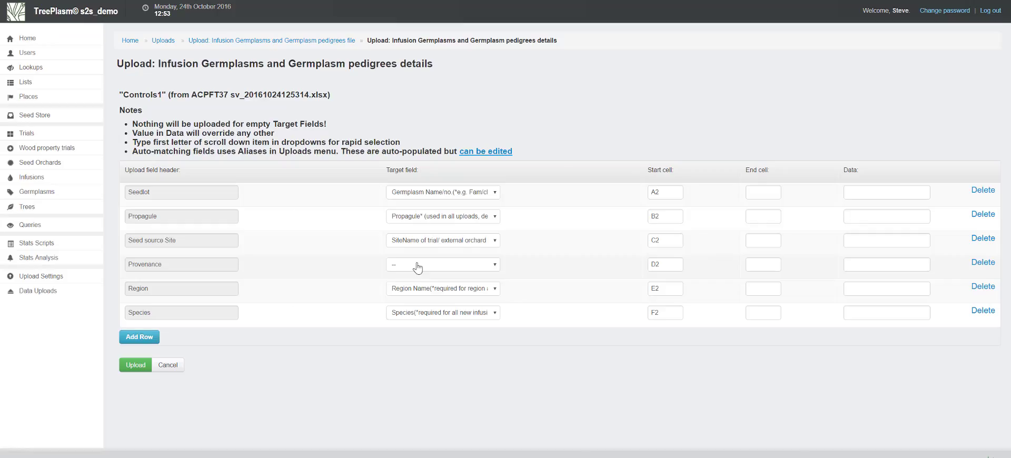
# Map Provenance to Provenance Name, keep Seed source Site mapped to SiteName of trial/external orchard, and upload the control germplasms
pyautogui.click(417, 267)
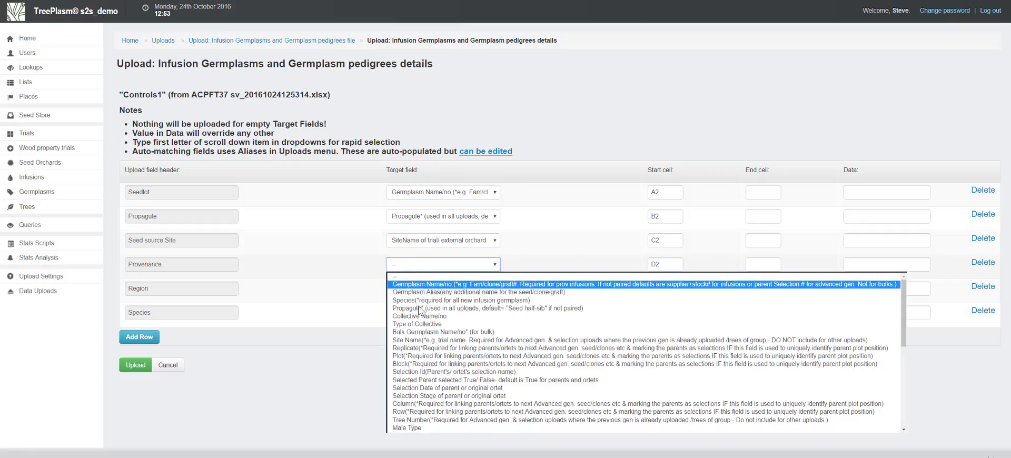
pyautogui.scroll(-5, 419, 321)
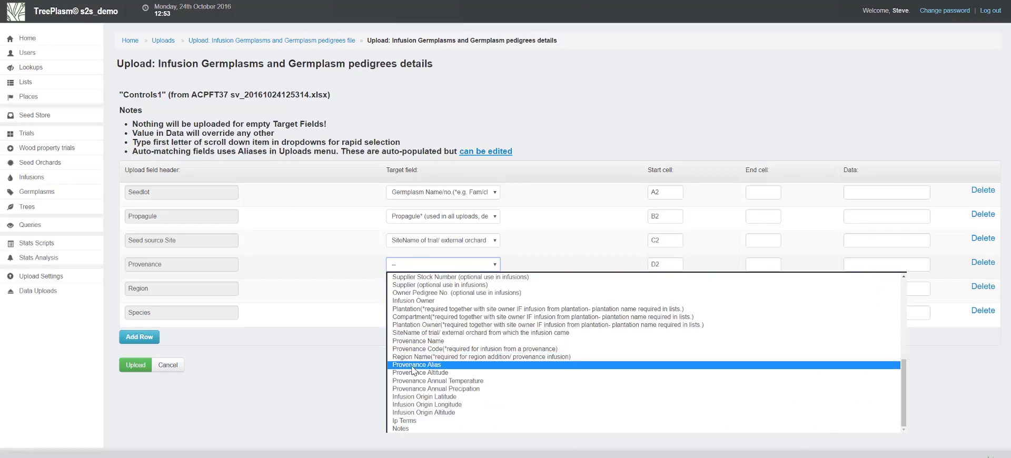
pyautogui.click(417, 341)
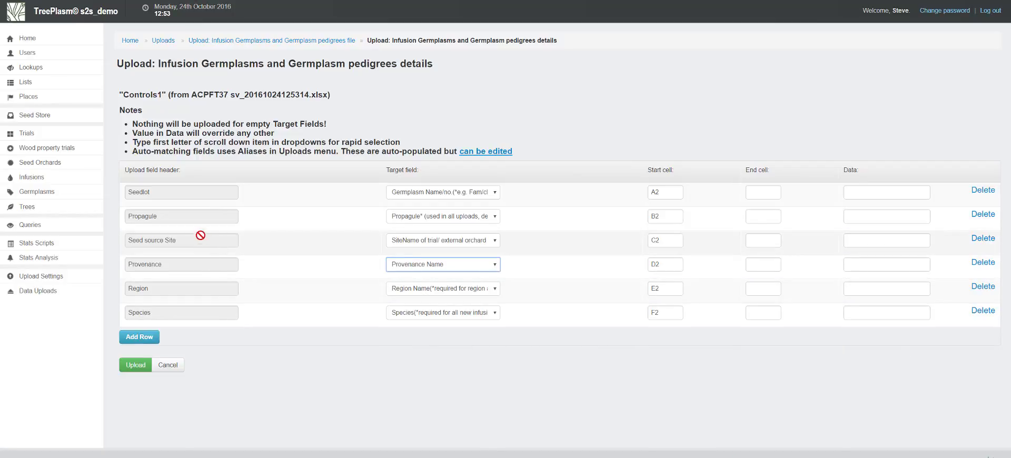
pyautogui.click(416, 241)
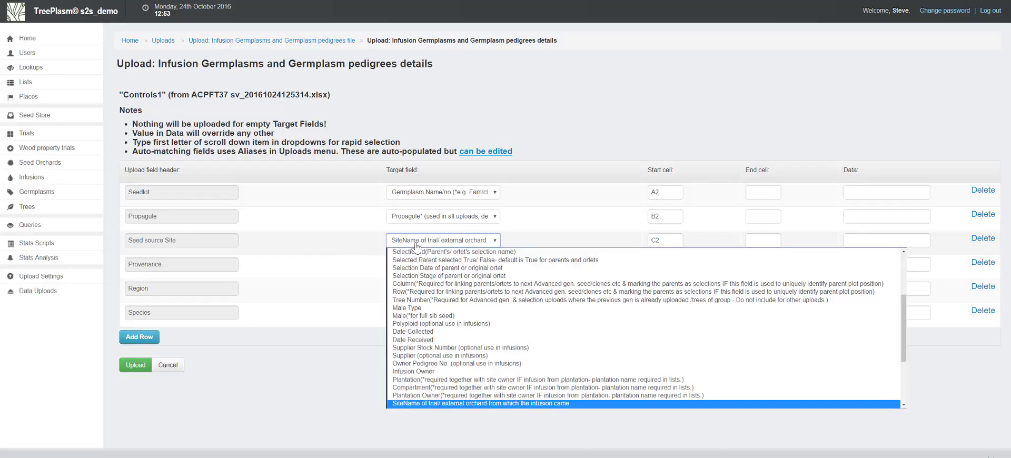
pyautogui.click(409, 404)
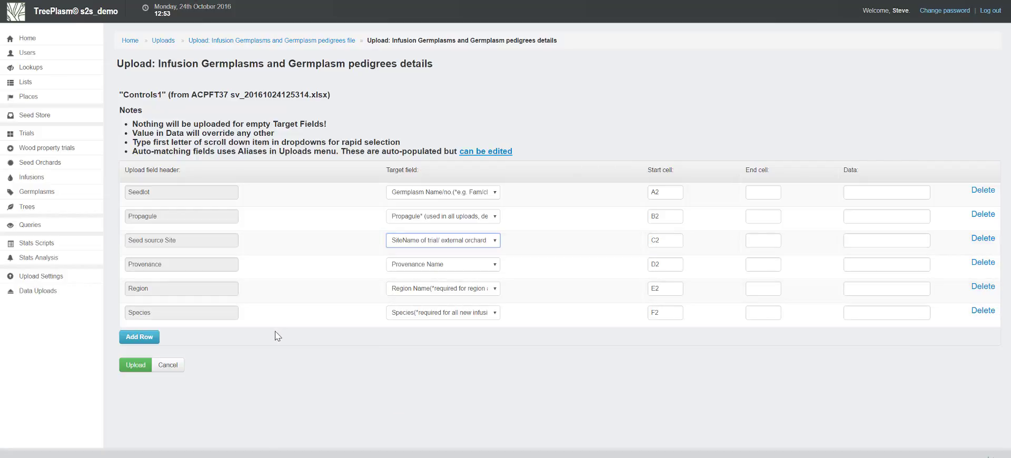
pyautogui.click(135, 365)
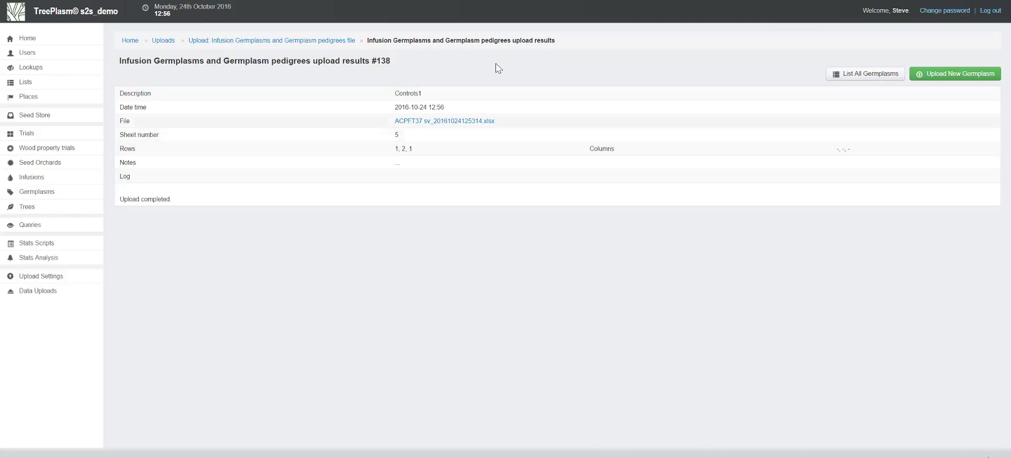
# Switch to the ACPFT37 sv.xlsx workbook and examine the Dummy plot, Germplasm, Propagule and Species columns in the 5 Design ACPFT37 sheet
pyautogui.moveTo(96, 216)
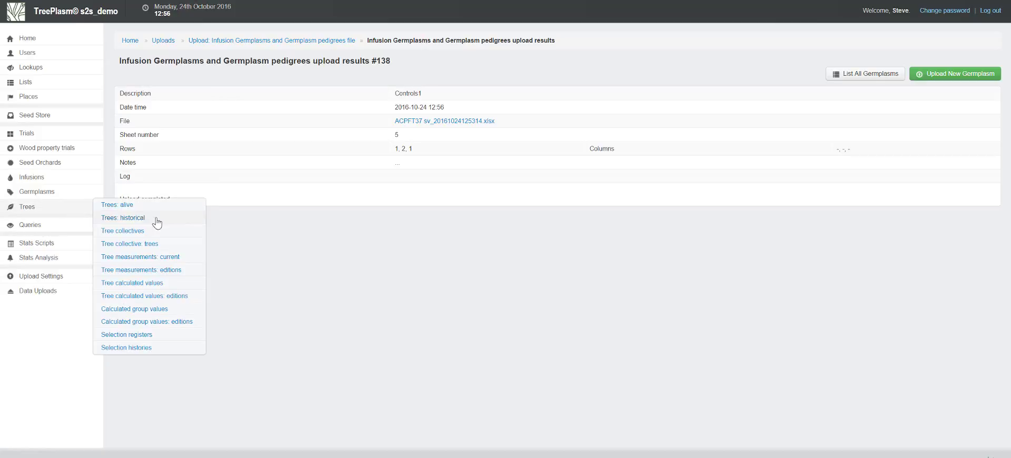
pyautogui.moveTo(374, 438)
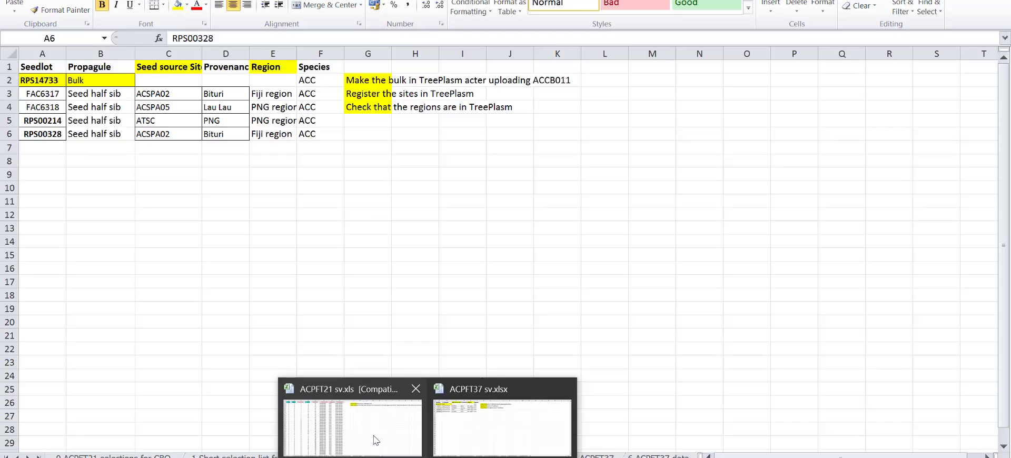
pyautogui.click(458, 429)
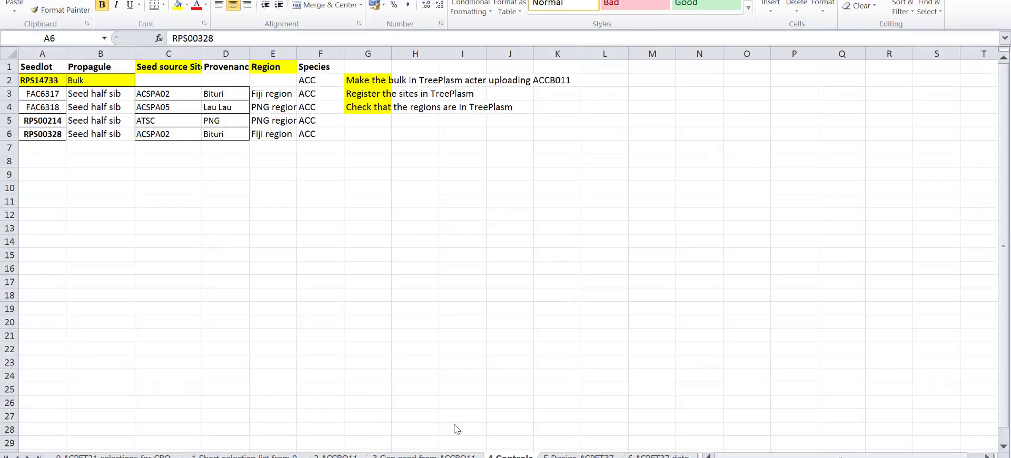
pyautogui.click(578, 456)
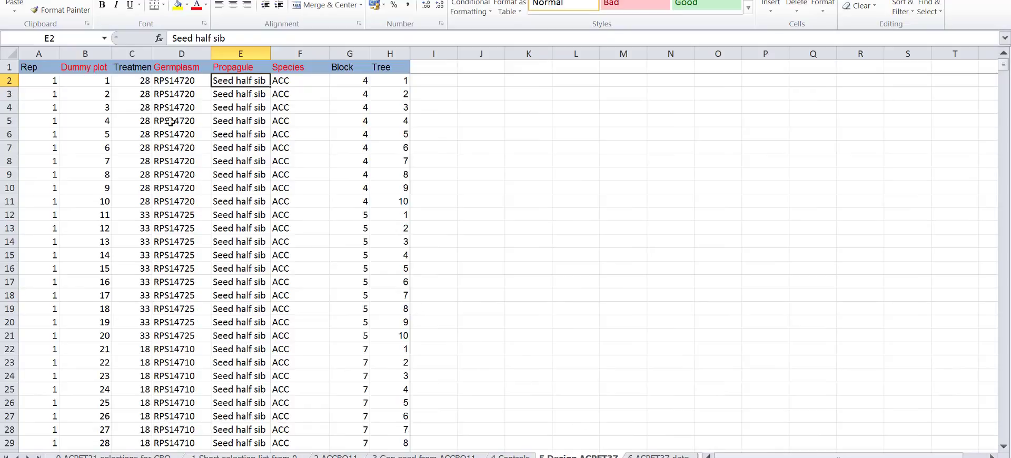
pyautogui.click(86, 53)
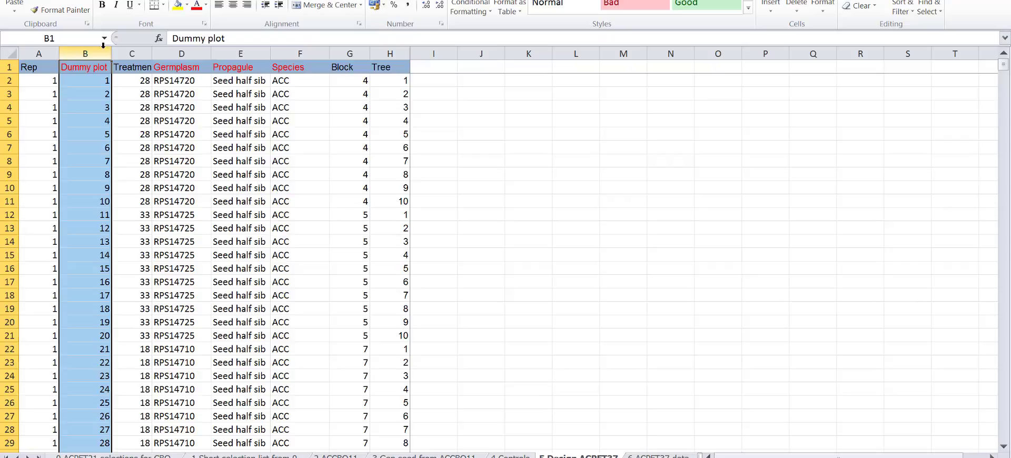
pyautogui.click(186, 53)
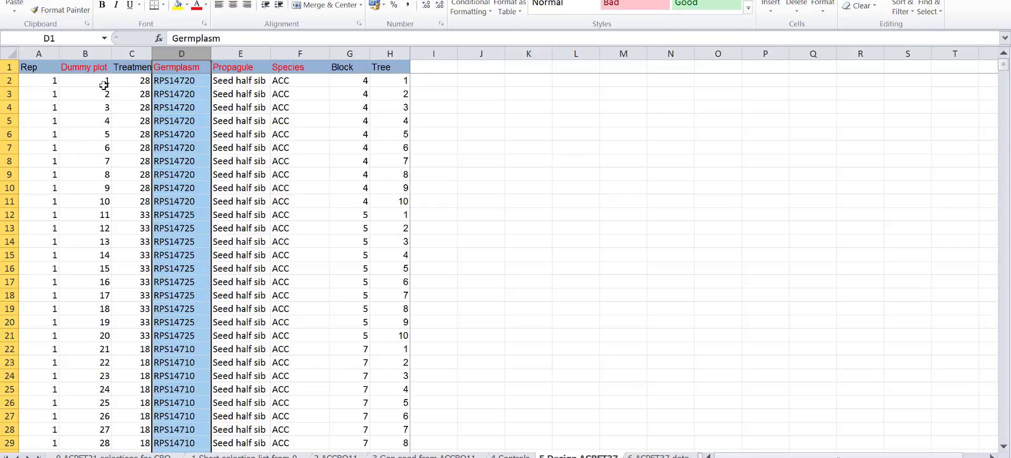
pyautogui.click(178, 81)
pyautogui.click(216, 81)
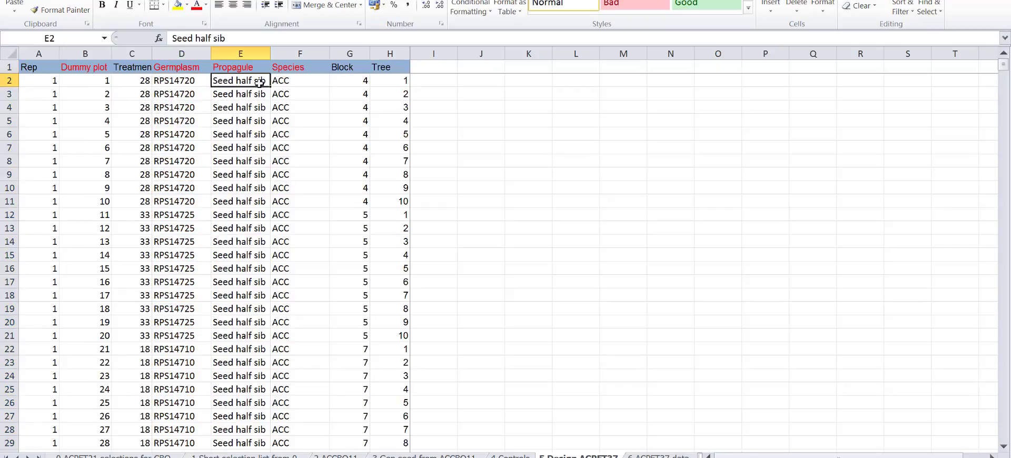
pyautogui.click(285, 81)
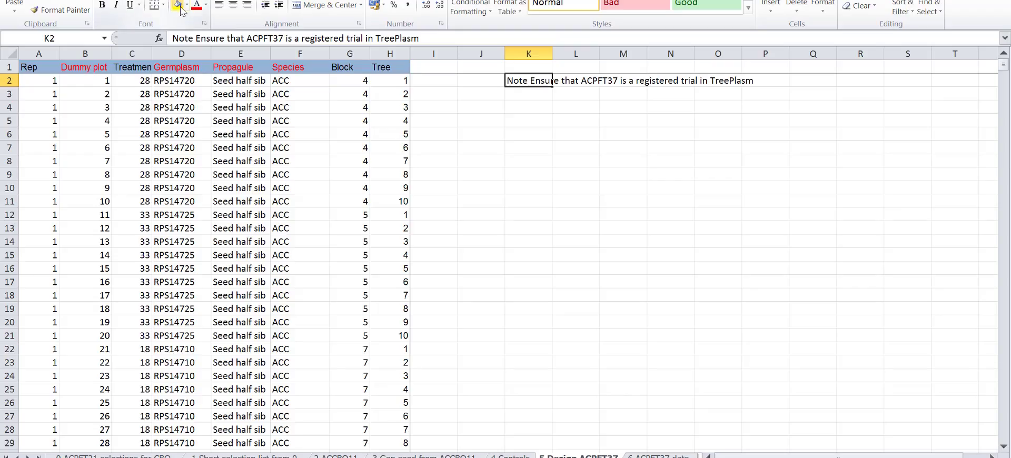
# Highlight the K2 note about registering trial ACPFT37 in yellow and switch to TreePlasm's site entries upload form
pyautogui.click(178, 5)
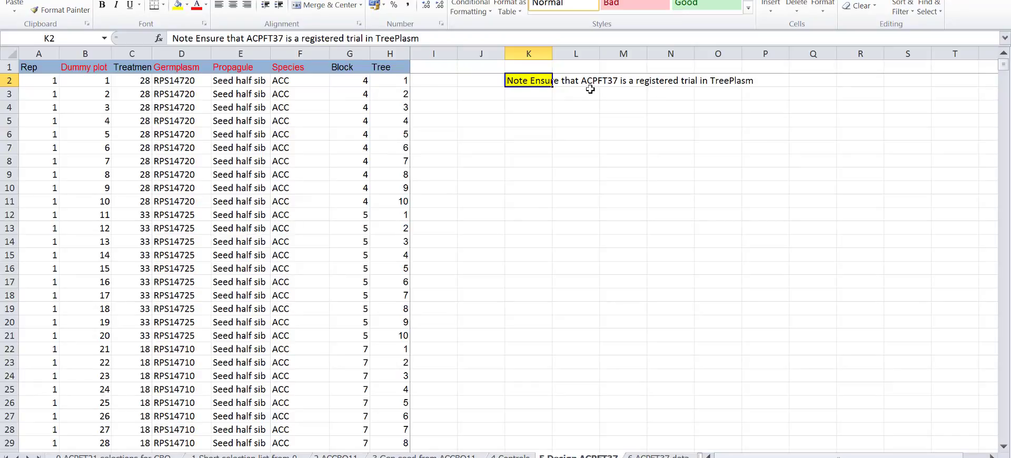
pyautogui.hotkey('alt', 'Tab')
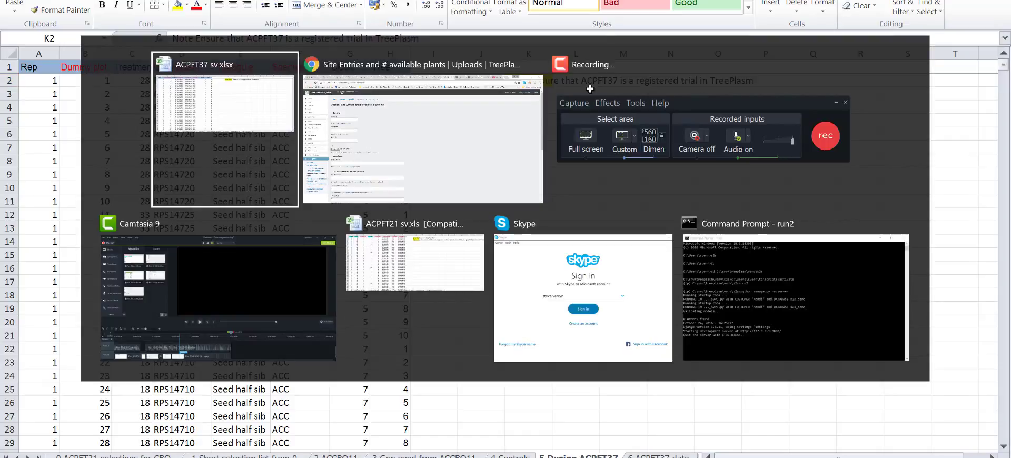
pyautogui.press('Tab')
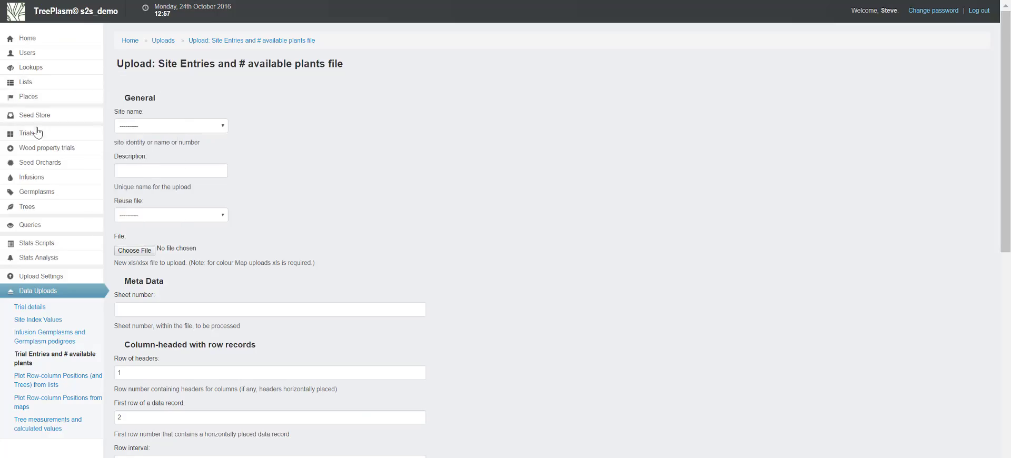
# Open the trials list and search it for ACPFT37
pyautogui.moveTo(36, 140)
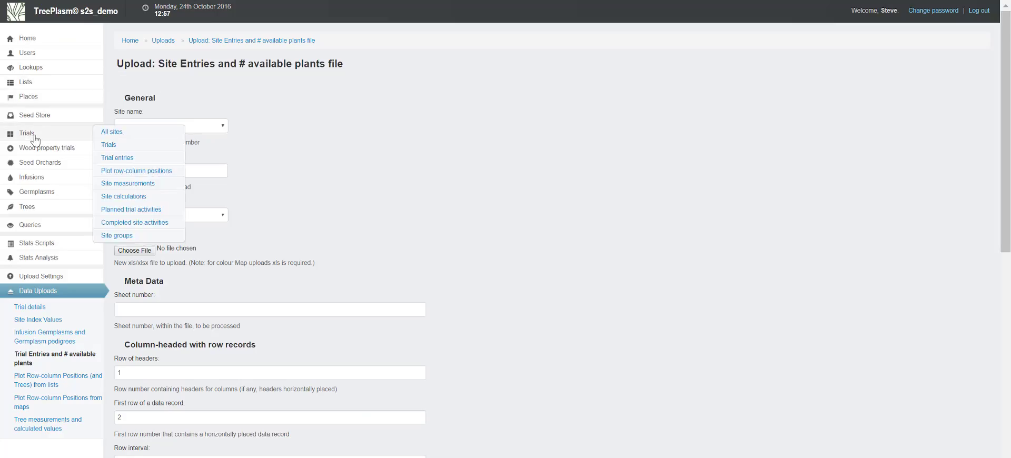
pyautogui.click(131, 147)
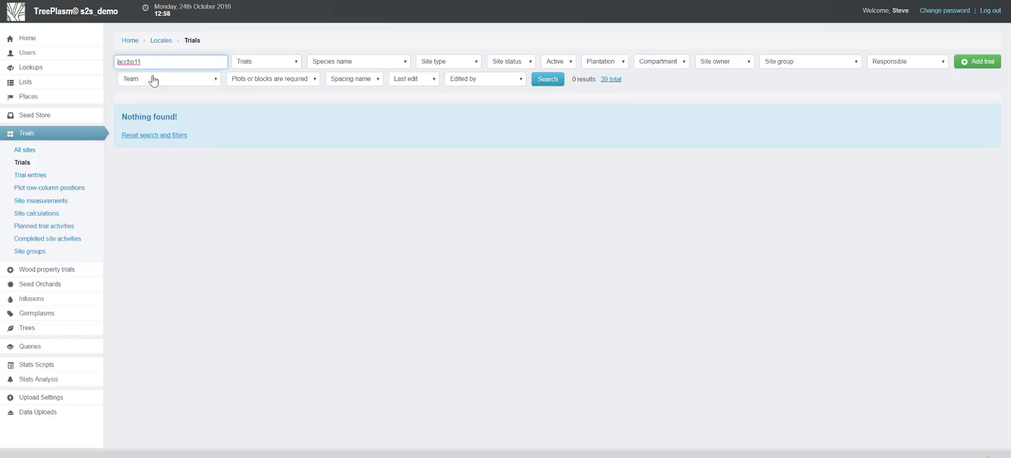
pyautogui.moveTo(149, 60); pyautogui.dragTo(106, 66)
pyautogui.write('ACPFT37')
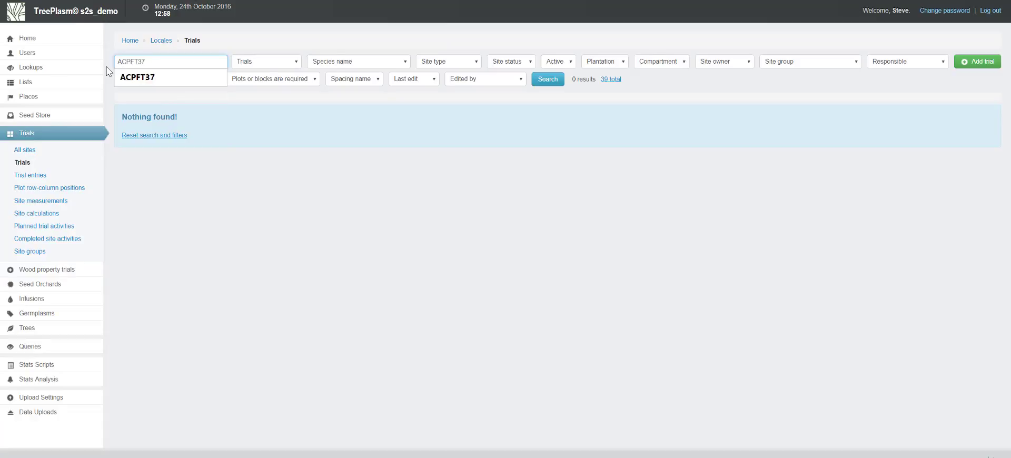
pyautogui.press('Return')
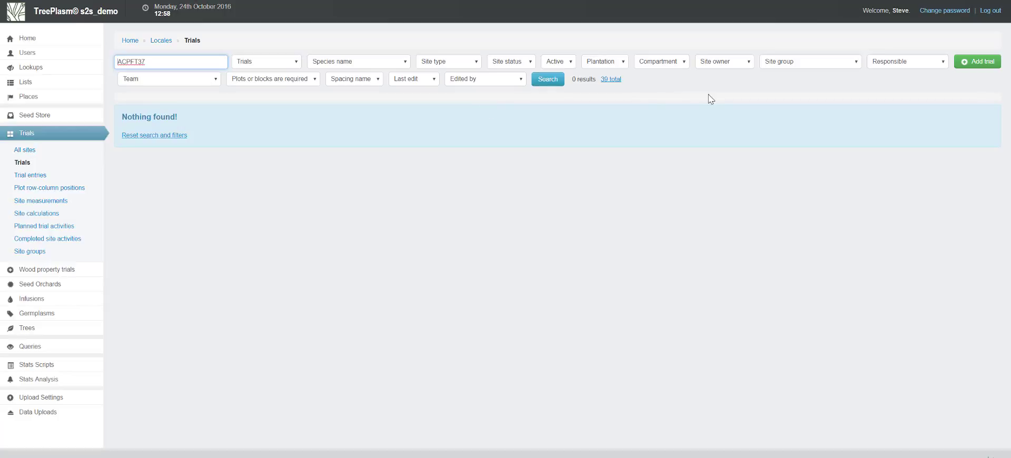
# Add a new trial with the site name ACPFT37 and the site type Progeny
pyautogui.click(981, 61)
pyautogui.write('ACP')
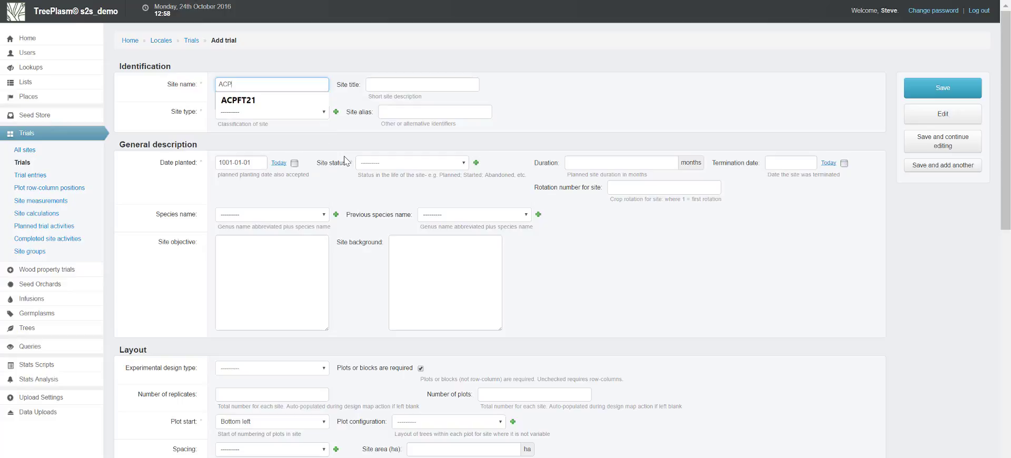
pyautogui.write('FT11')
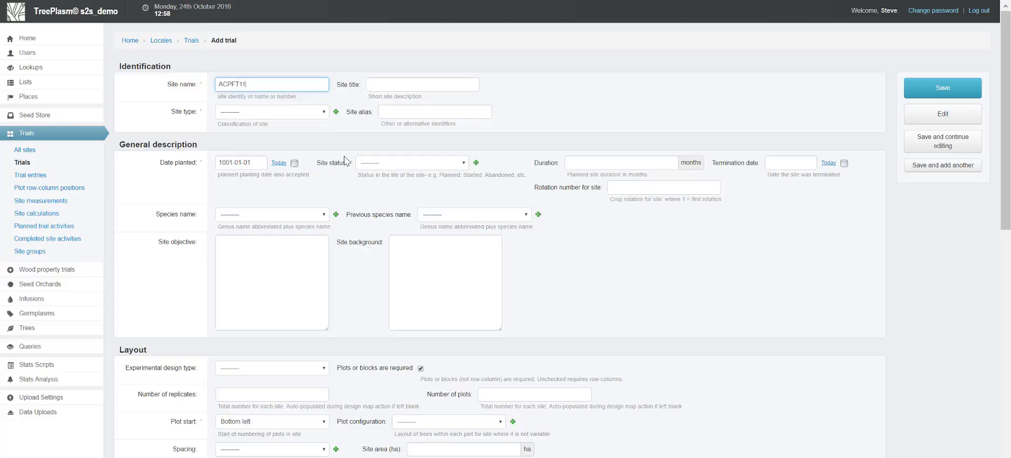
pyautogui.press('BackSpace')
pyautogui.press('BackSpace')
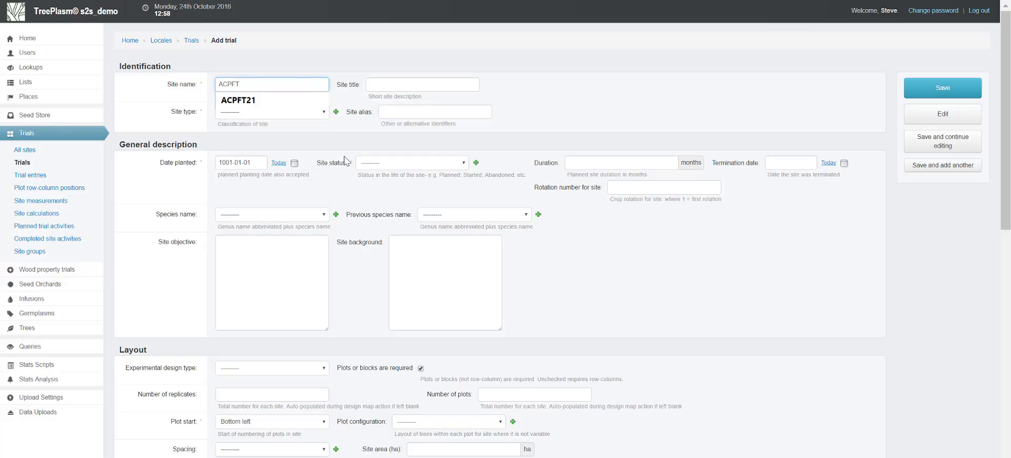
pyautogui.write('37')
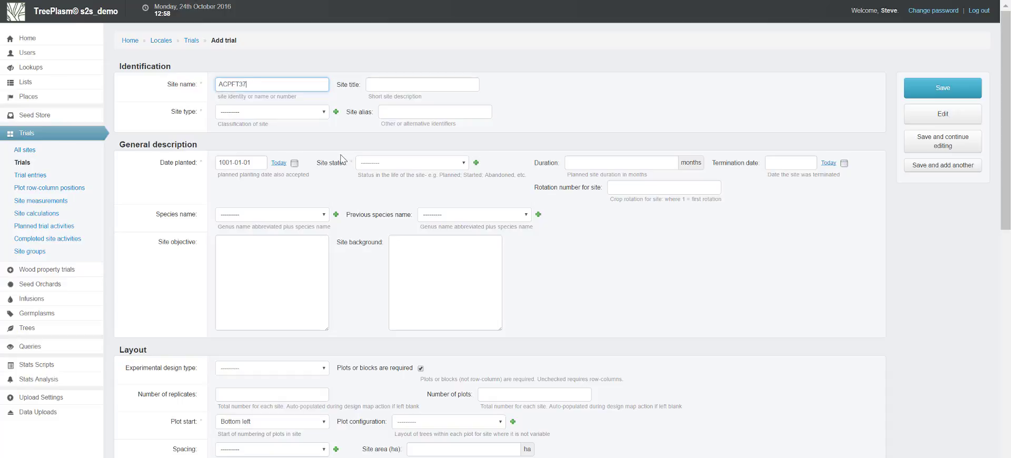
pyautogui.click(287, 115)
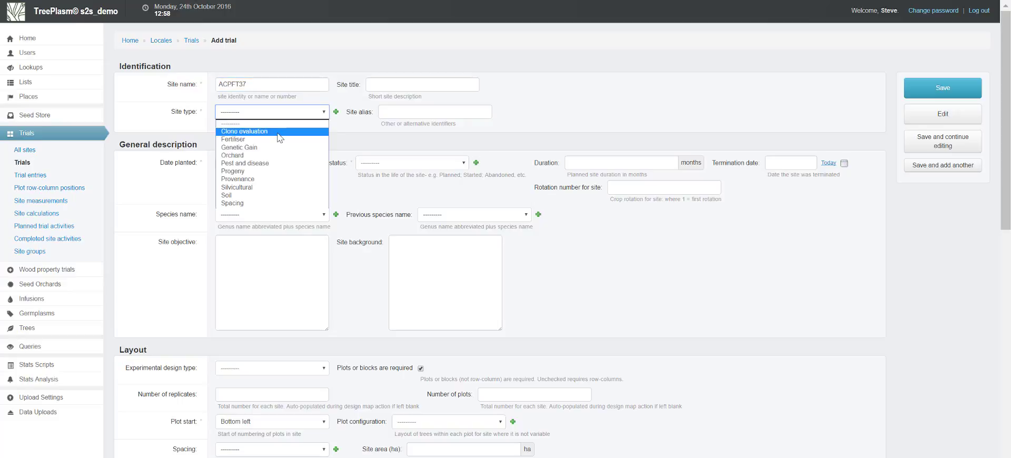
pyautogui.click(266, 171)
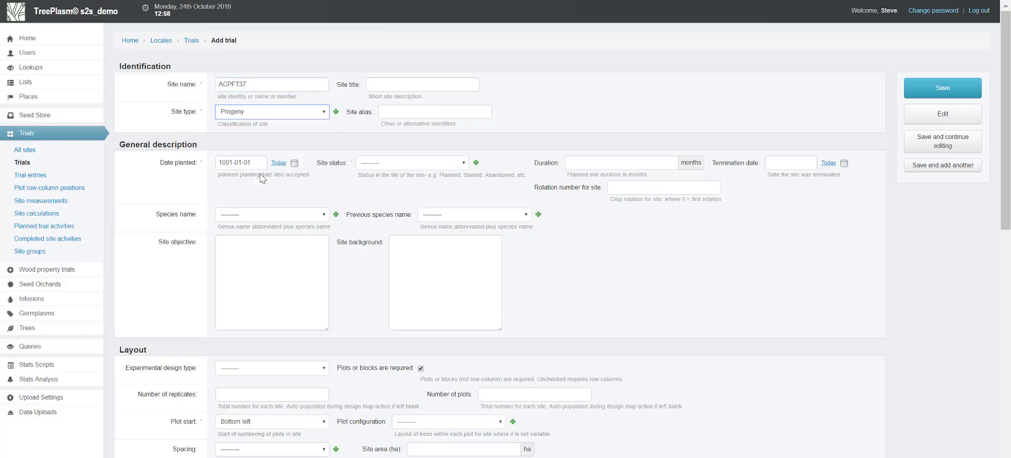
# Set the trial's planting date to 1995-10-24 and its site status to Active
pyautogui.click(279, 163)
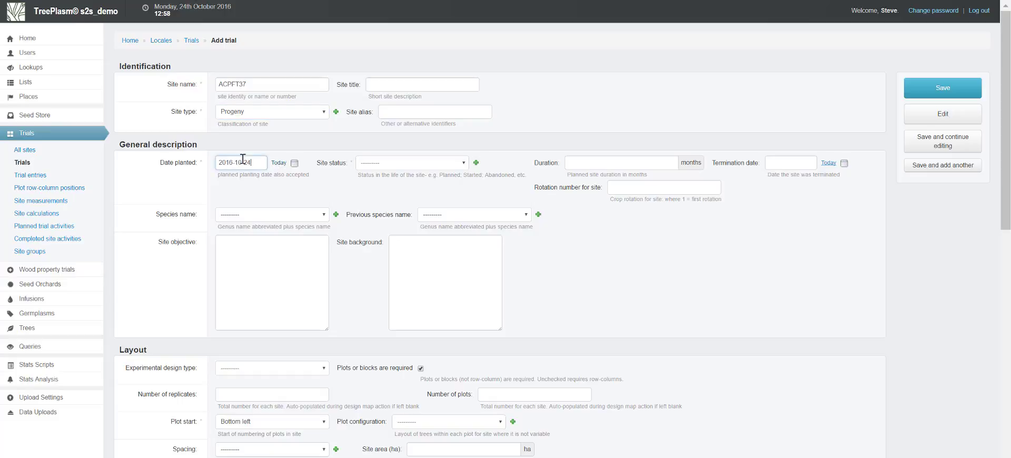
pyautogui.moveTo(233, 164); pyautogui.dragTo(227, 164)
pyautogui.press('BackSpace')
pyautogui.press('BackSpace')
pyautogui.press('BackSpace')
pyautogui.write('1995')
pyautogui.click(374, 168)
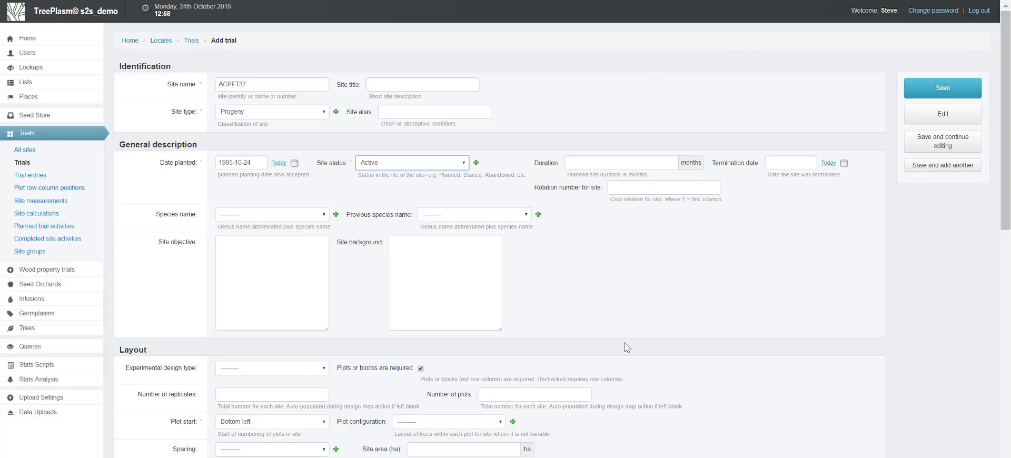
# Check in the layout section that plots or blocks are required, and save the new trial
pyautogui.scroll(-4, 626, 348)
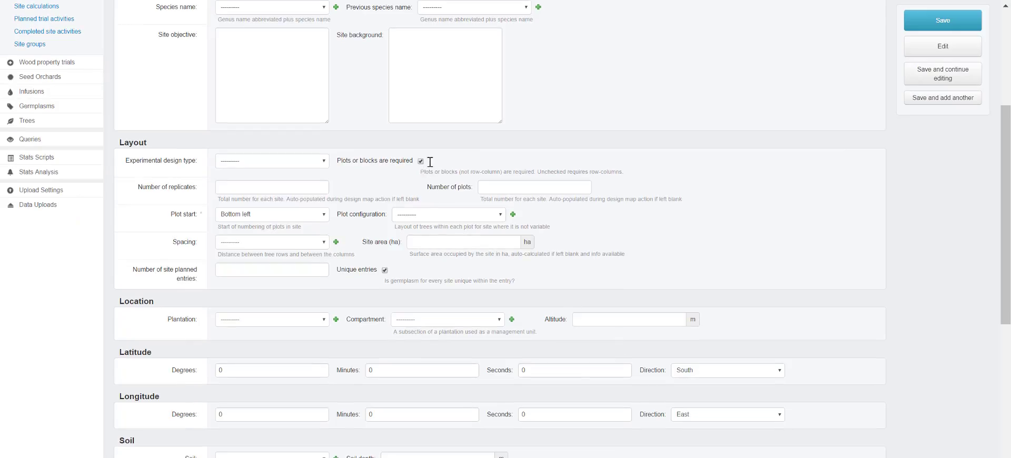
pyautogui.tripleClick(364, 170)
pyautogui.click(935, 25)
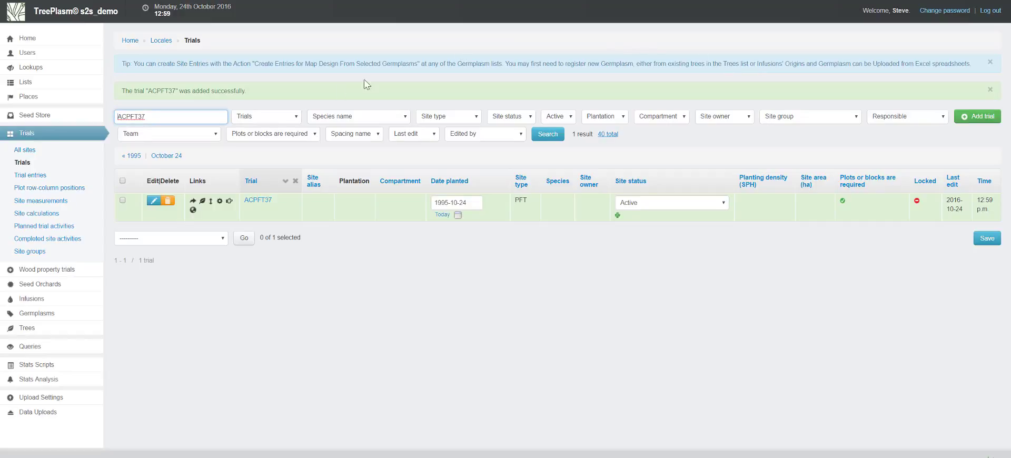
# Start a new upload of site entries and available plants, and choose ACPFT37 as its site
pyautogui.moveTo(51, 414)
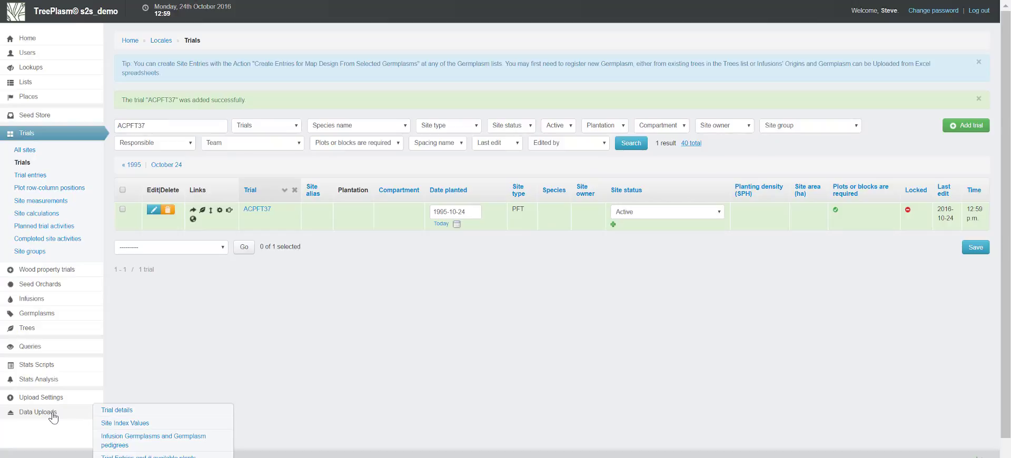
pyautogui.click(53, 416)
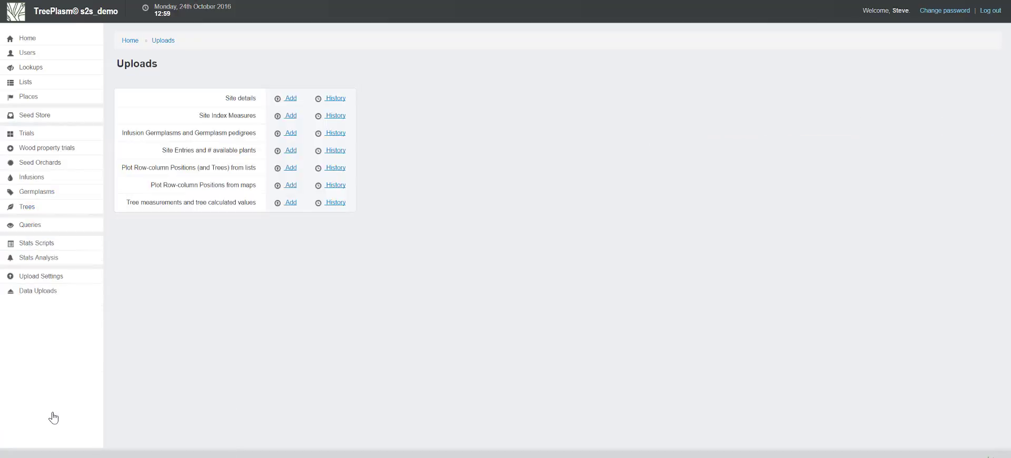
pyautogui.click(291, 152)
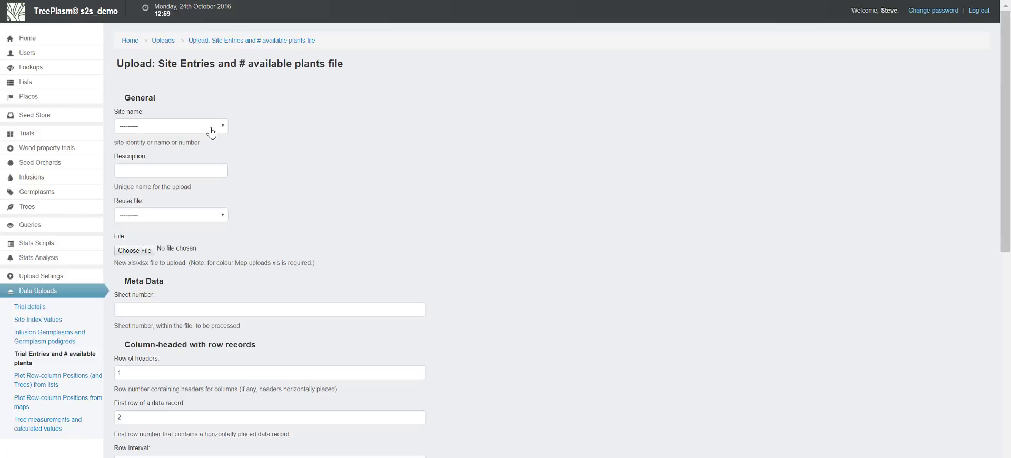
pyautogui.click(211, 132)
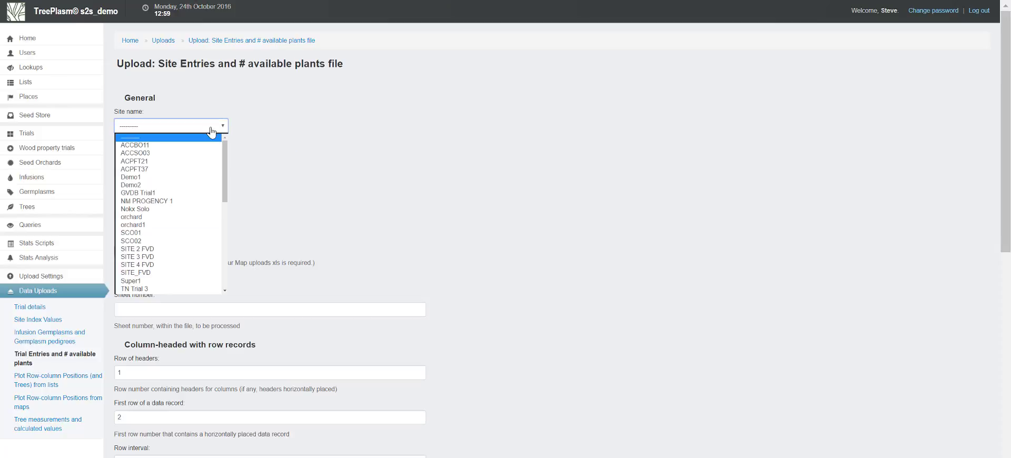
pyautogui.click(191, 170)
pyautogui.click(190, 169)
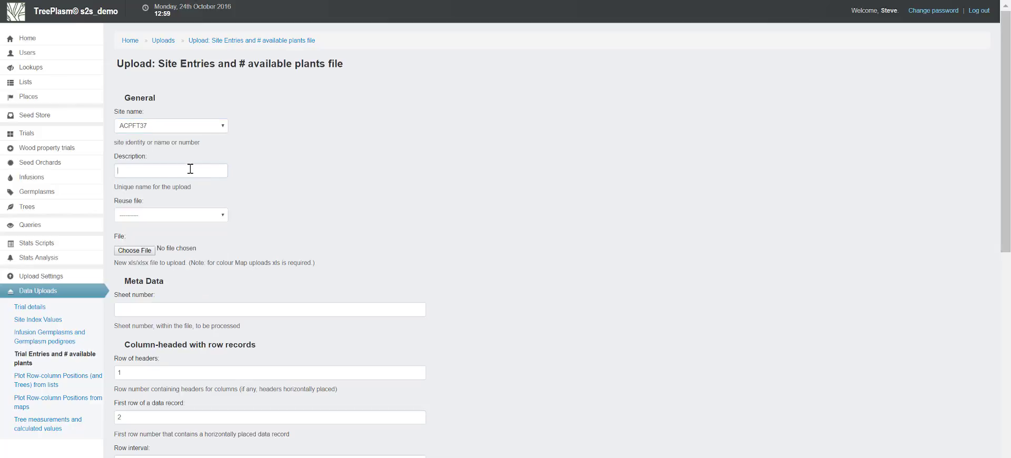
# Describe the upload as ACPFT37 design1 and attach the file ACPFT37 sv.xlsx
pyautogui.write('AC')
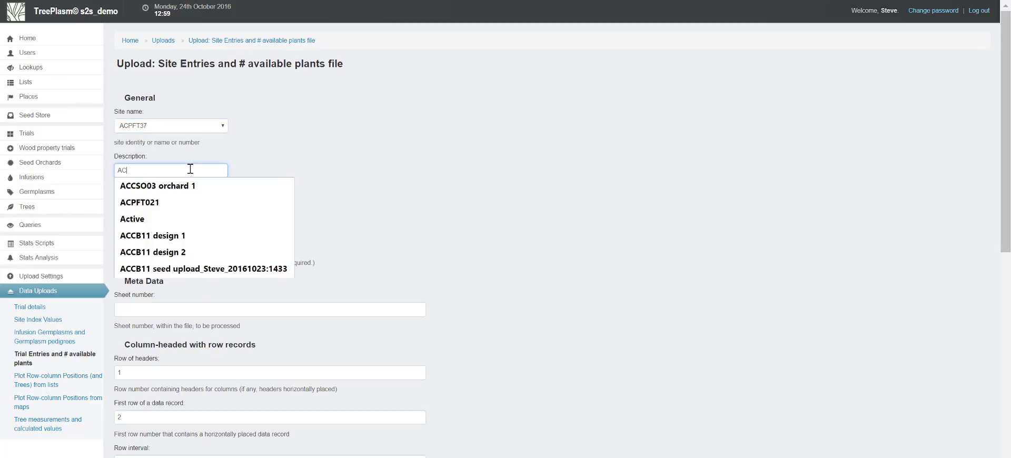
pyautogui.write('PFT')
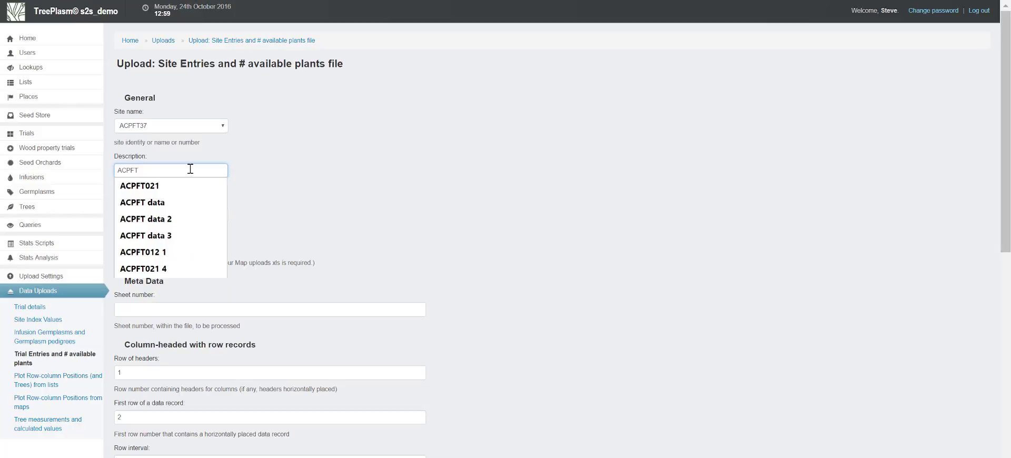
pyautogui.write('37 design')
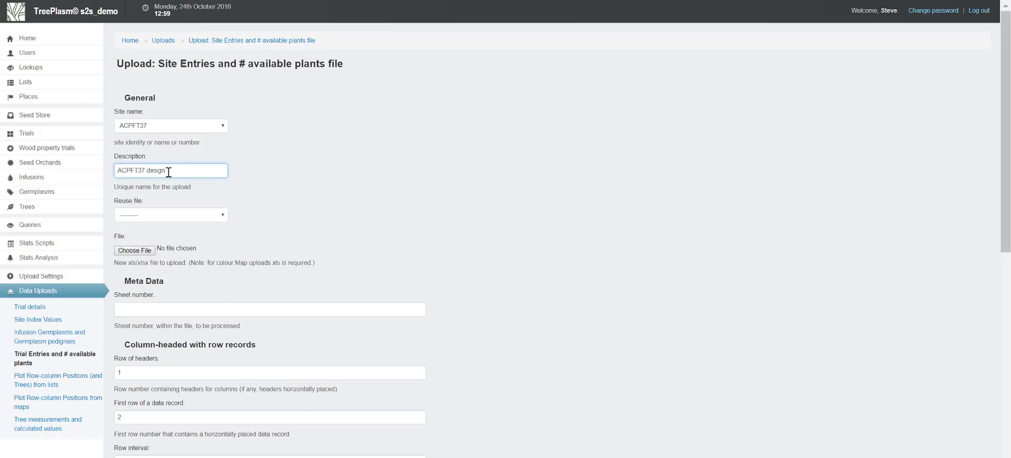
pyautogui.write('1')
pyautogui.click(130, 250)
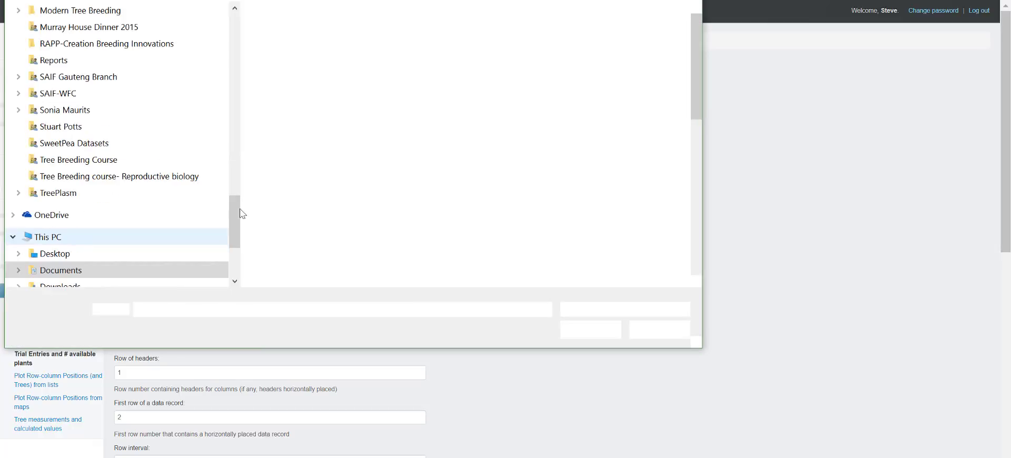
pyautogui.click(316, 35)
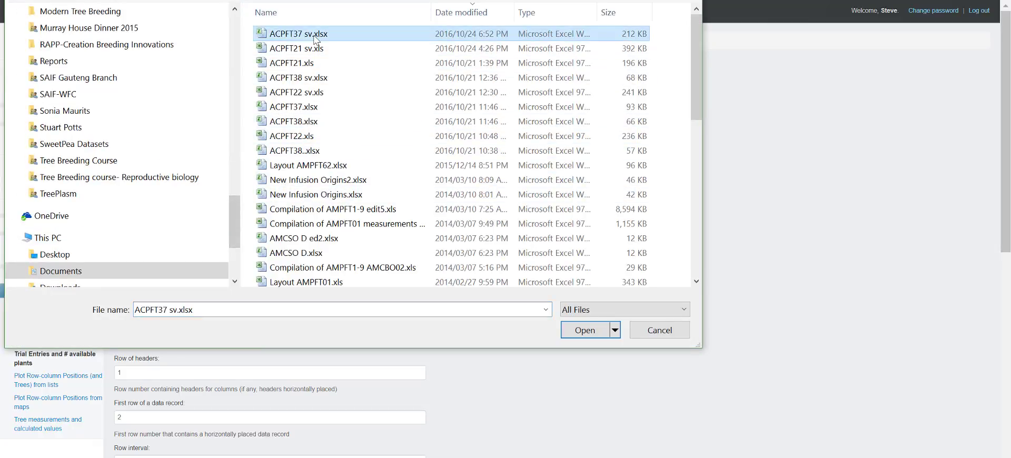
pyautogui.doubleClick(316, 35)
# Check the design sheet's position in the ACPFT37 sv.xlsx workbook, set the sheet number to 6, and continue to the upload's field details
pyautogui.click(238, 309)
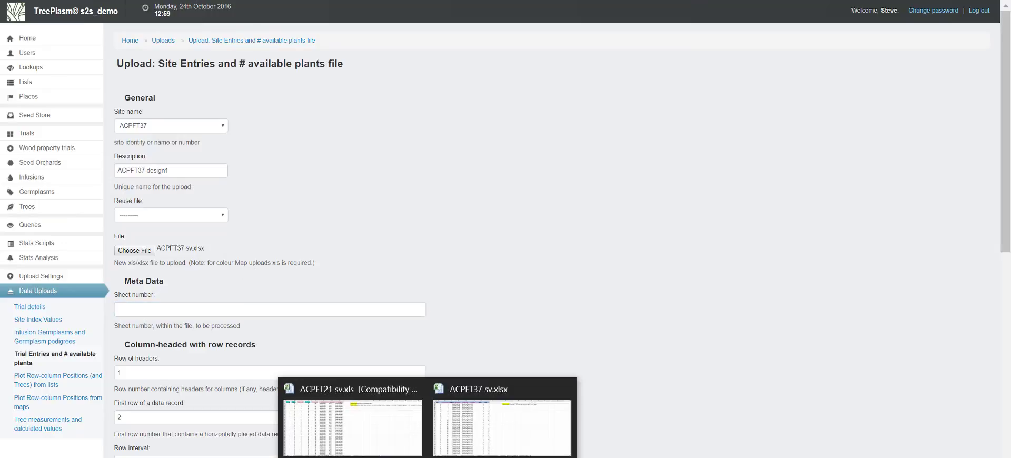
pyautogui.click(470, 436)
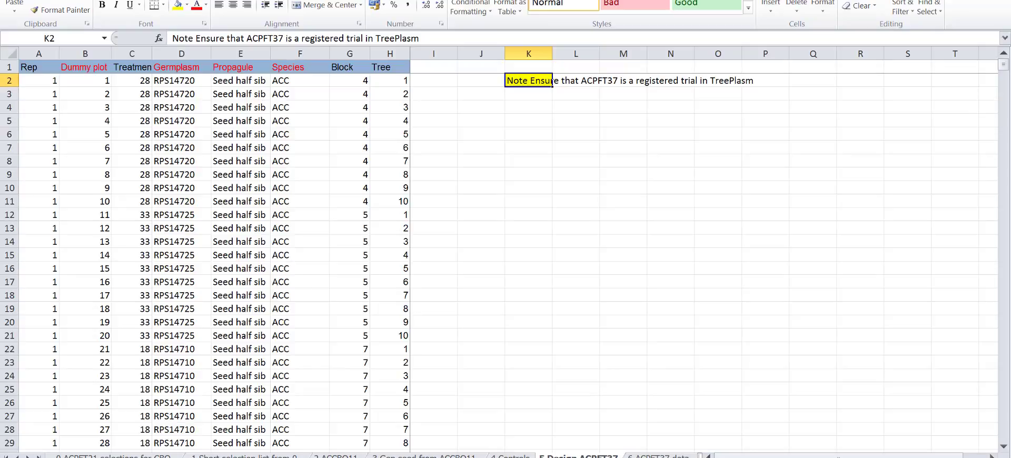
pyautogui.click(170, 457)
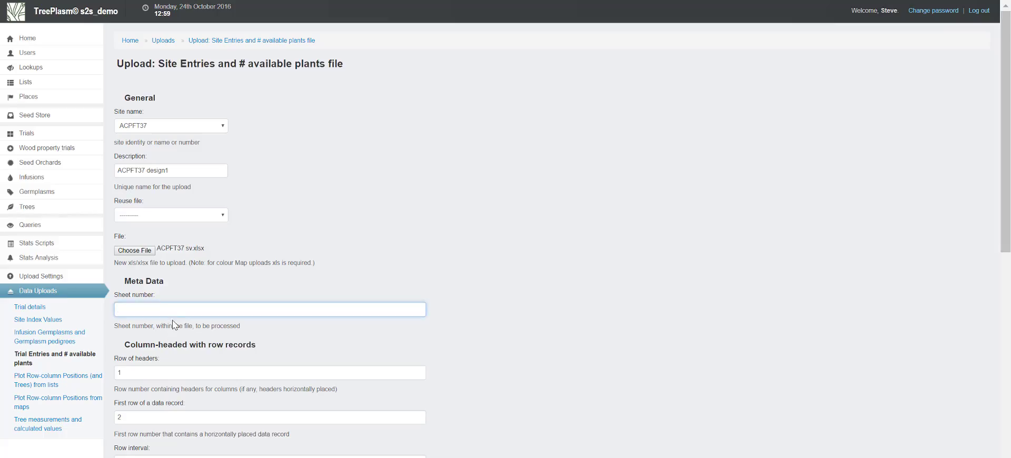
pyautogui.write('6')
pyautogui.click(525, 325)
pyautogui.middleClick(526, 325)
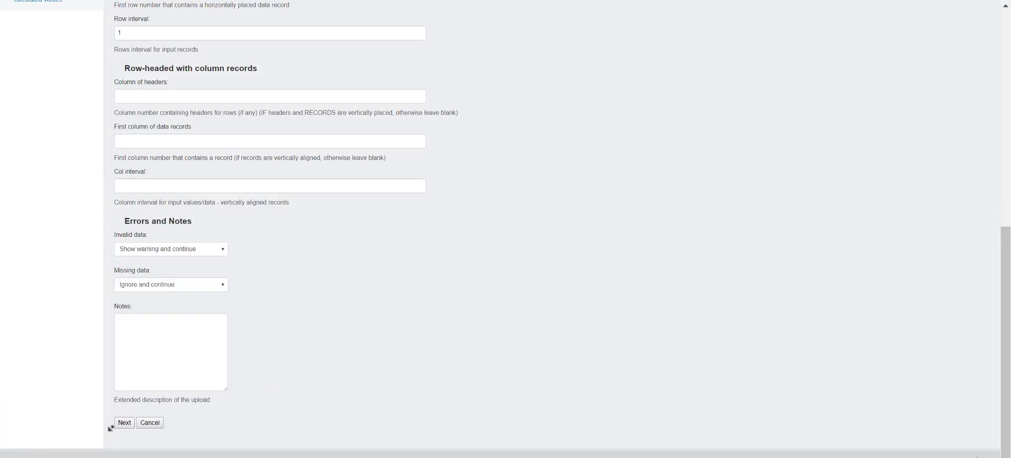
pyautogui.click(124, 423)
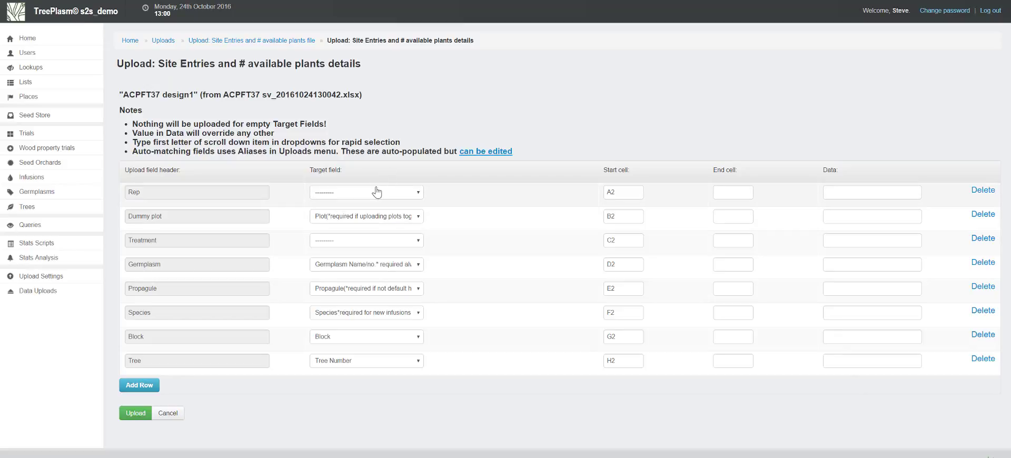
# Map Rep to Replicate and Treatment to Entry Number, and upload the site entries
pyautogui.click(374, 192)
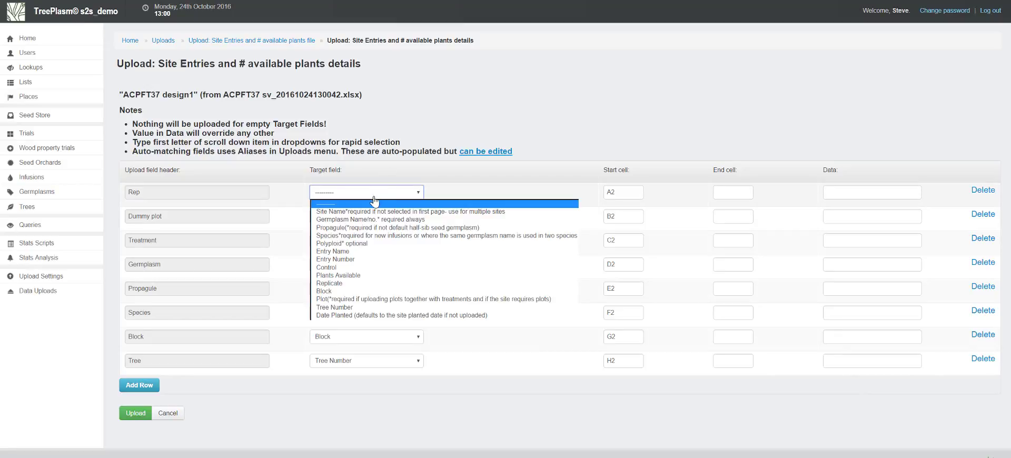
pyautogui.click(361, 284)
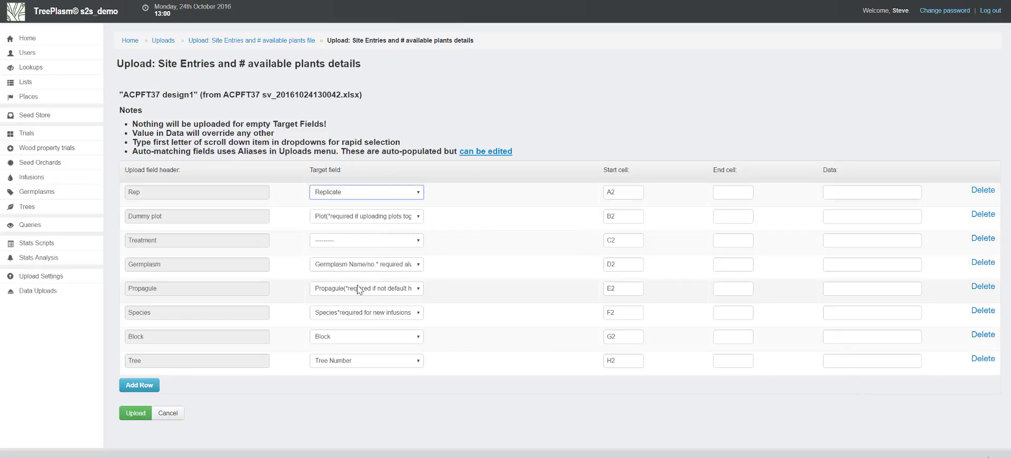
pyautogui.click(357, 243)
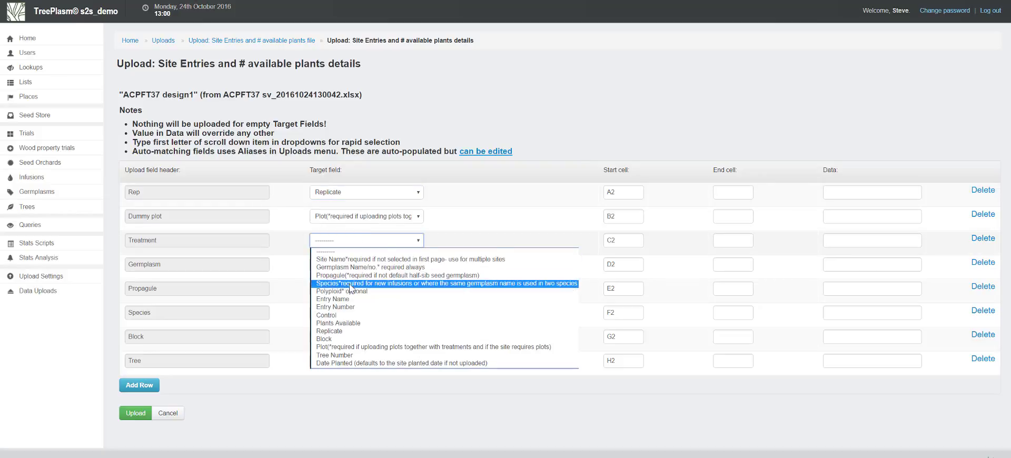
pyautogui.click(352, 308)
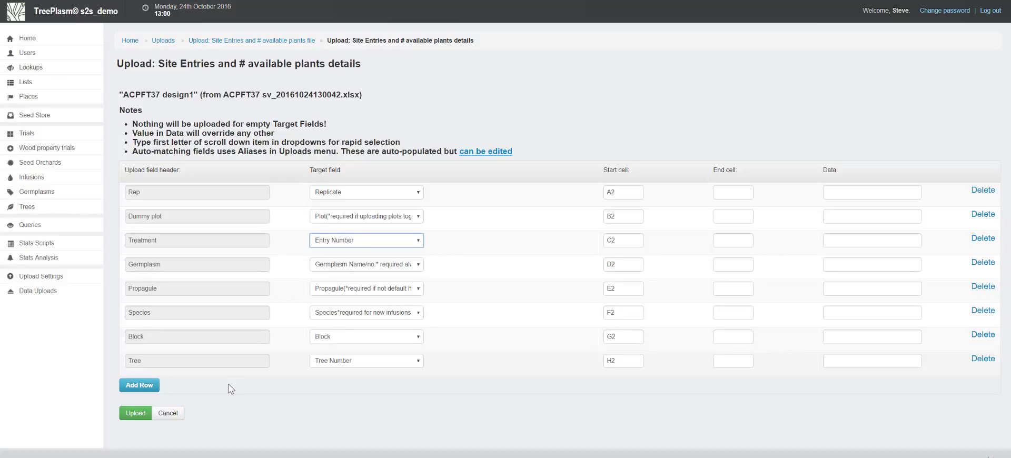
pyautogui.click(137, 419)
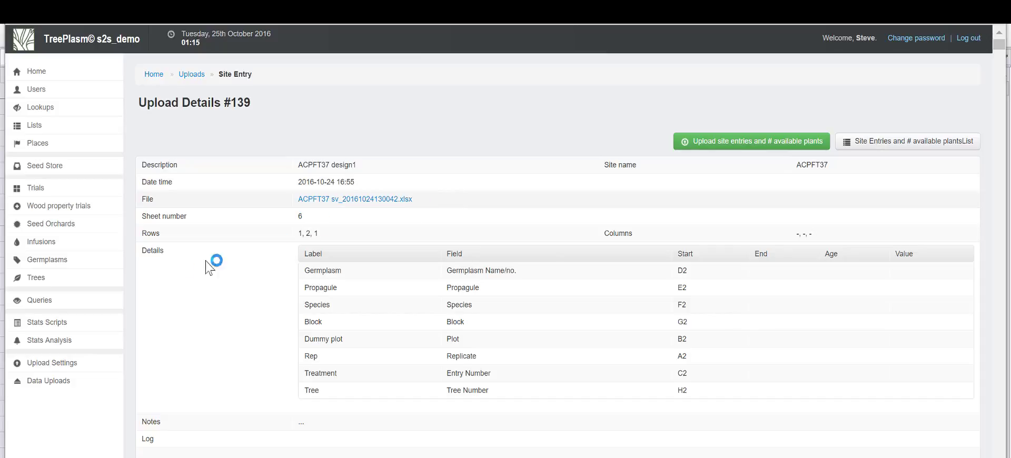
# Open the list of living trees to view those of trial ACPFT37
pyautogui.moveTo(46, 279)
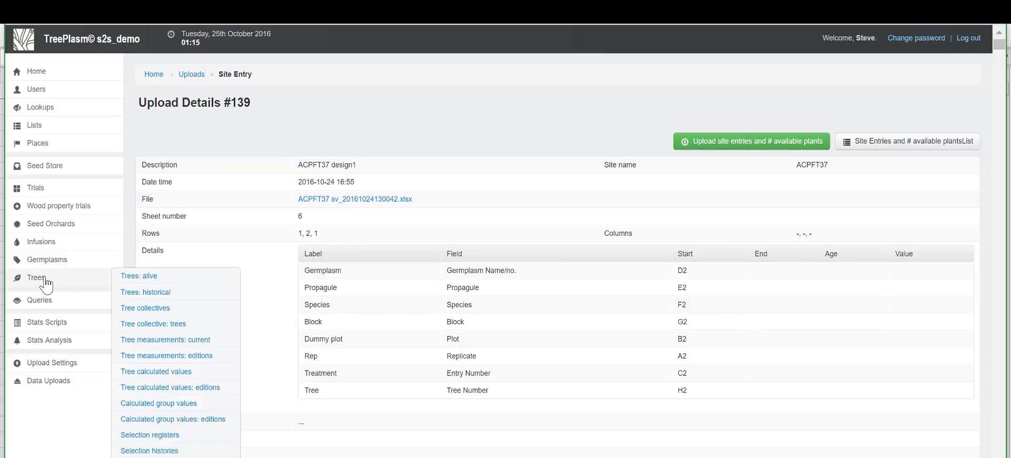
pyautogui.click(130, 283)
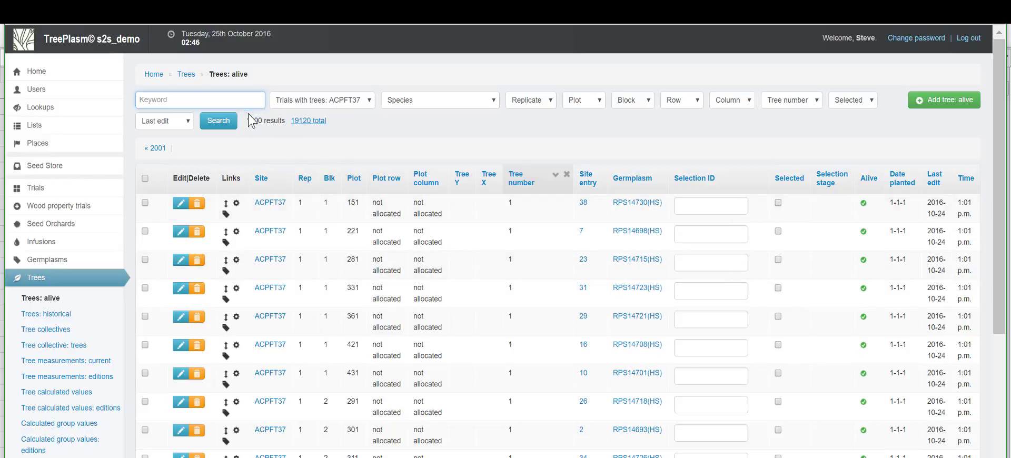
# Review the living trees of ACPFT37, and examine the dummy plot column and the Filler to Re169 headers on Excel's ACPFT37 data sheet
pyautogui.moveTo(267, 121); pyautogui.dragTo(245, 121)
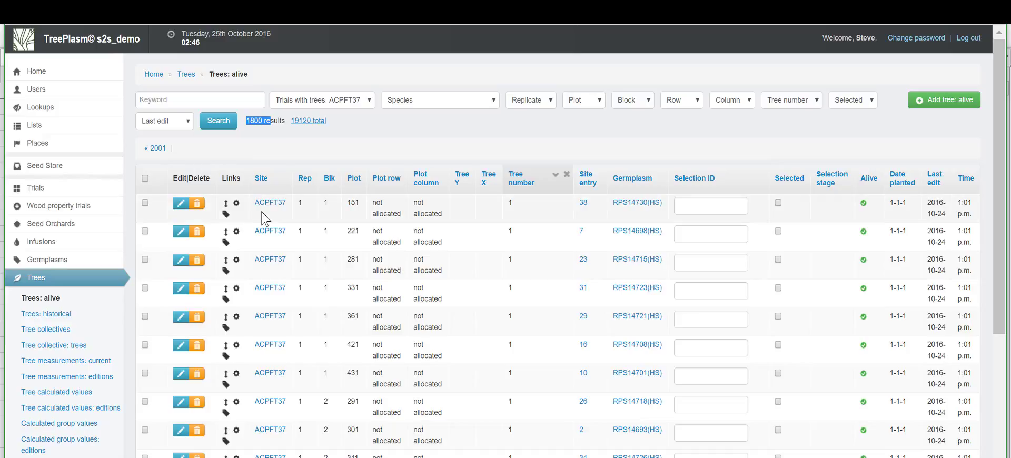
pyautogui.scroll(-5, 326, 295)
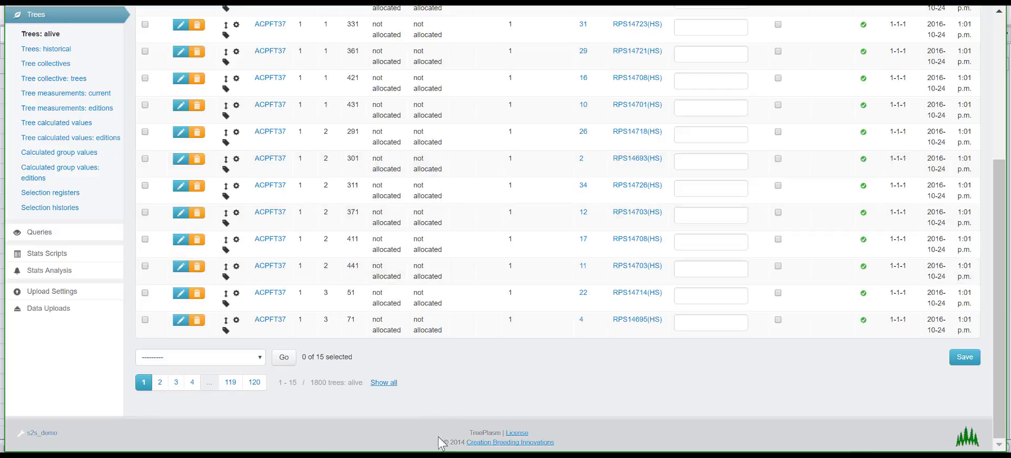
pyautogui.hotkey('alt', 'Tab')
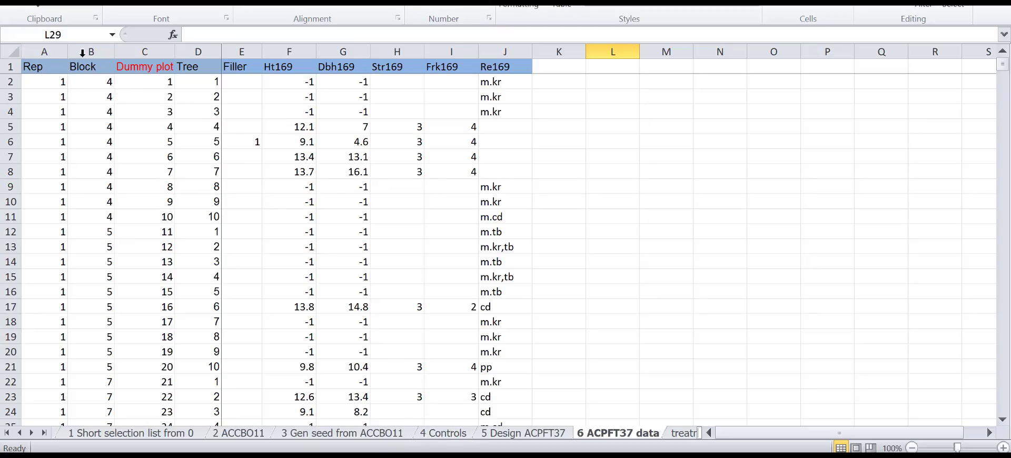
pyautogui.click(159, 44)
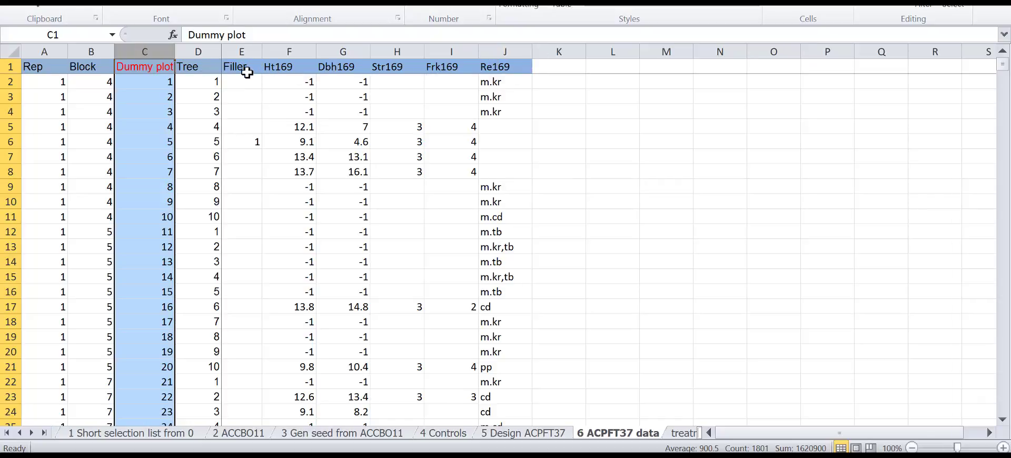
pyautogui.moveTo(243, 67); pyautogui.dragTo(507, 68)
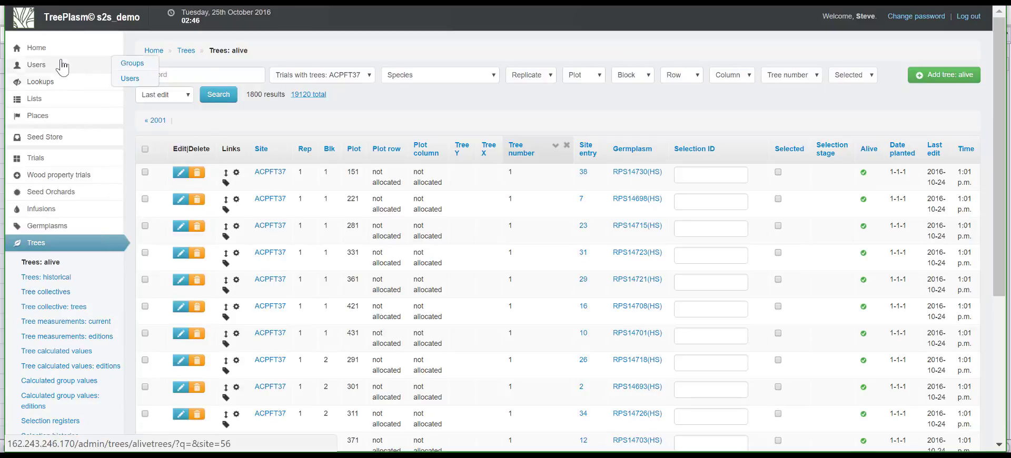
# Show all characteristics in TreePlasm and check them against the trait headers of the ACPFT37 data sheet in Excel
pyautogui.moveTo(57, 86)
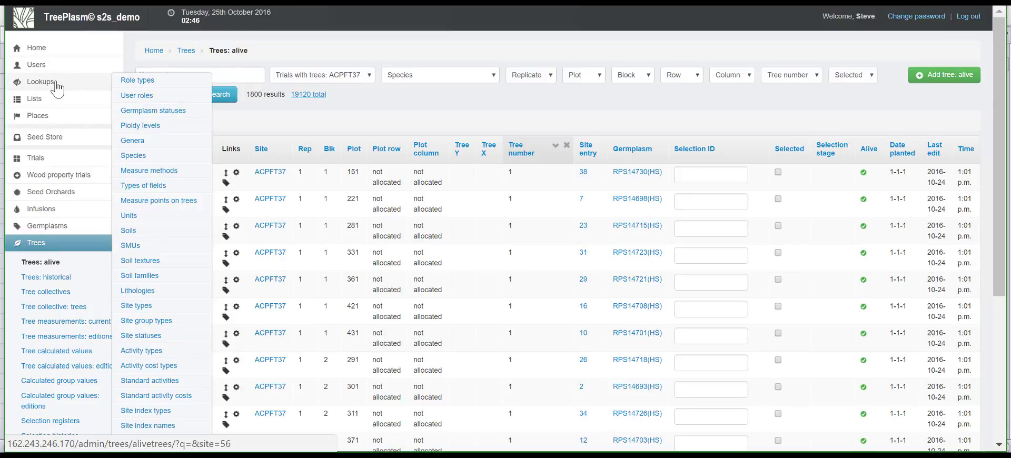
pyautogui.moveTo(49, 105)
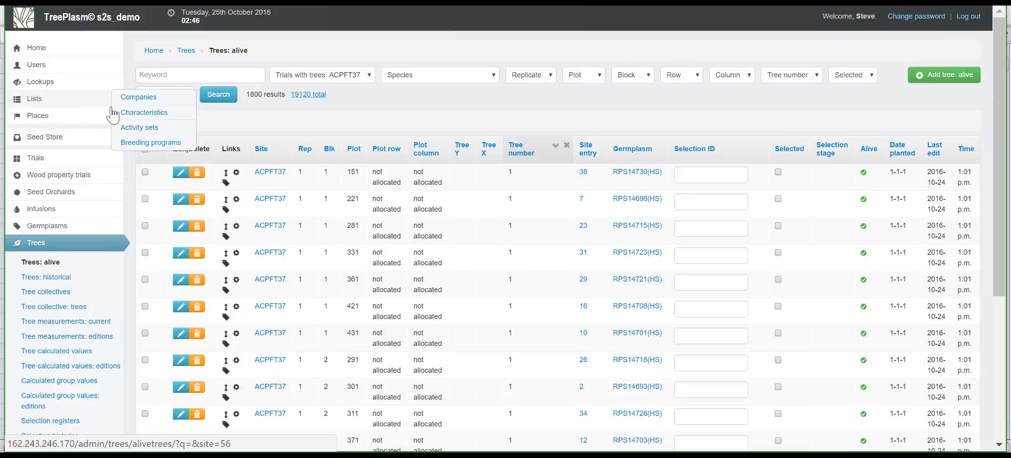
pyautogui.click(138, 121)
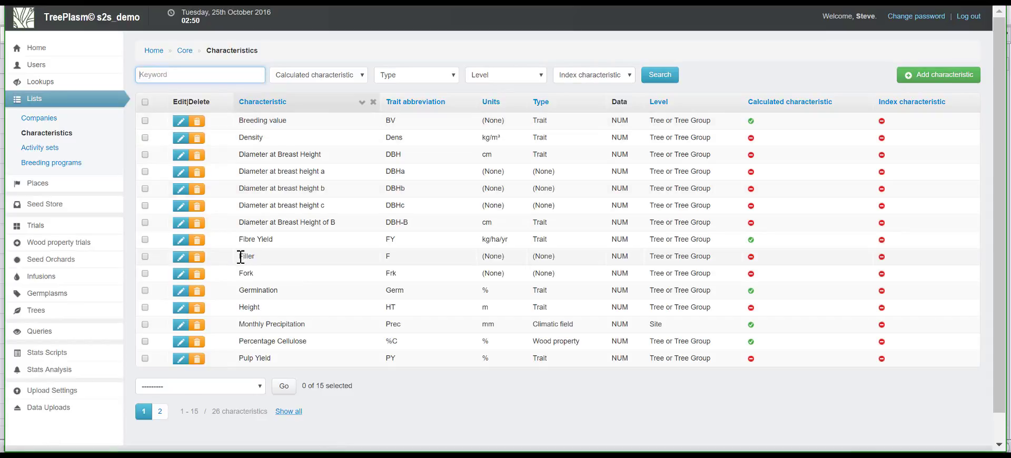
pyautogui.hotkey('alt', 'Tab')
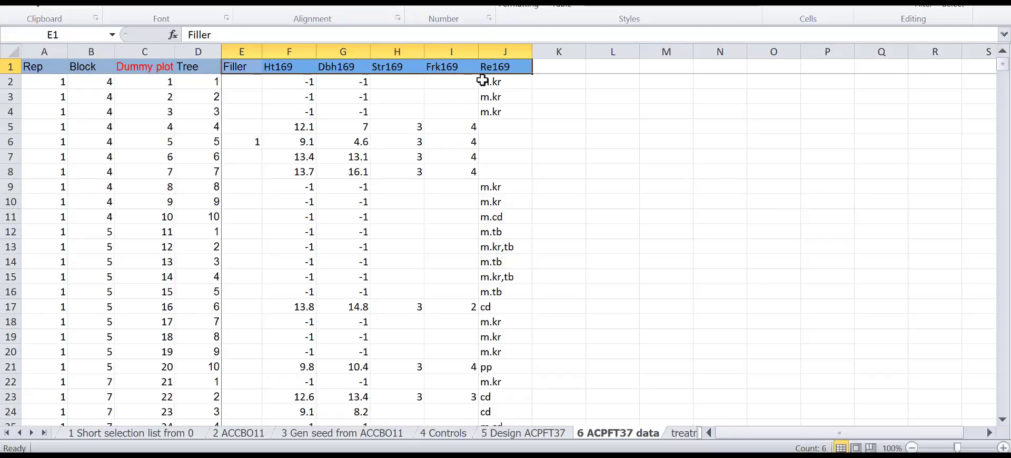
pyautogui.hotkey('alt', 'Tab')
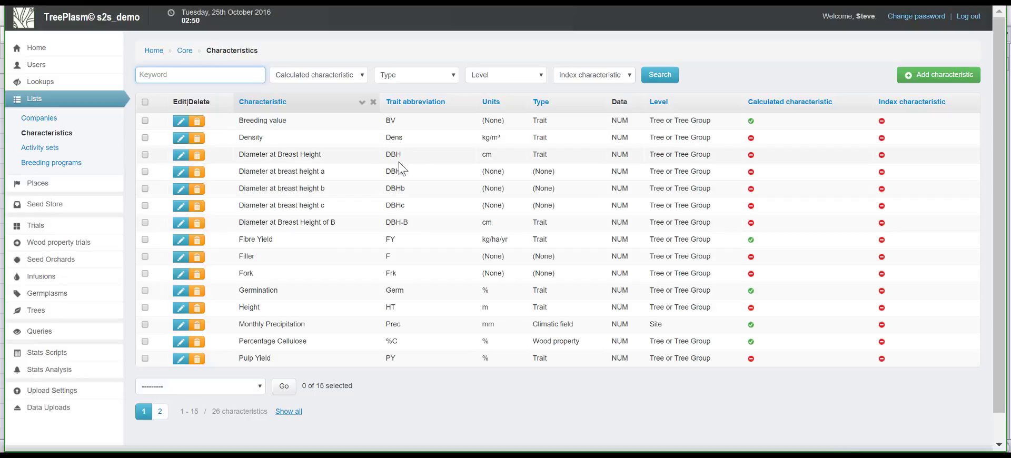
pyautogui.click(288, 412)
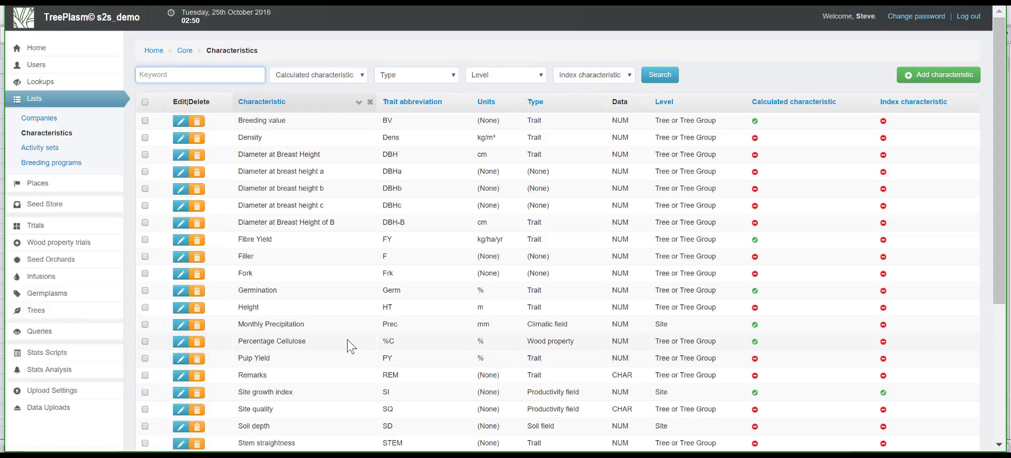
pyautogui.scroll(-3, 349, 344)
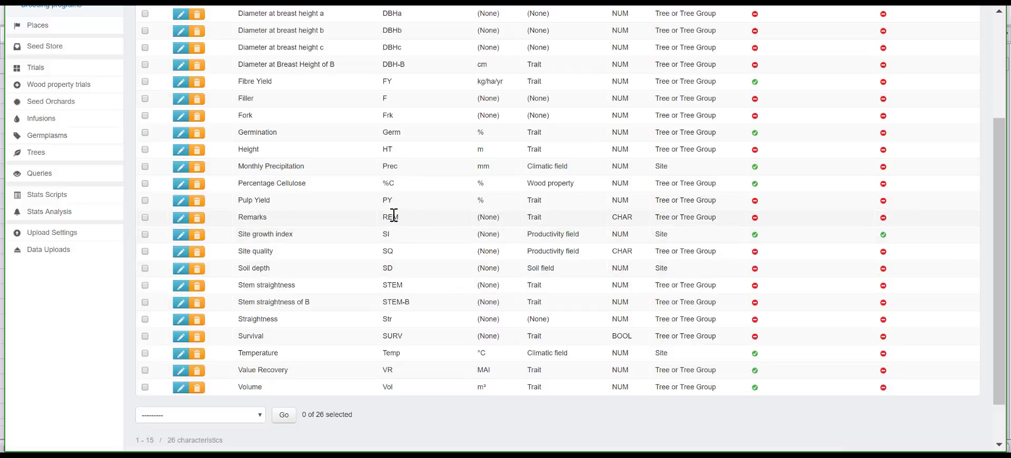
pyautogui.hotkey('alt', 'Tab')
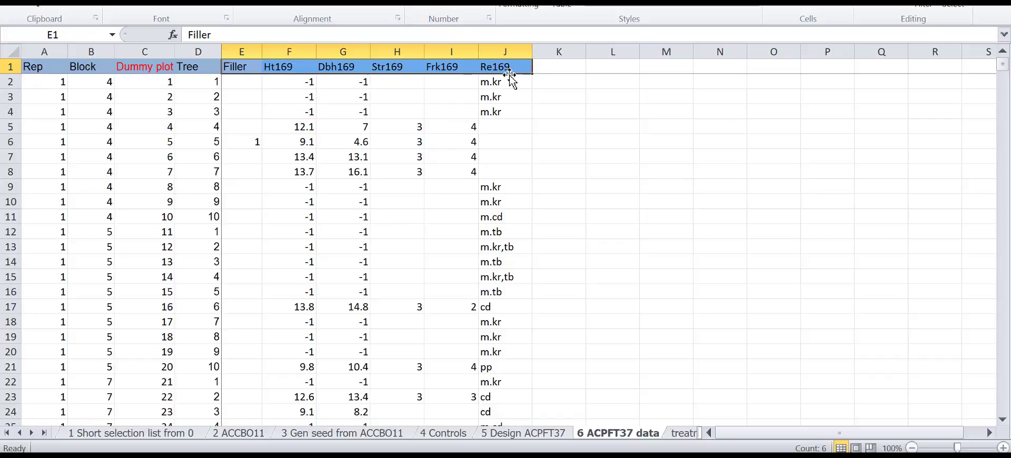
pyautogui.hotkey('alt', 'Tab')
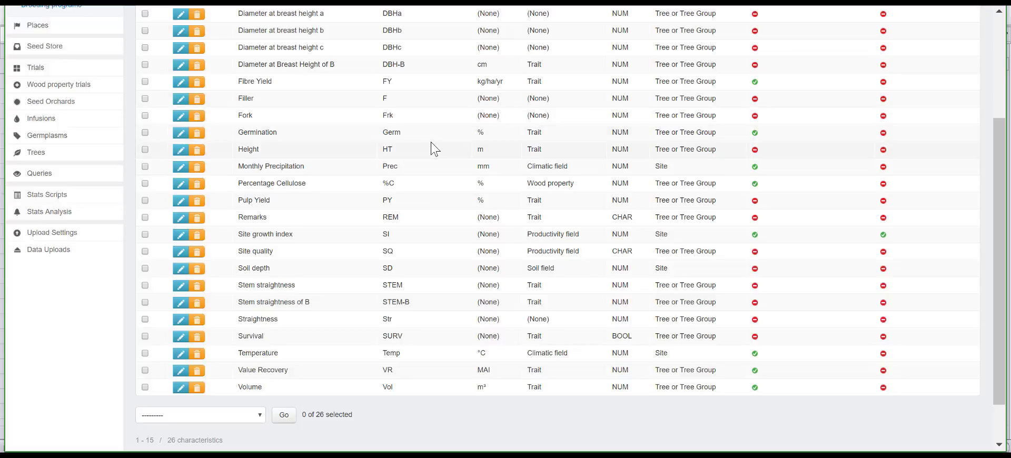
# Start a data upload for tree measurements and calculated values, with ACPFT37 as the site
pyautogui.moveTo(62, 249)
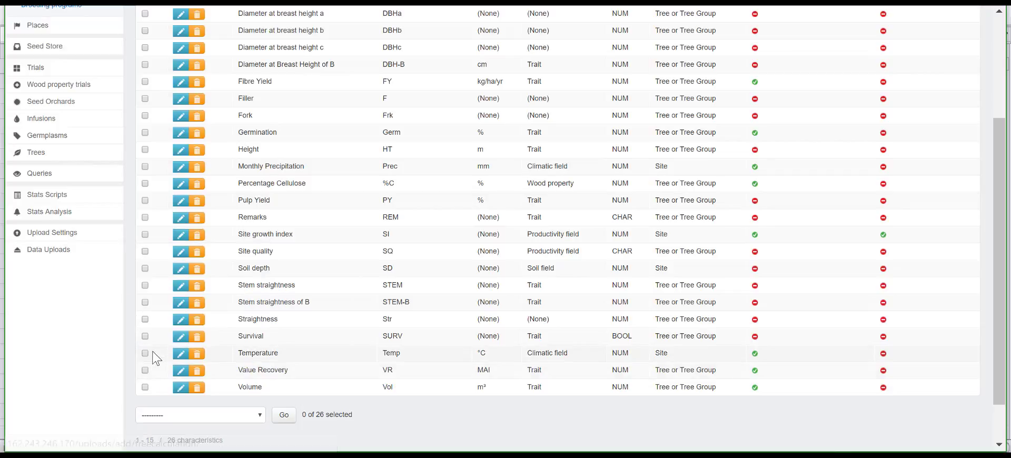
pyautogui.moveTo(120, 260)
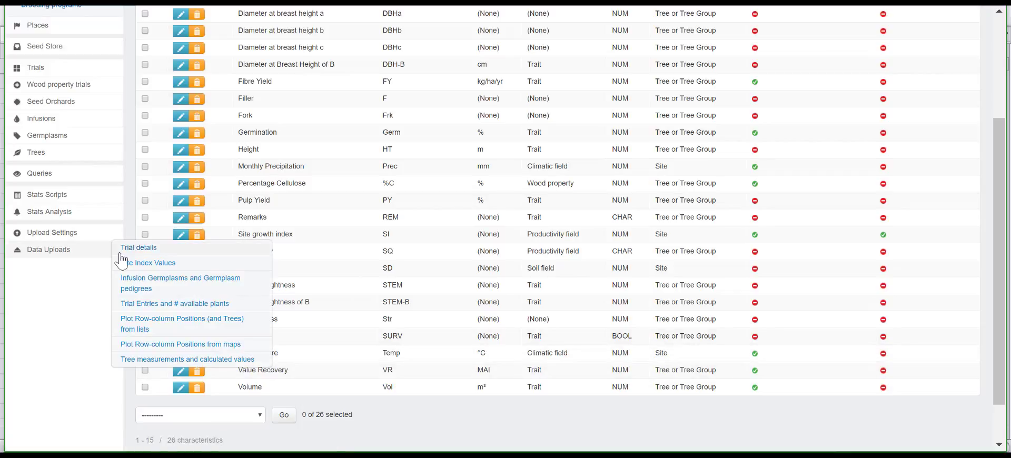
pyautogui.click(143, 360)
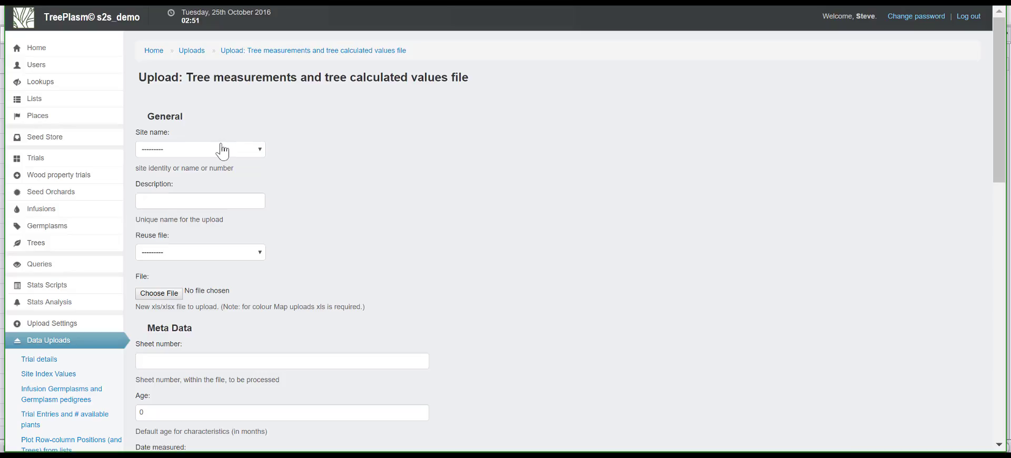
pyautogui.click(221, 152)
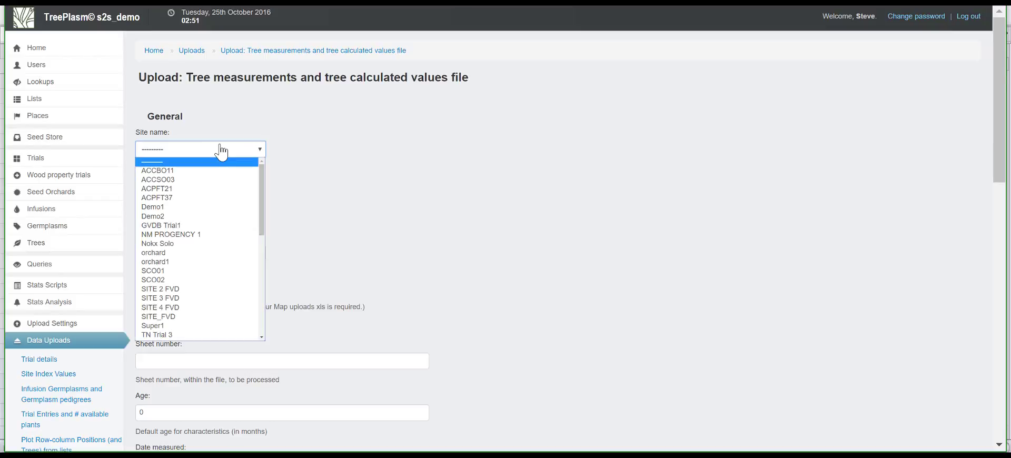
pyautogui.click(200, 198)
# Describe the measurements upload as ACPFT37 data and attach the file ACPFT37 sv.xlsx
pyautogui.click(197, 199)
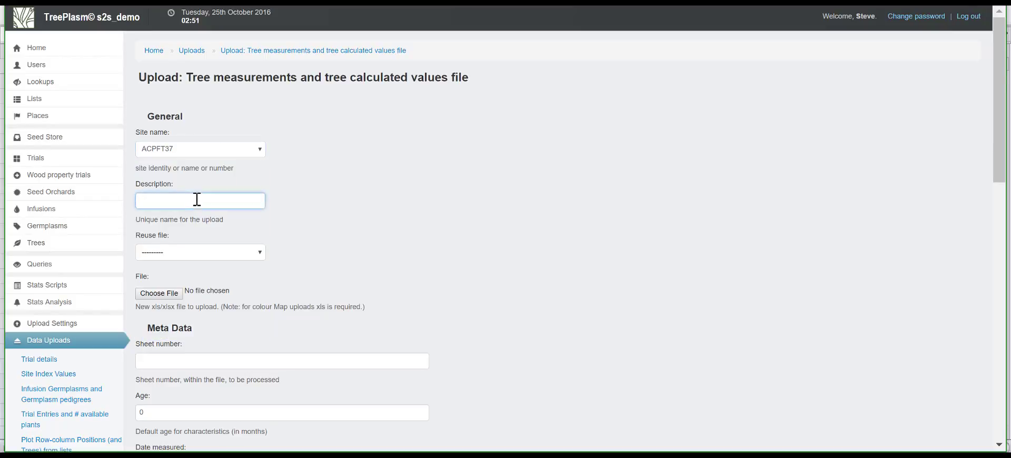
pyautogui.write('A')
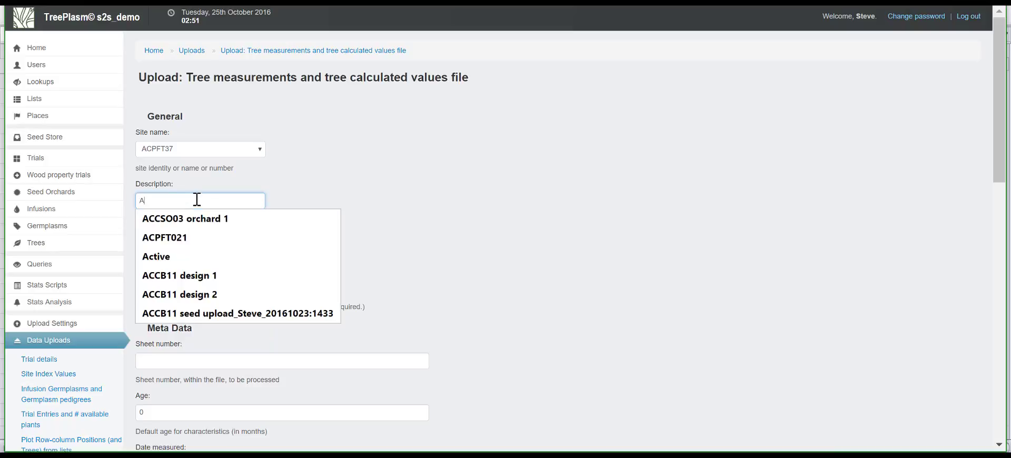
pyautogui.write('CPFT')
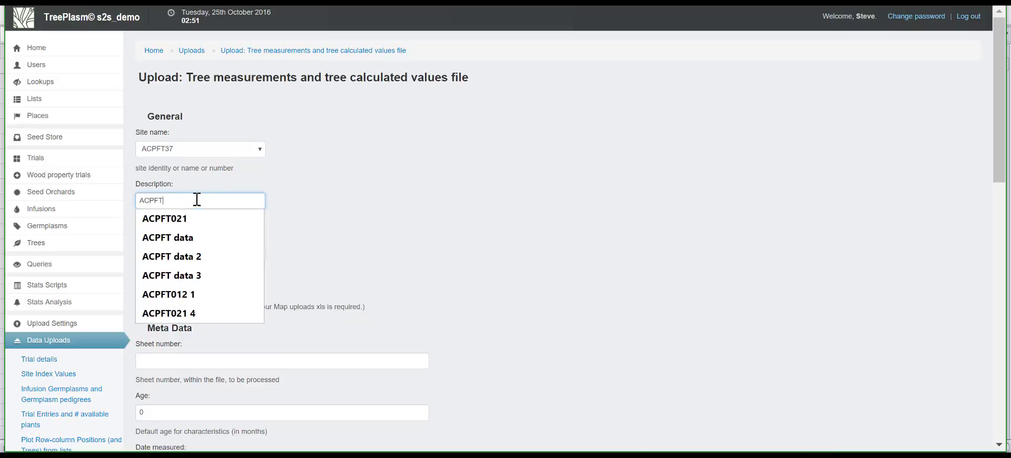
pyautogui.write('37 ')
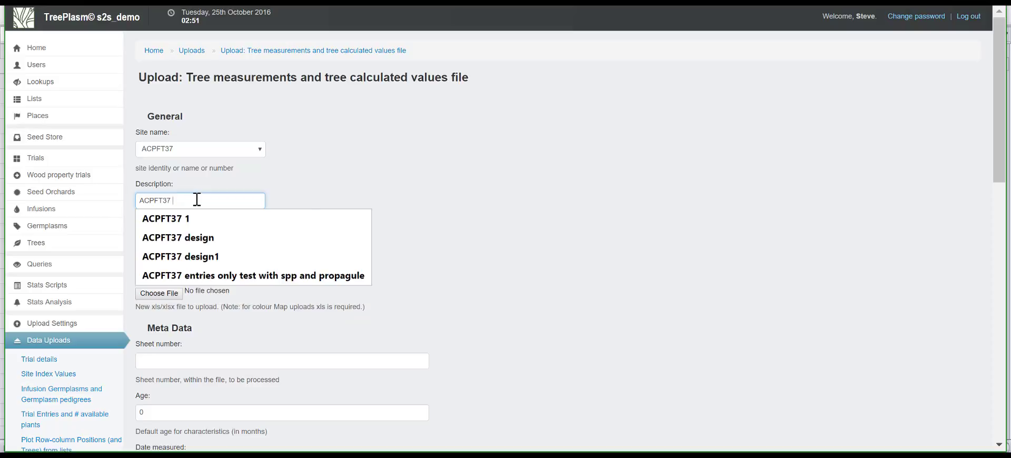
pyautogui.write('data')
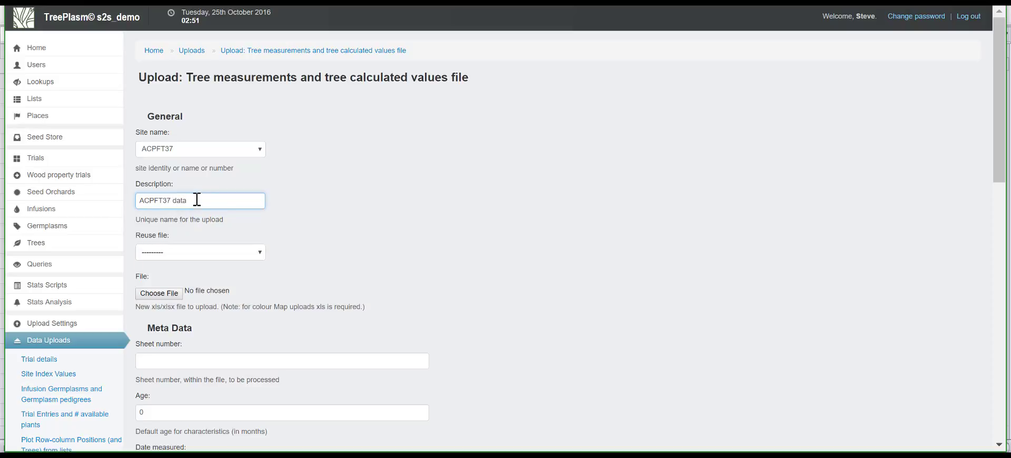
pyautogui.click(171, 294)
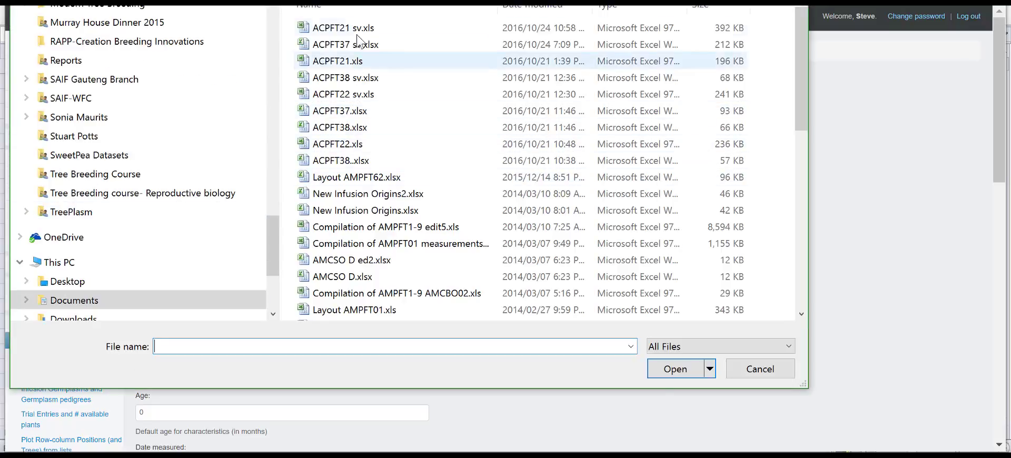
pyautogui.doubleClick(351, 47)
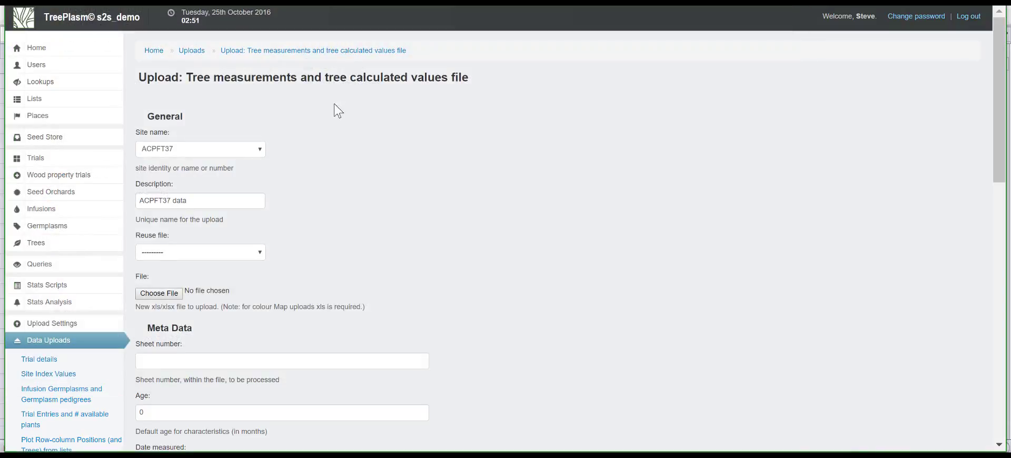
# Set the measurements upload's sheet number to 7
pyautogui.click(259, 360)
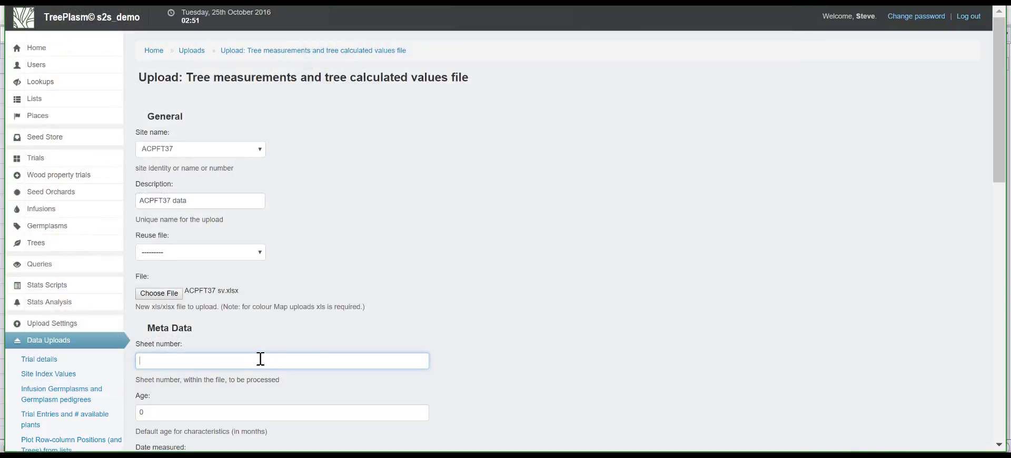
pyautogui.hotkey('alt', 'Tab')
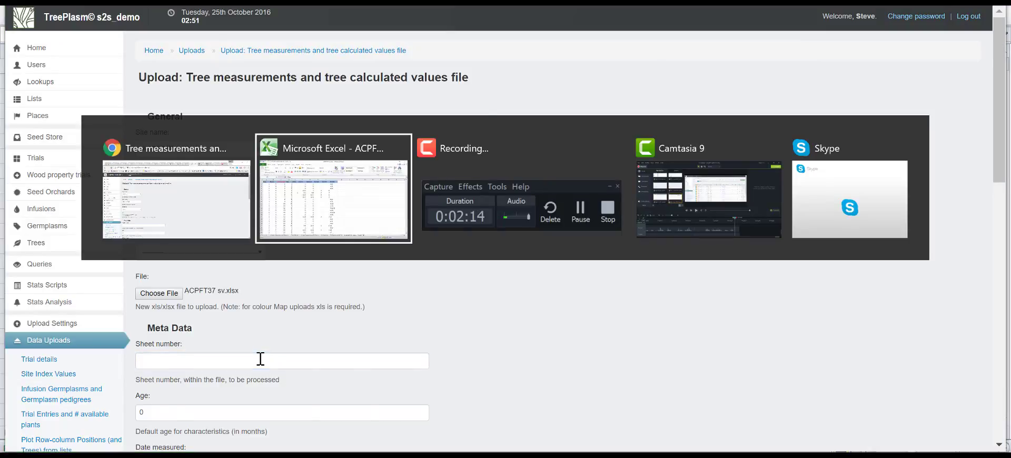
pyautogui.hotkey('alt', 'Tab')
pyautogui.write('7')
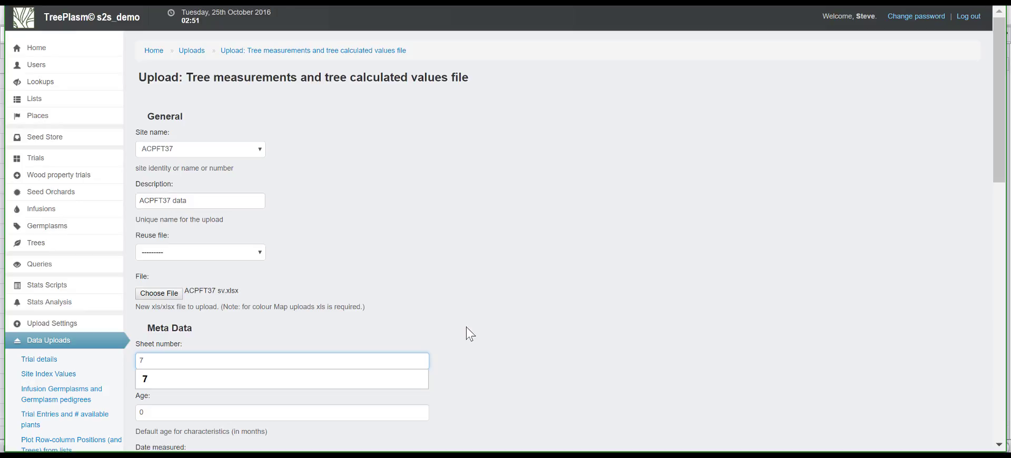
# Check the measurement age in the Excel trait headers and set the upload's default age to 169 months
pyautogui.scroll(-1, 467, 334)
pyautogui.scroll(-5, 458, 335)
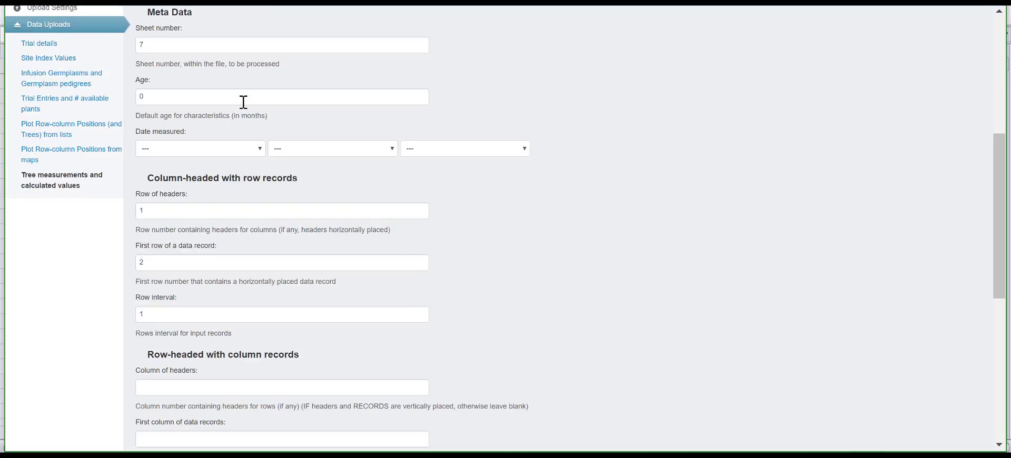
pyautogui.moveTo(224, 96); pyautogui.dragTo(132, 97)
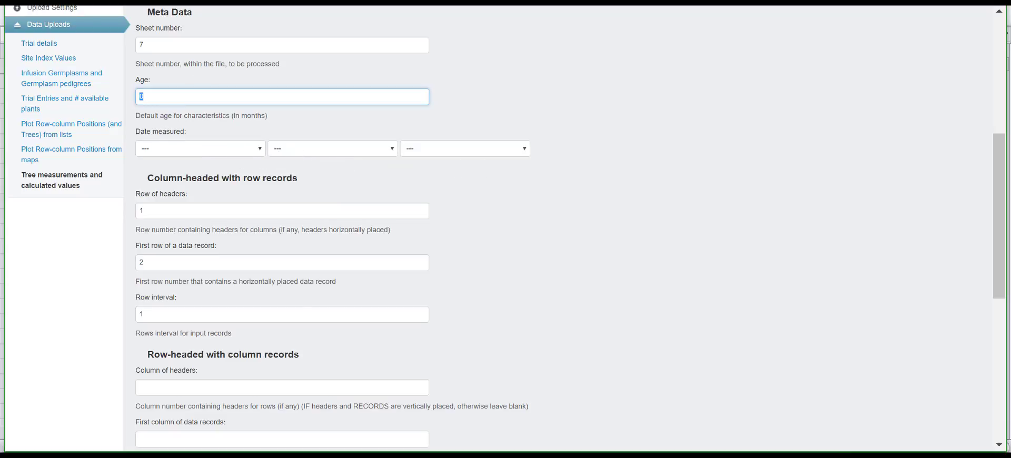
pyautogui.moveTo(438, 456)
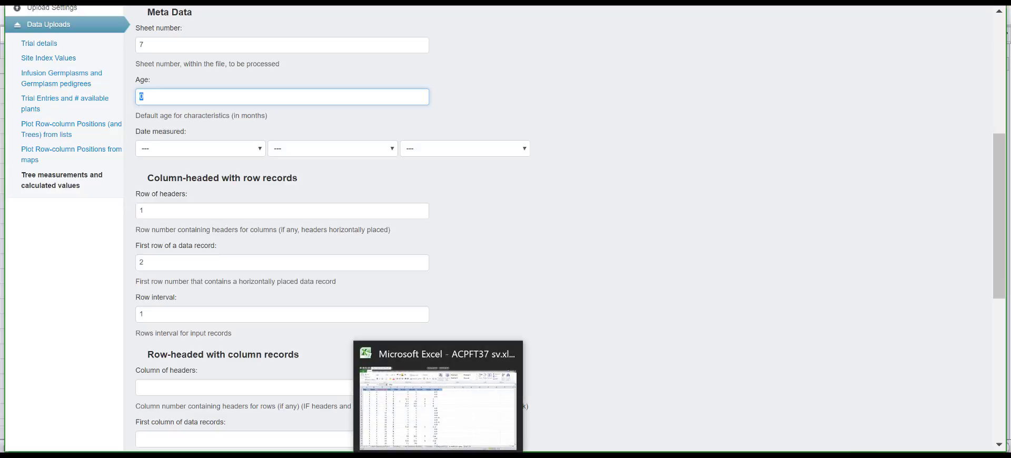
pyautogui.click(438, 456)
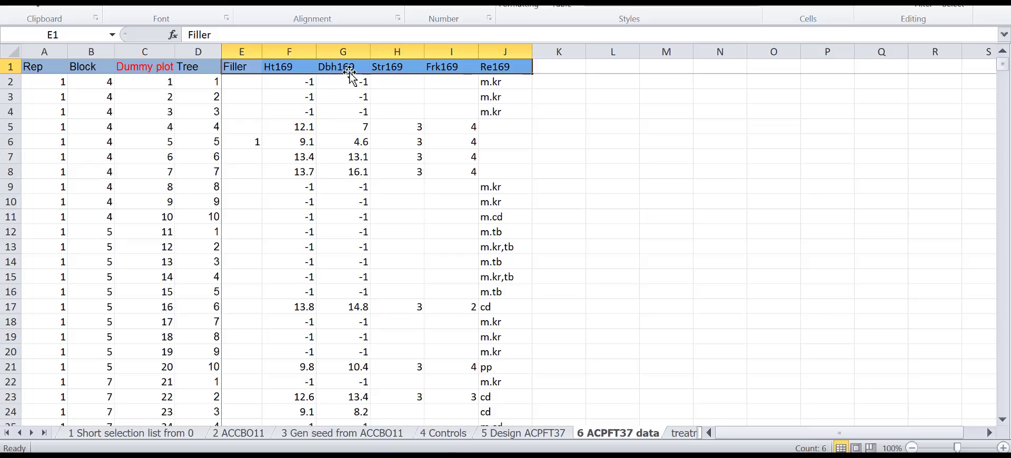
pyautogui.click(436, 456)
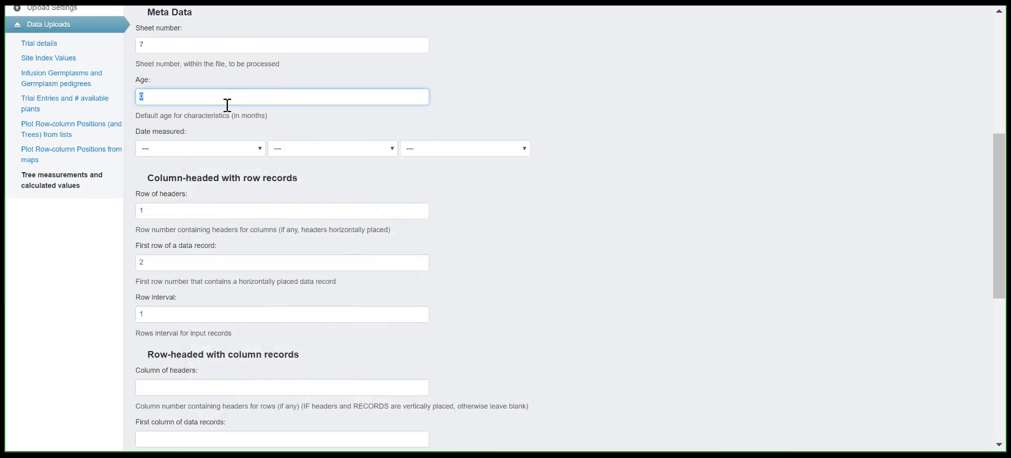
pyautogui.write('169')
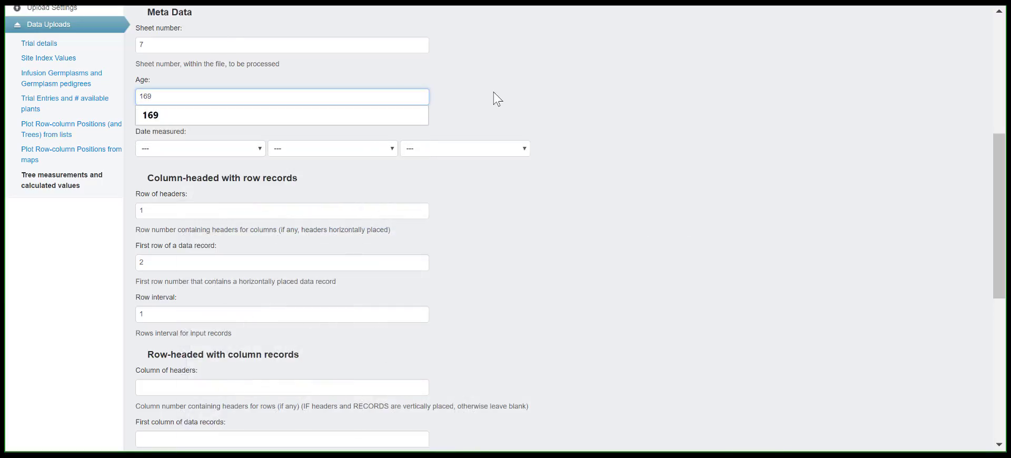
pyautogui.click(497, 99)
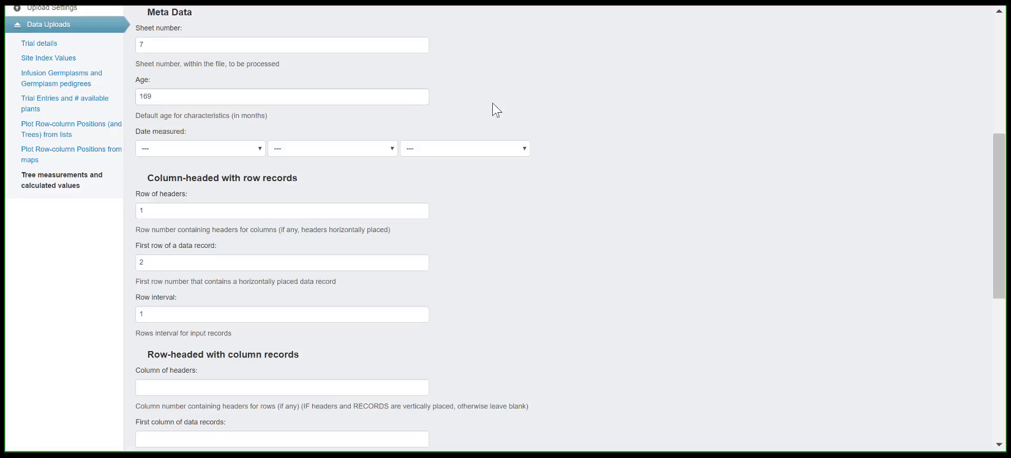
pyautogui.scroll(-6, 489, 137)
pyautogui.scroll(5, 487, 148)
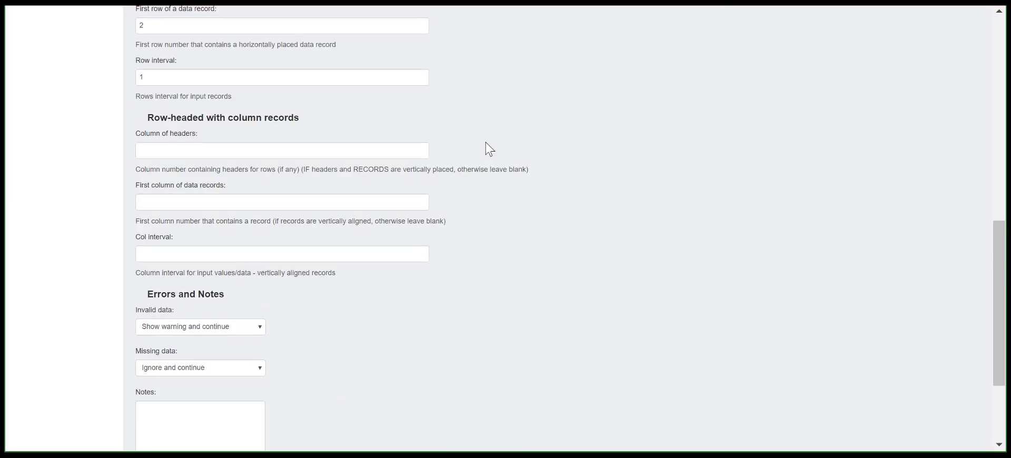
pyautogui.scroll(3, 488, 149)
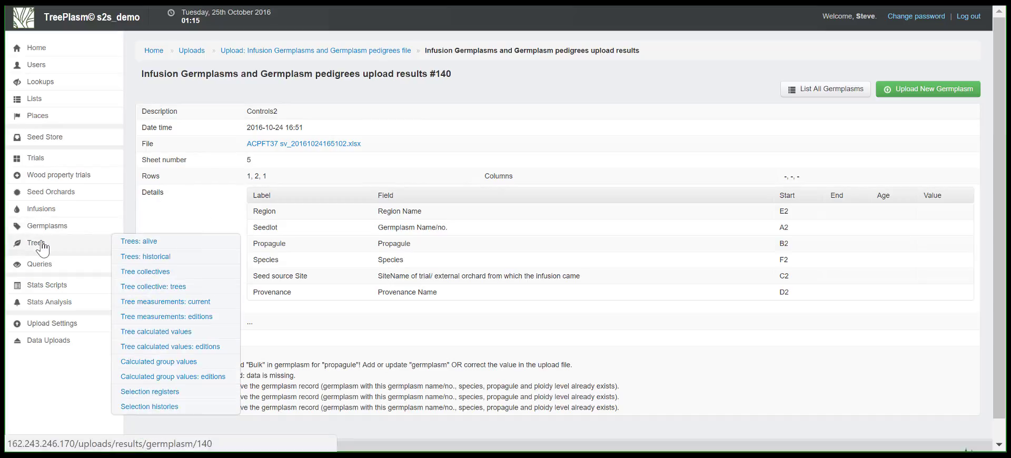
# Select all living trees of trial ACPFT37 and set their date planted to match the site
pyautogui.click(139, 242)
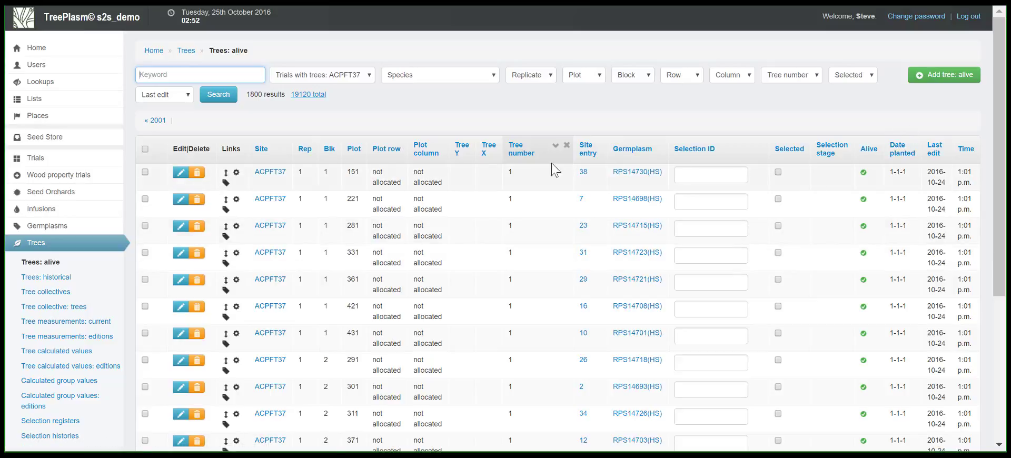
pyautogui.click(146, 149)
pyautogui.scroll(-1, 195, 159)
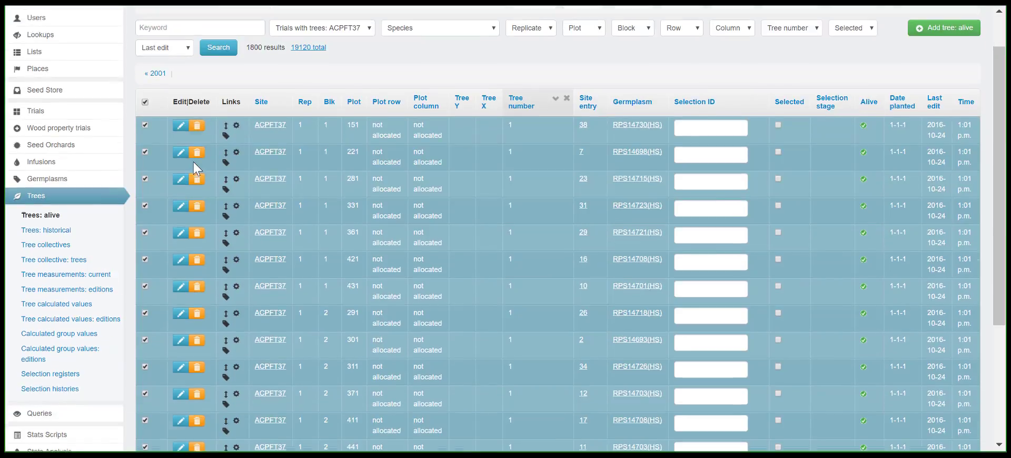
pyautogui.scroll(-4, 193, 163)
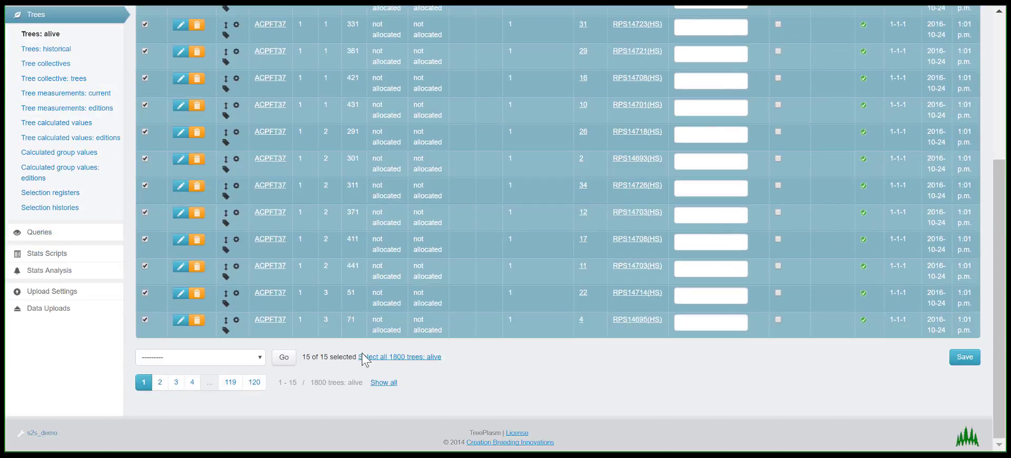
pyautogui.click(364, 357)
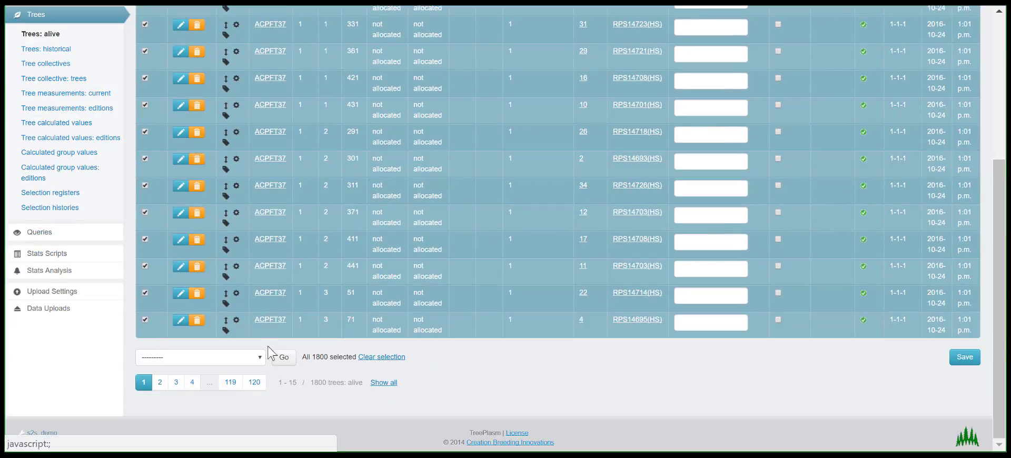
pyautogui.click(257, 358)
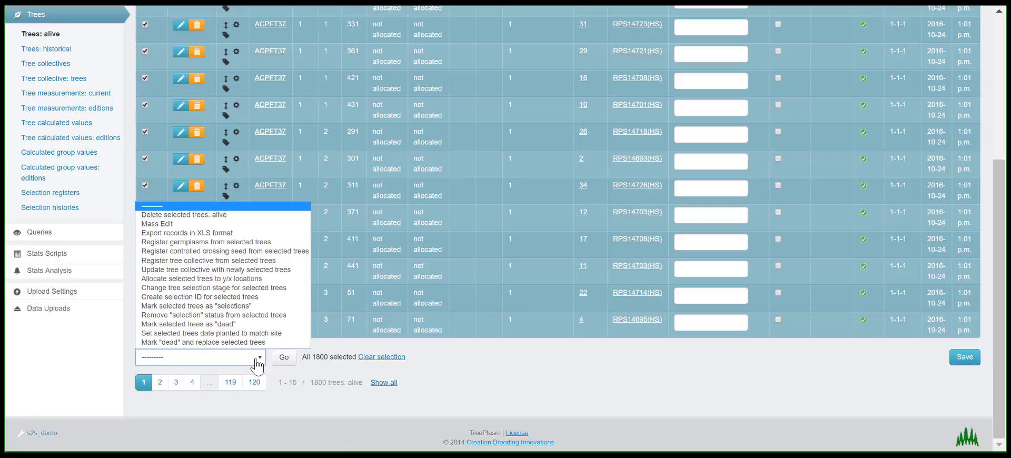
pyautogui.click(250, 334)
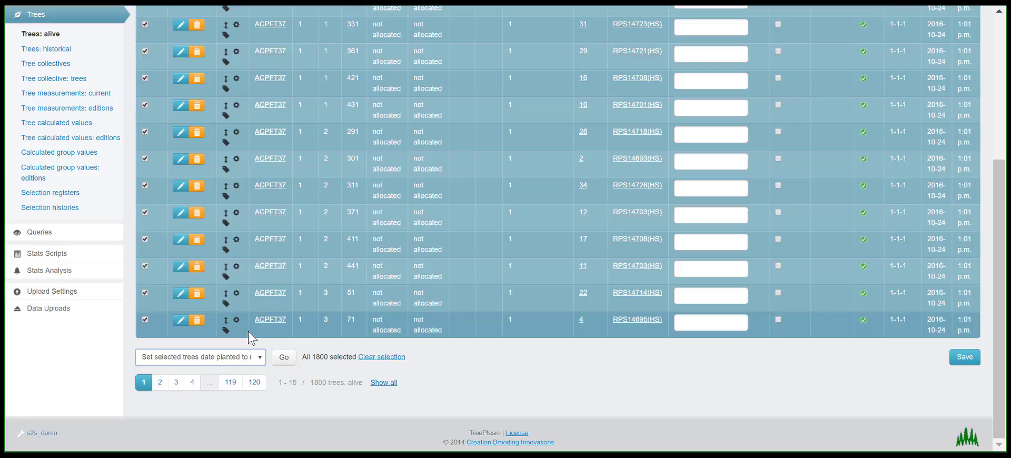
pyautogui.click(283, 358)
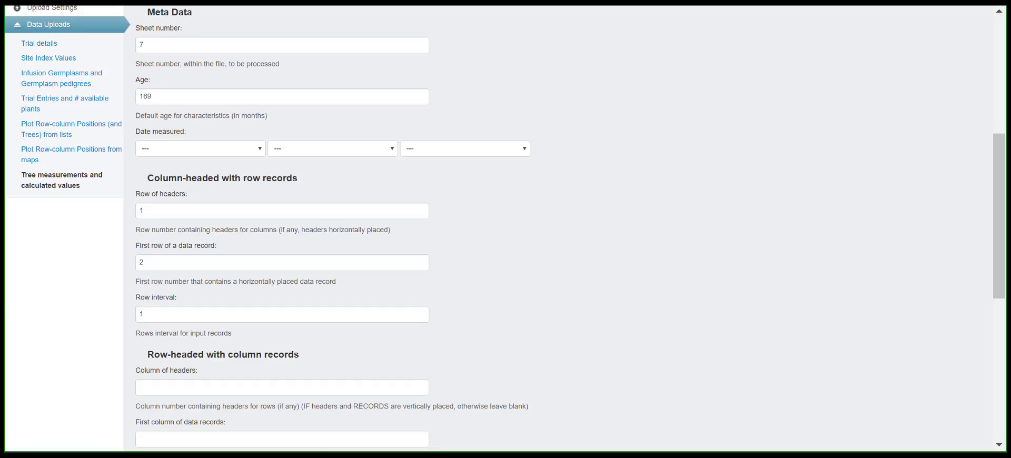
# Continue the measurements upload to its field mapping and map the Rep header to Replicate
pyautogui.click(159, 96)
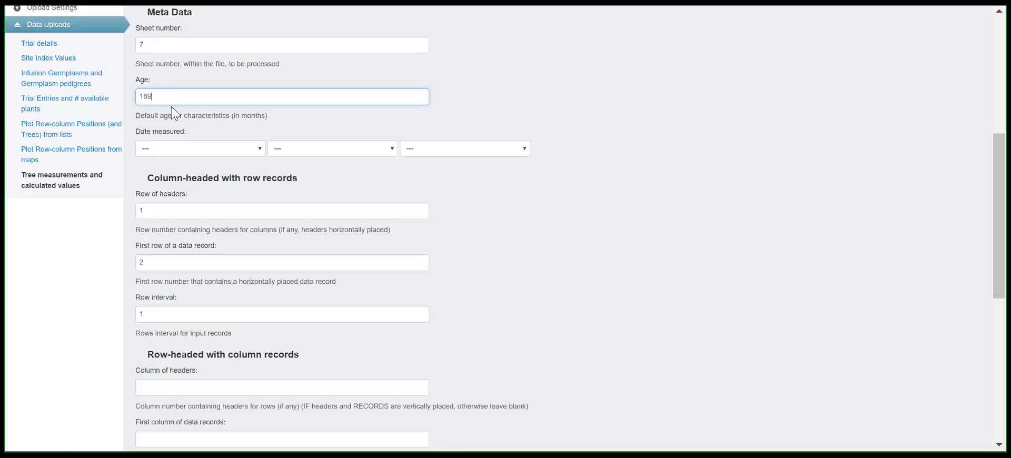
pyautogui.scroll(-7, 175, 112)
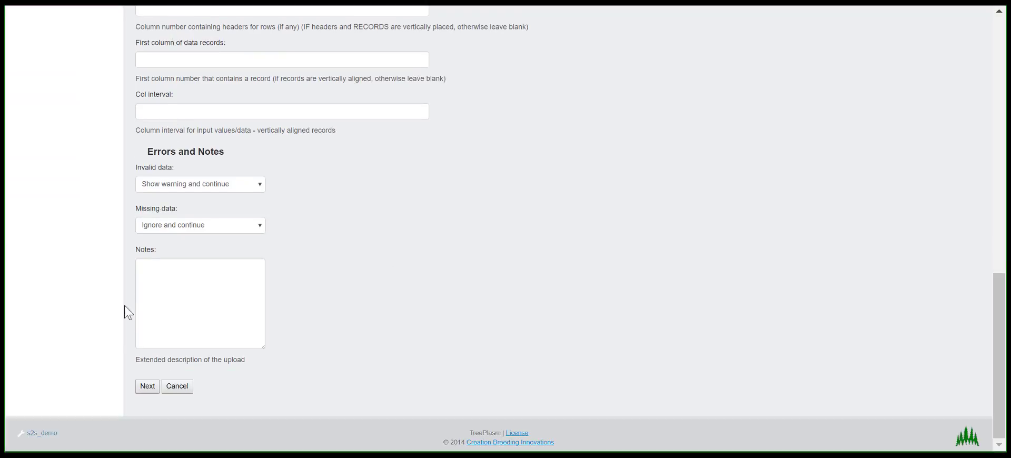
pyautogui.click(151, 389)
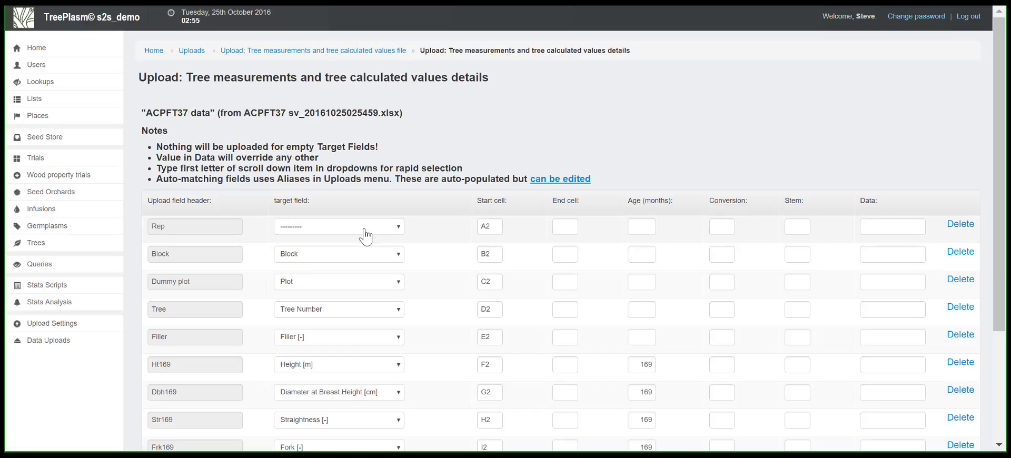
pyautogui.click(363, 228)
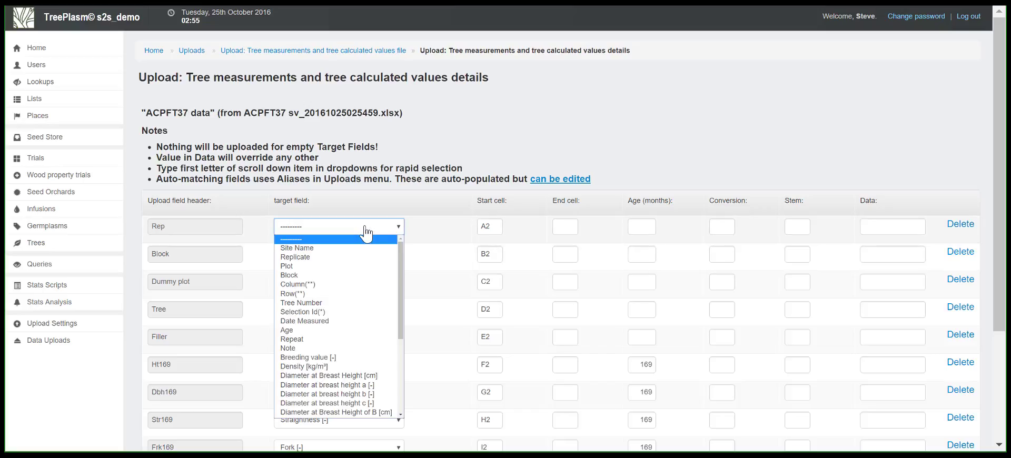
pyautogui.click(346, 258)
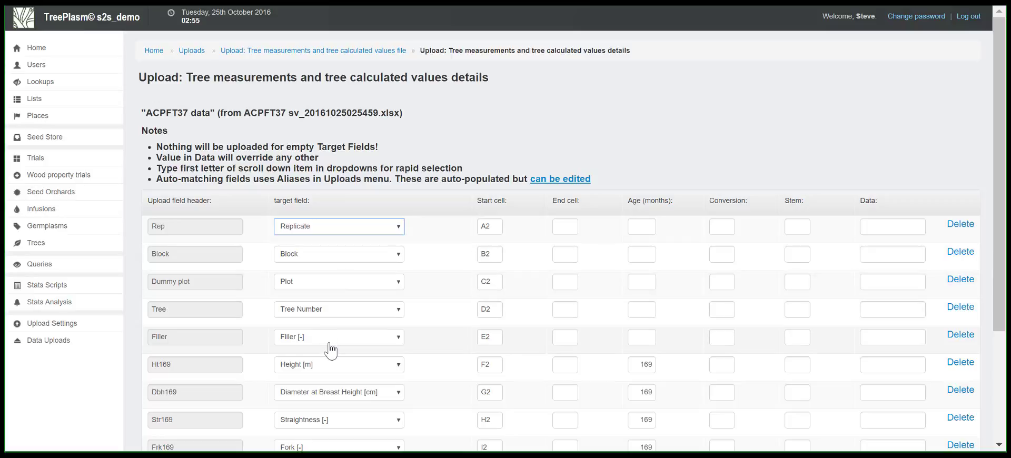
# Map the Re169 header to Remarks [-] with an age of 169 months and run the measurements upload
pyautogui.scroll(-2, 331, 340)
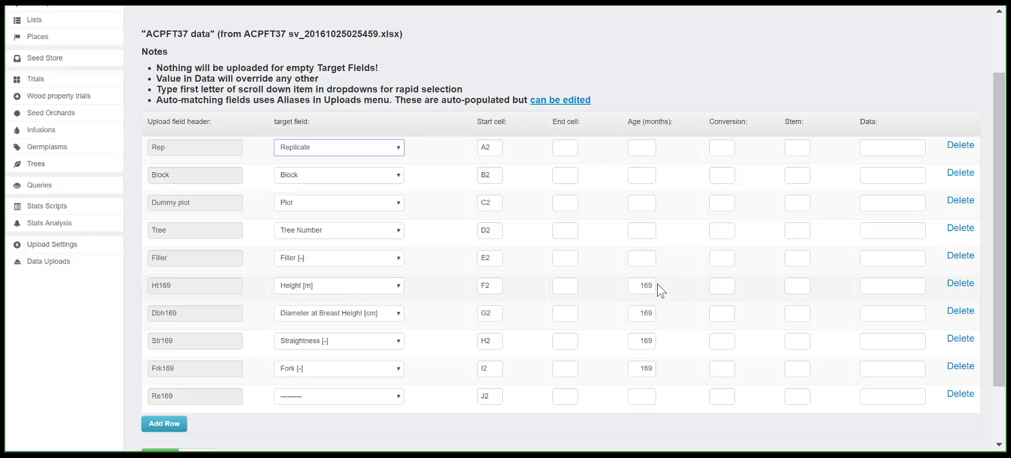
pyautogui.moveTo(656, 286); pyautogui.dragTo(627, 285)
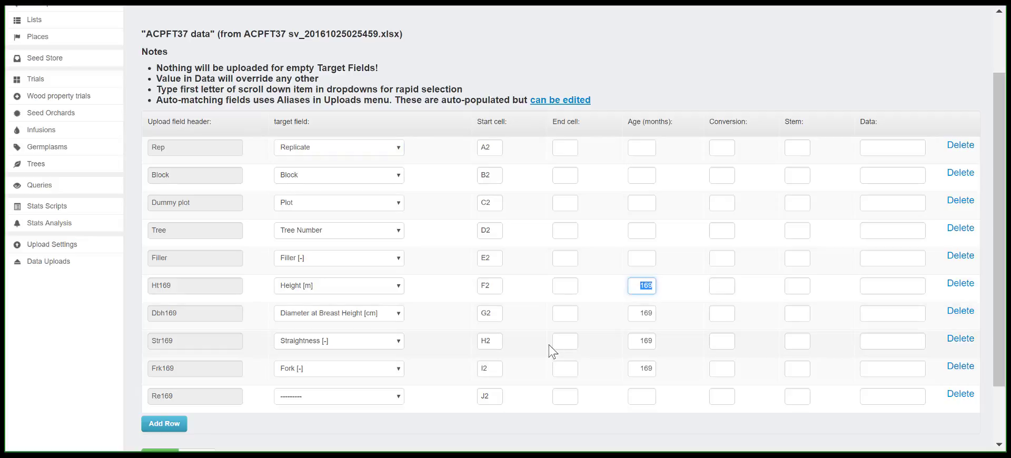
pyautogui.scroll(-2, 548, 349)
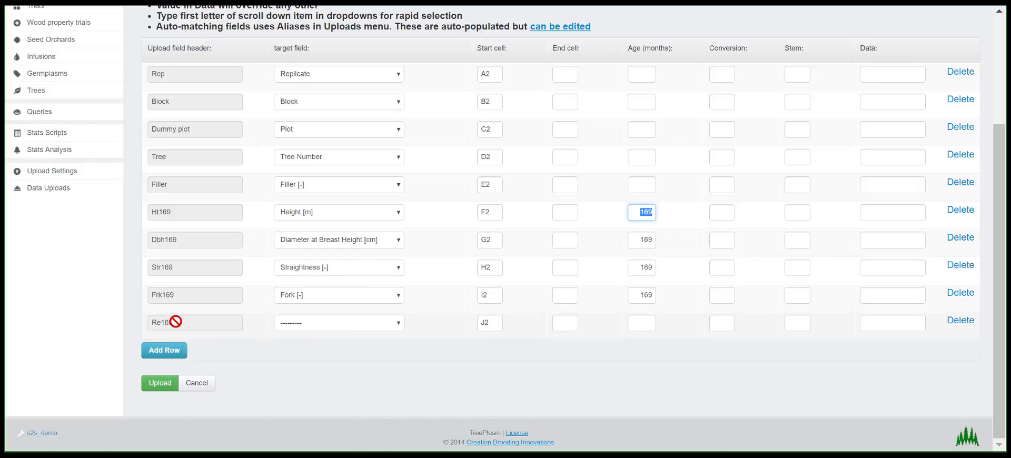
pyautogui.click(334, 327)
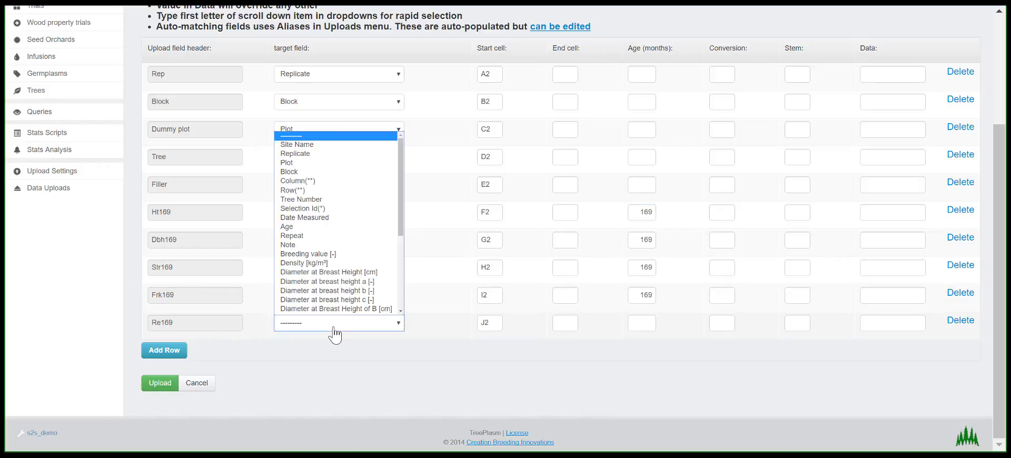
pyautogui.scroll(-5, 340, 308)
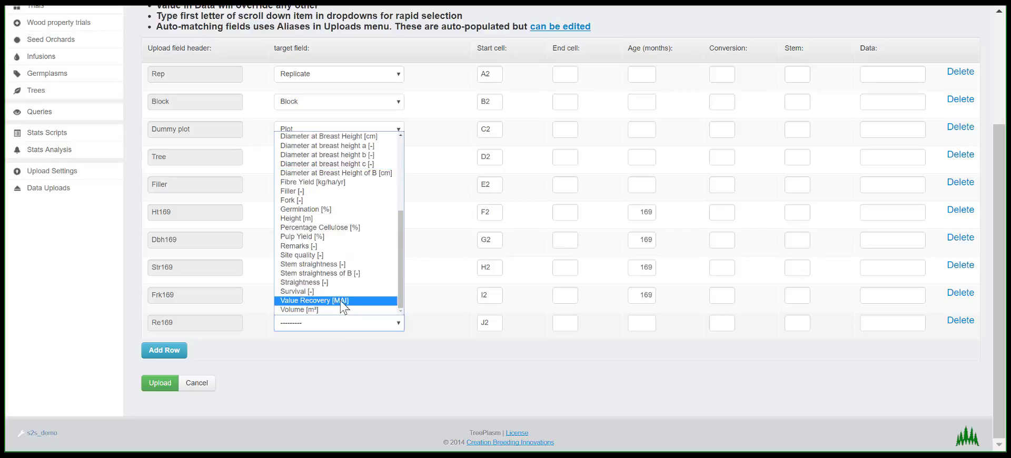
pyautogui.click(340, 246)
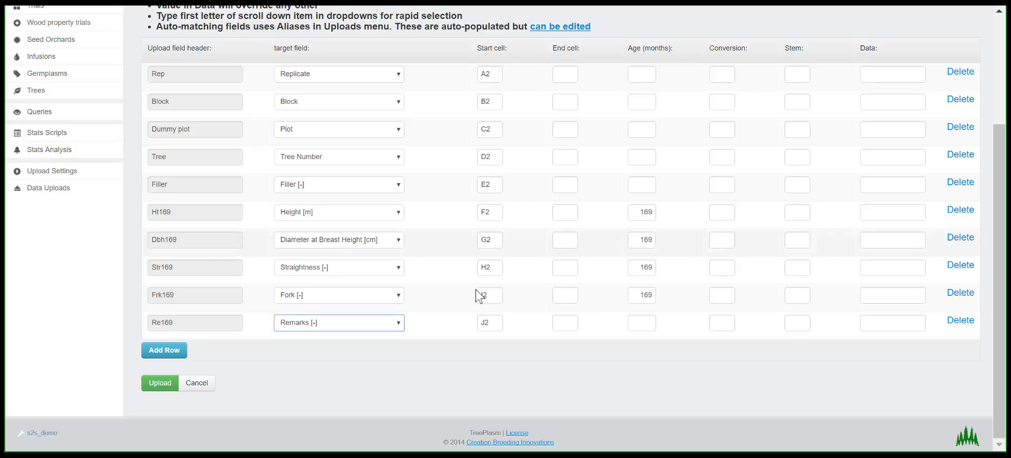
pyautogui.click(641, 323)
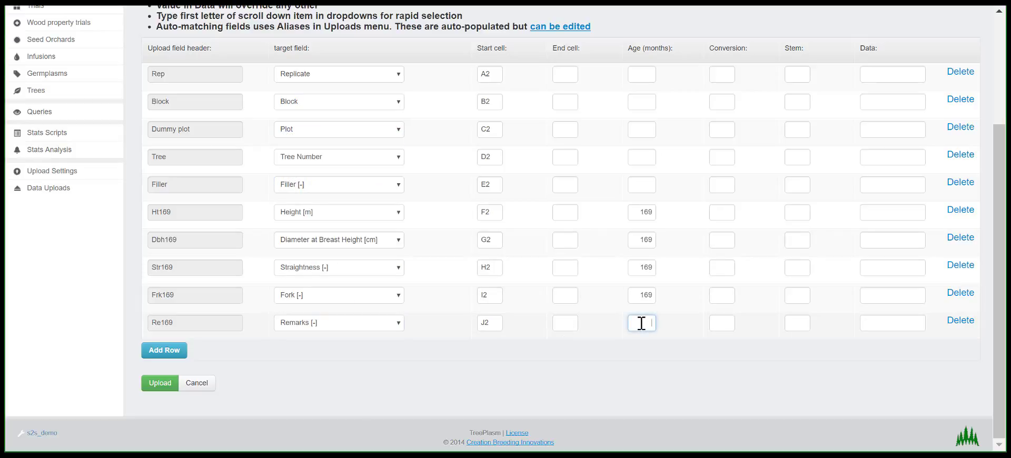
pyautogui.write('169')
pyautogui.click(679, 326)
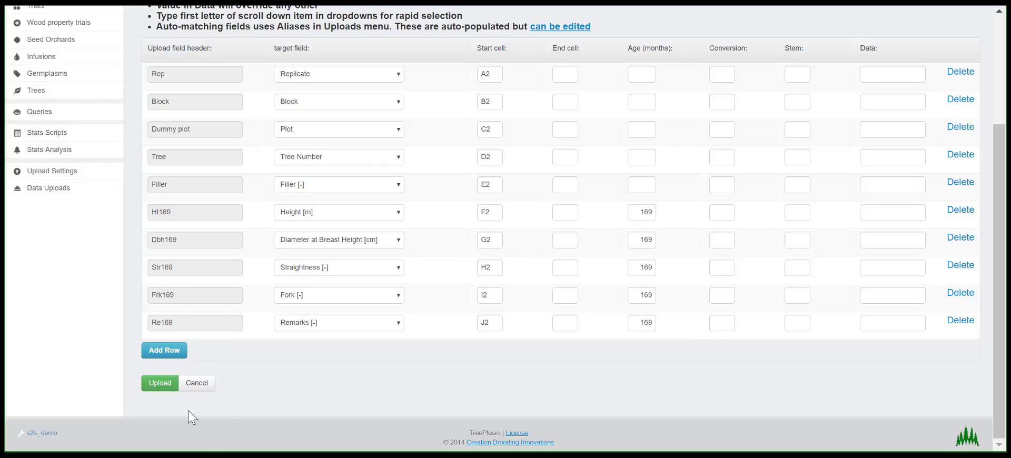
pyautogui.click(166, 390)
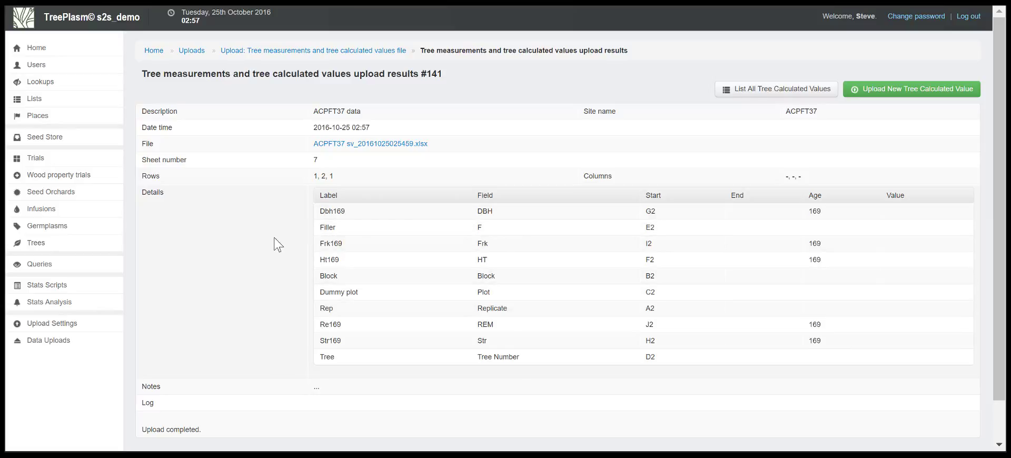
# Open the current tree measurements, filter them by site ACPFT37 and look through the uploaded records
pyautogui.moveTo(40, 252)
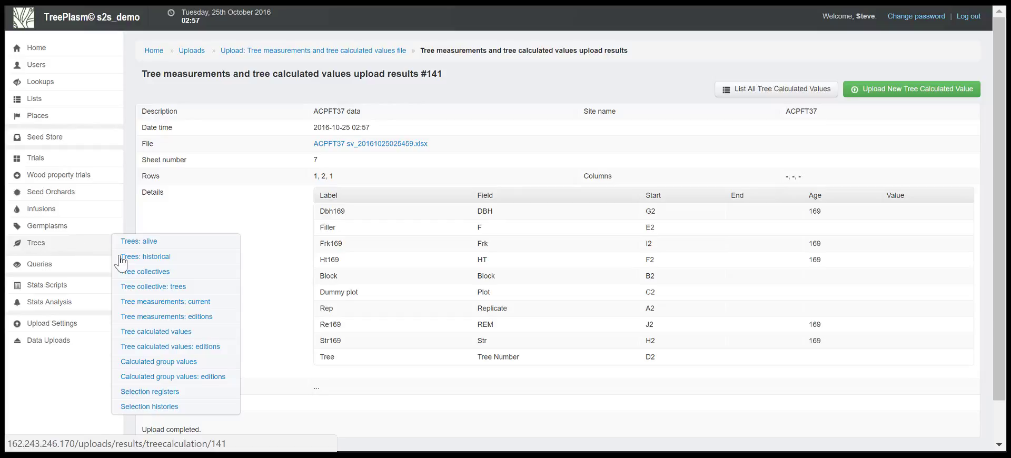
pyautogui.click(145, 303)
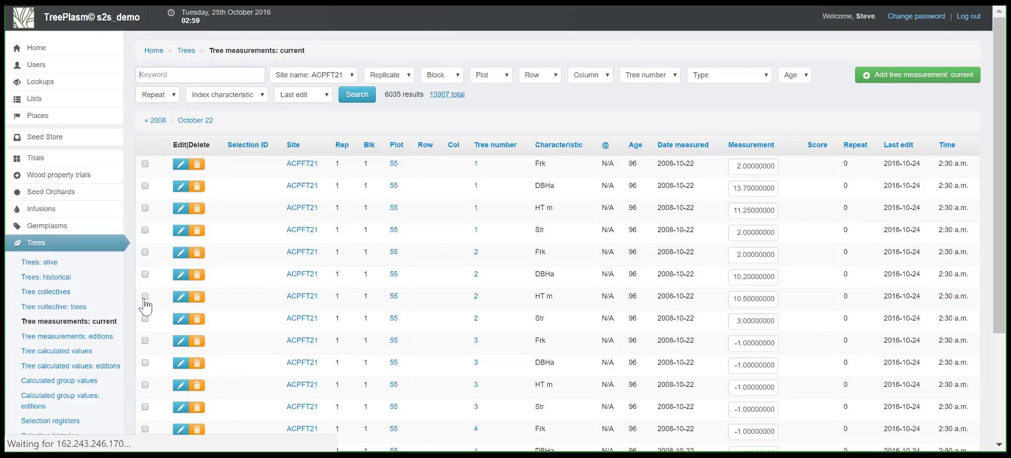
pyautogui.click(343, 78)
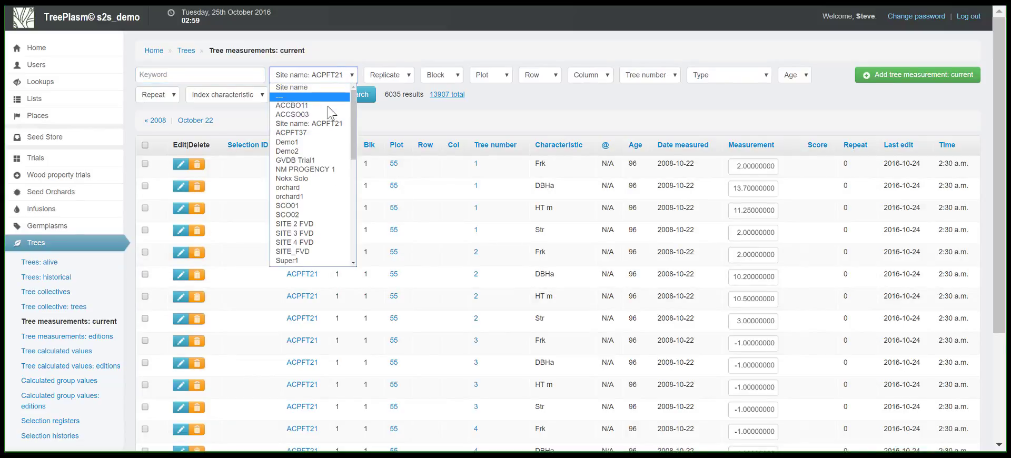
pyautogui.click(316, 133)
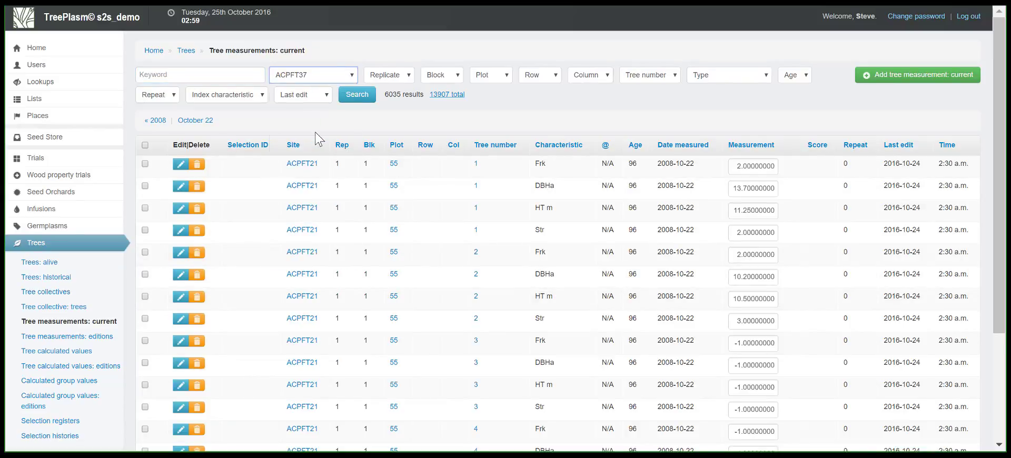
pyautogui.click(357, 95)
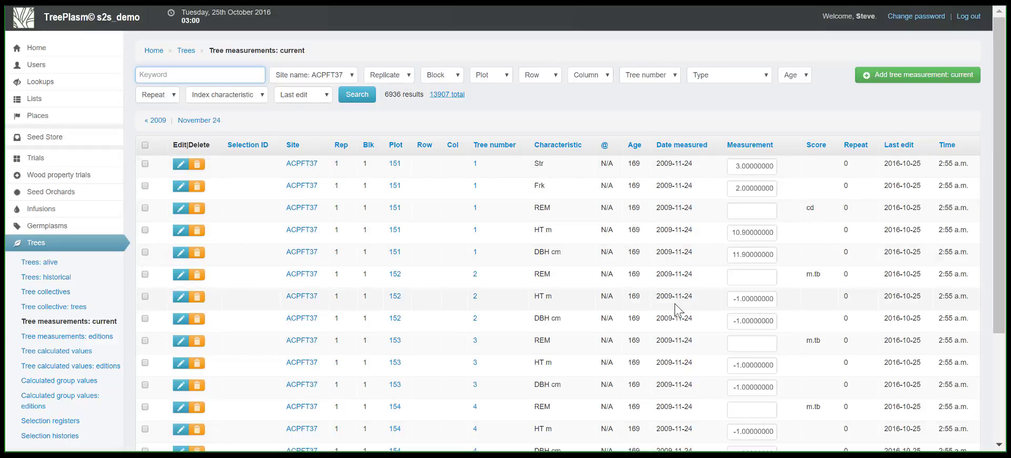
pyautogui.scroll(-2, 677, 311)
pyautogui.scroll(-1, 396, 357)
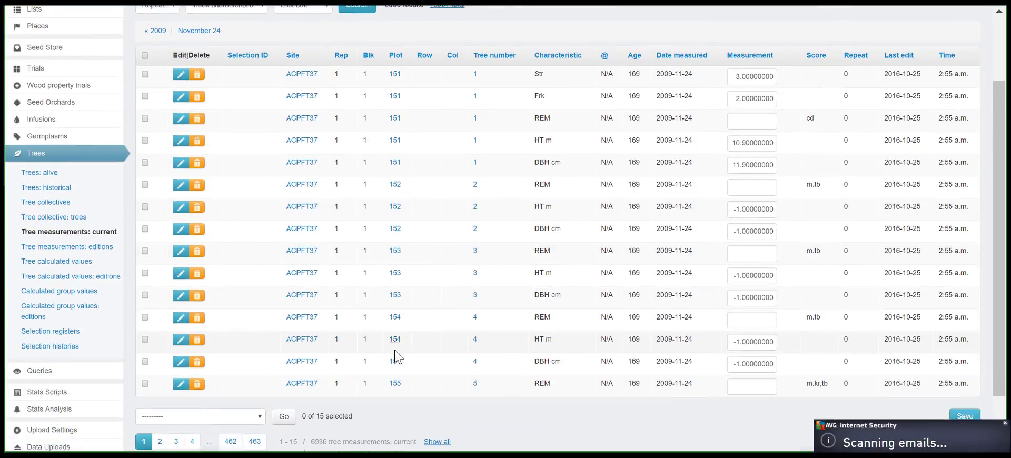
pyautogui.scroll(-1, 396, 357)
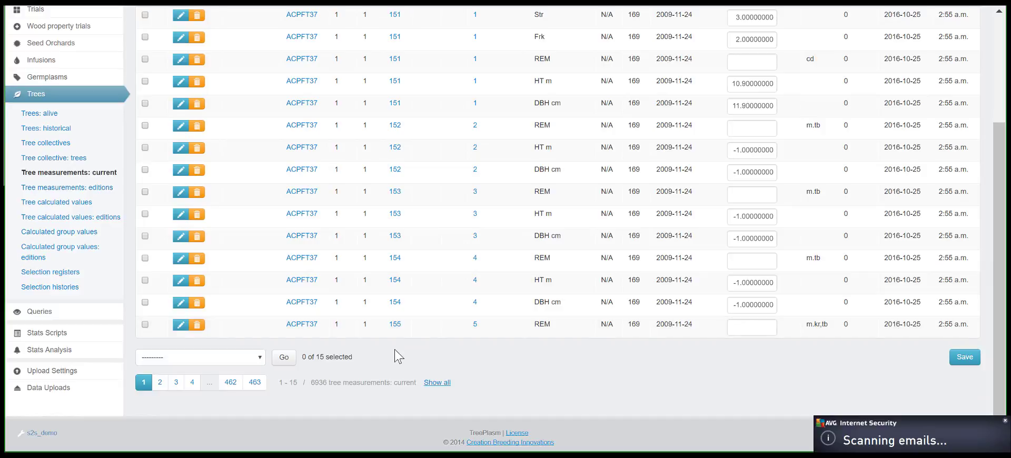
# Check the bulk actions available for the tree measurements and open the Queries page
pyautogui.click(242, 362)
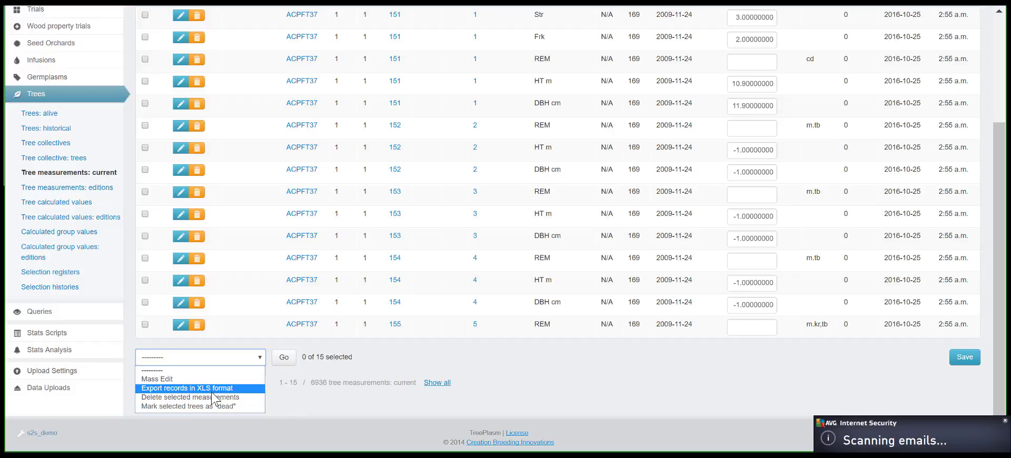
pyautogui.click(228, 361)
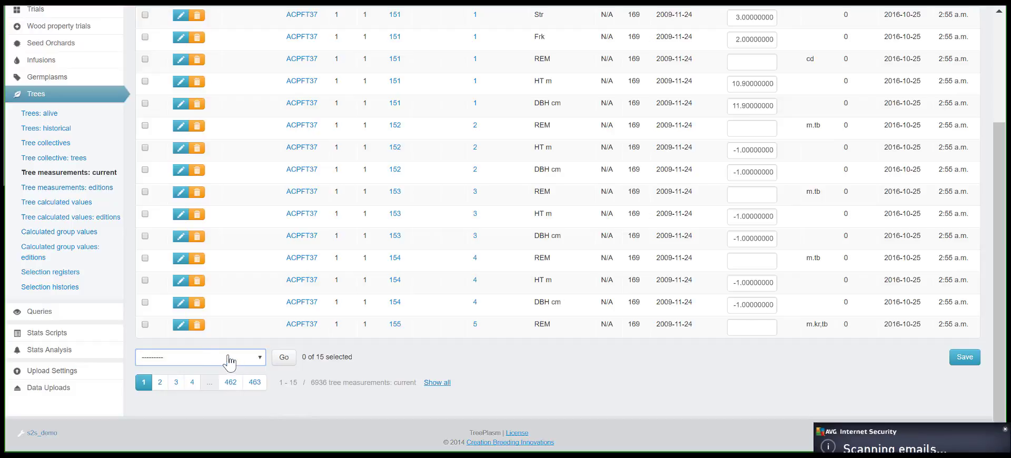
pyautogui.click(53, 314)
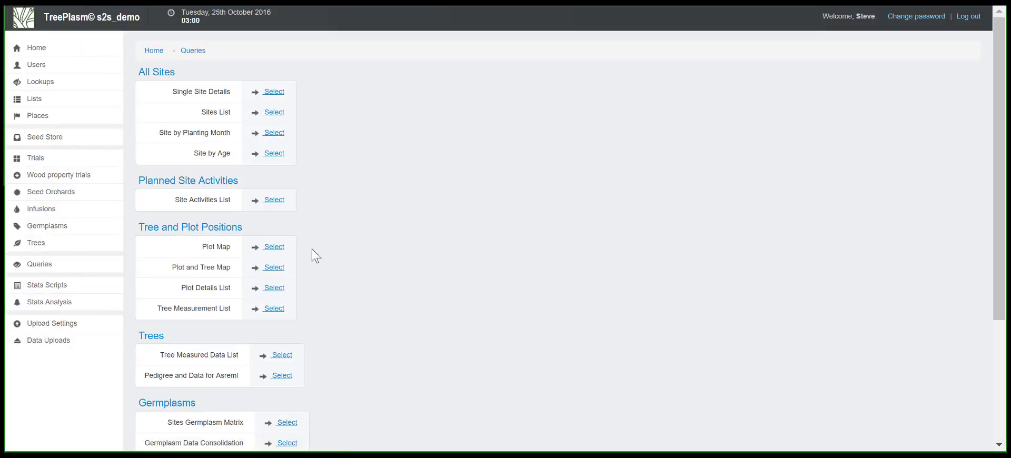